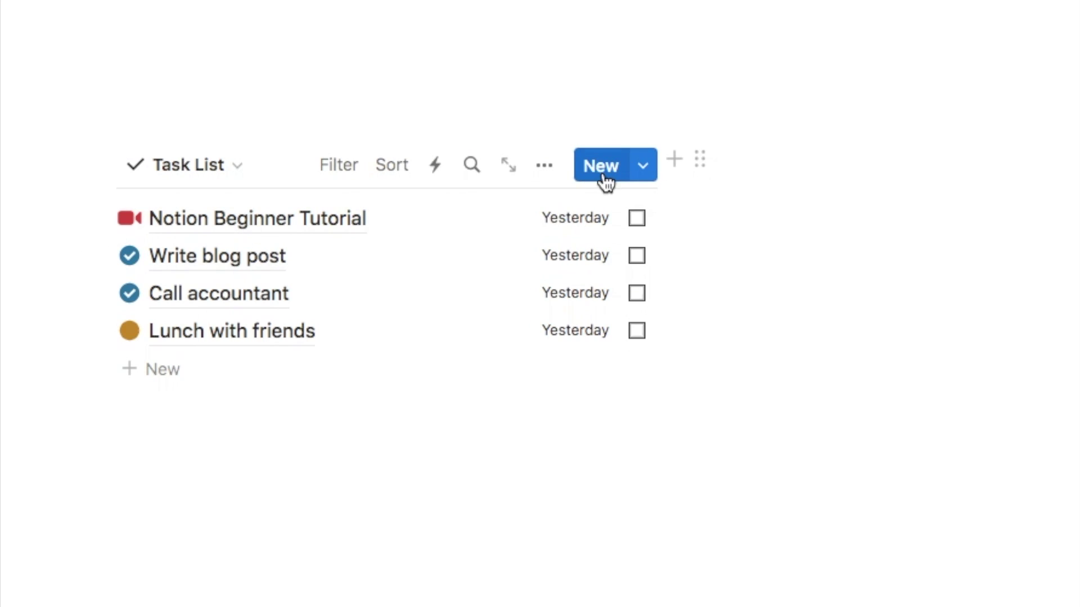
# - Create a new untitled template in the Color code example database from the New button's dropdown
pyautogui.click(644, 168)
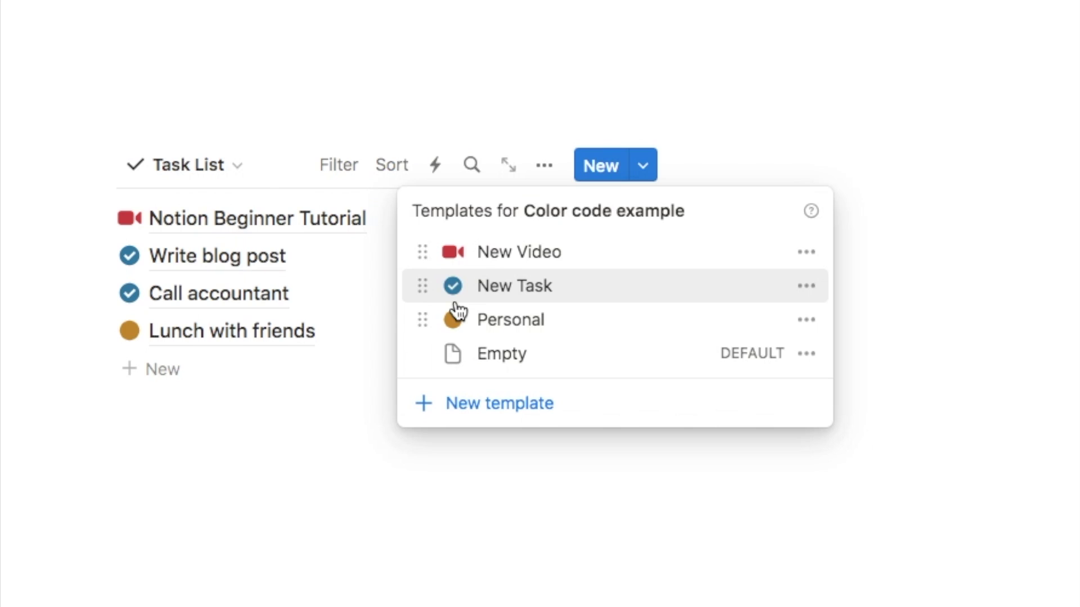
pyautogui.click(483, 413)
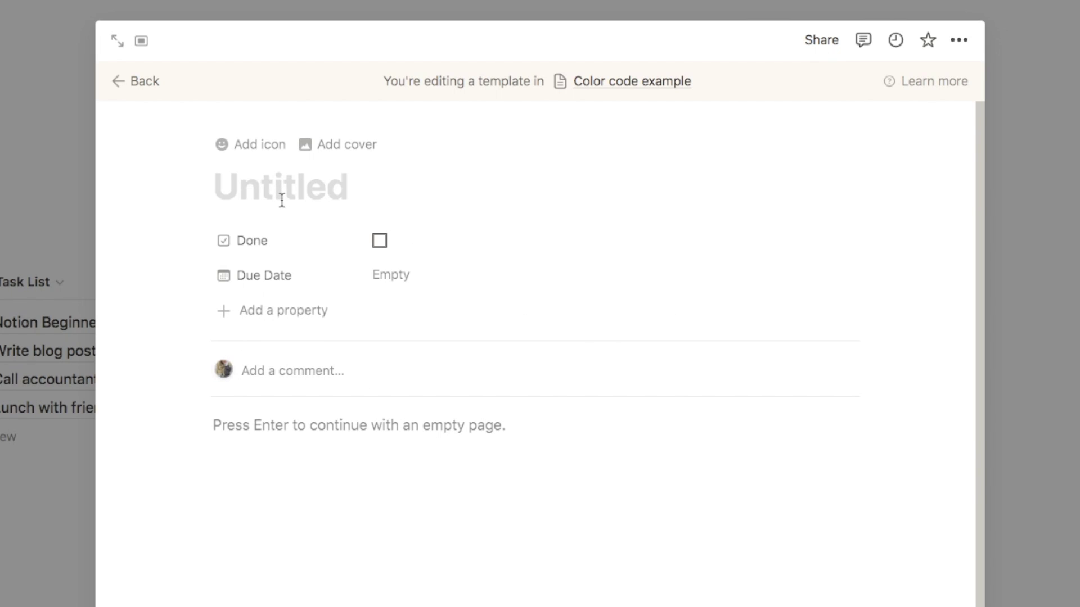
# - Title the template 'Fitness' and set a green dumbbell from the Icons set, searched with 'dum'
pyautogui.write('Fitness')
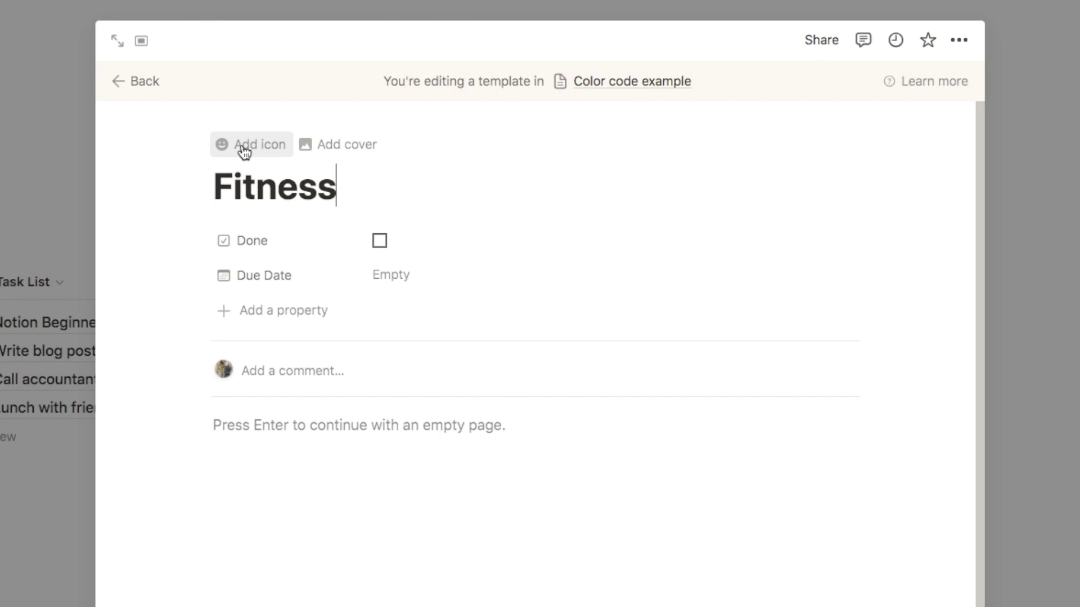
pyautogui.click(244, 148)
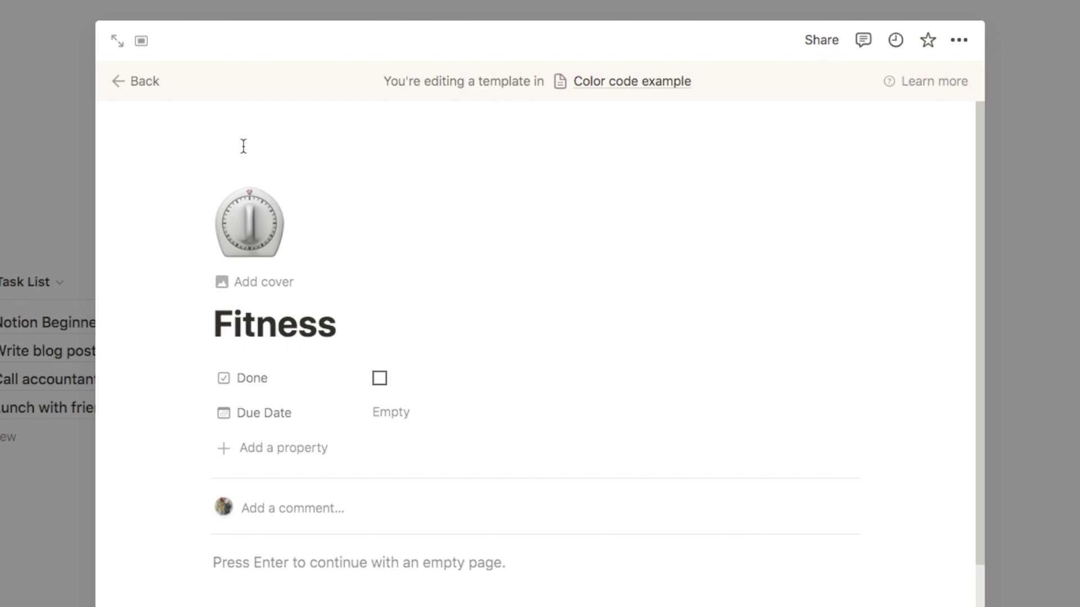
pyautogui.click(245, 232)
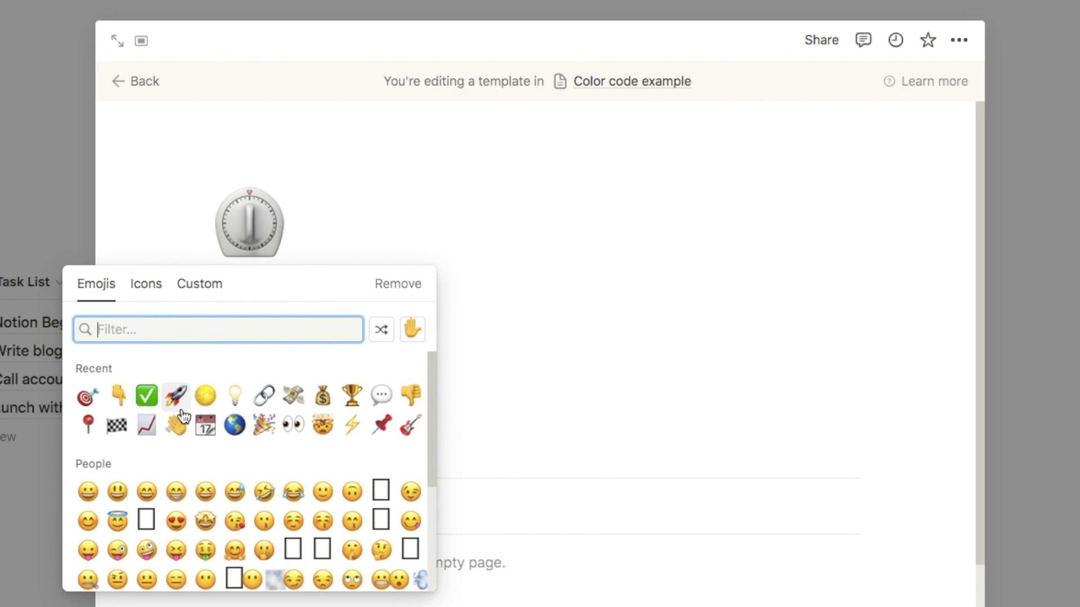
pyautogui.click(147, 288)
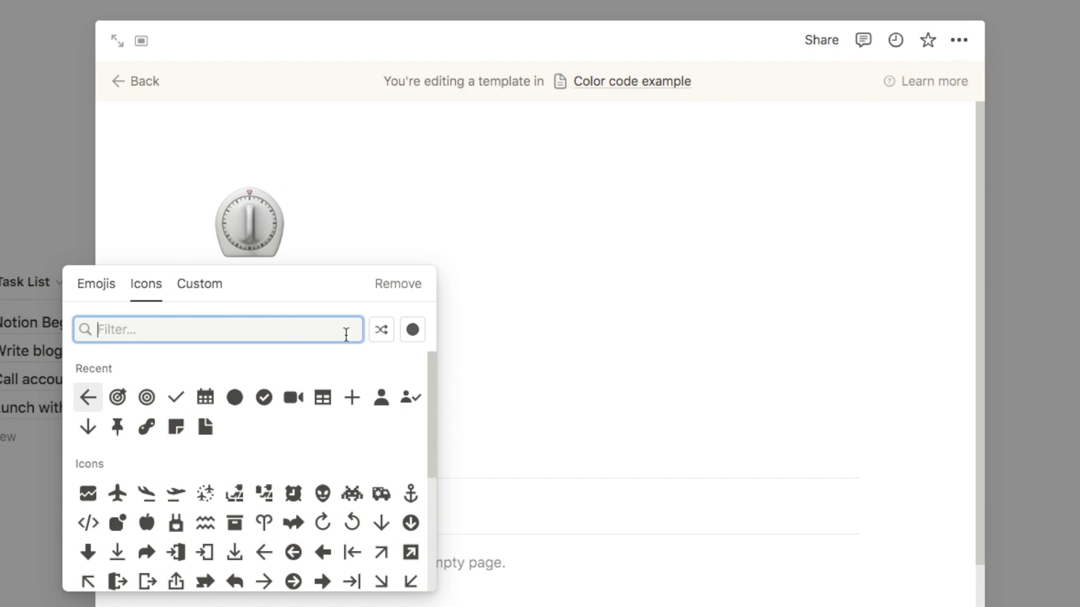
pyautogui.click(414, 332)
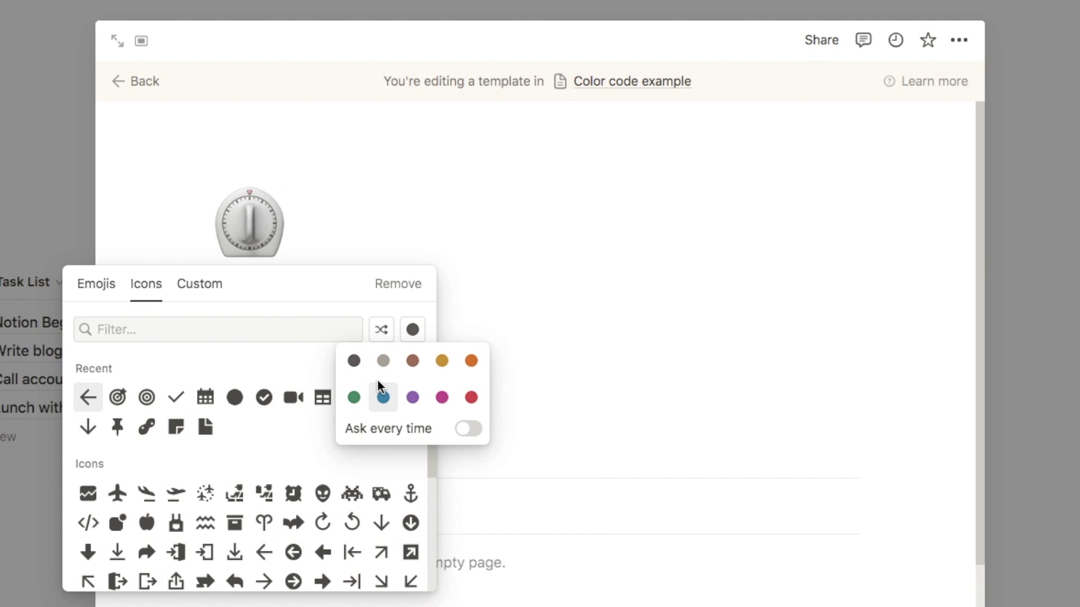
pyautogui.click(353, 398)
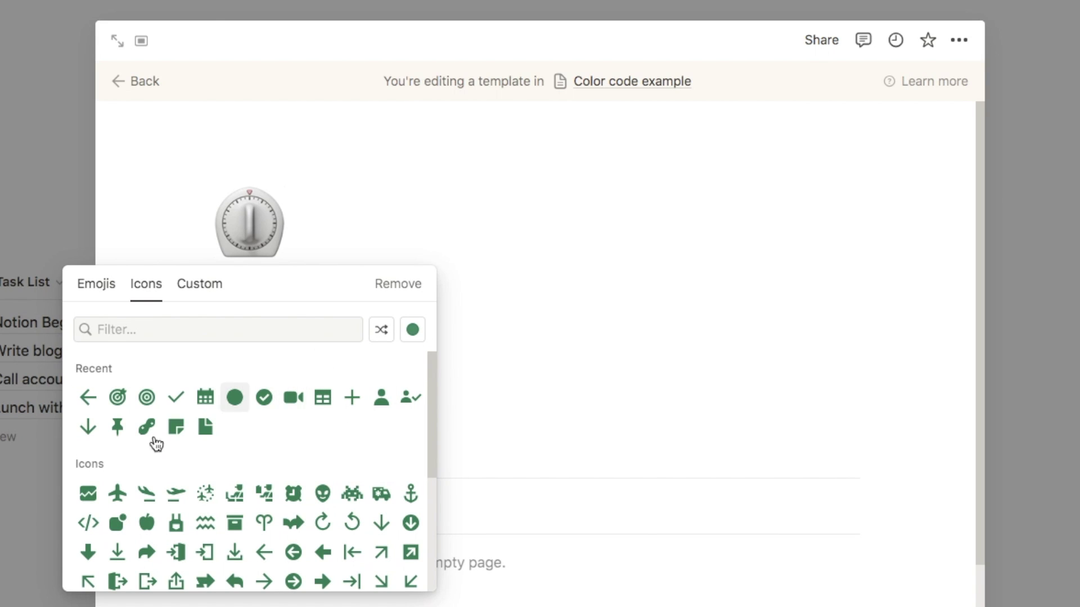
pyautogui.click(123, 329)
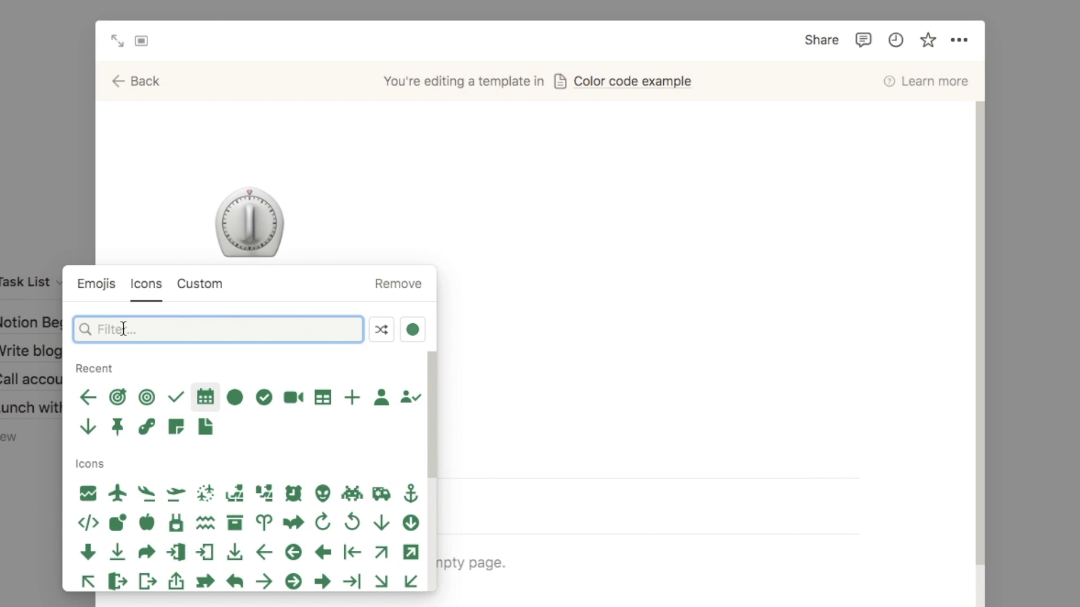
pyautogui.write('dum')
pyautogui.click(88, 374)
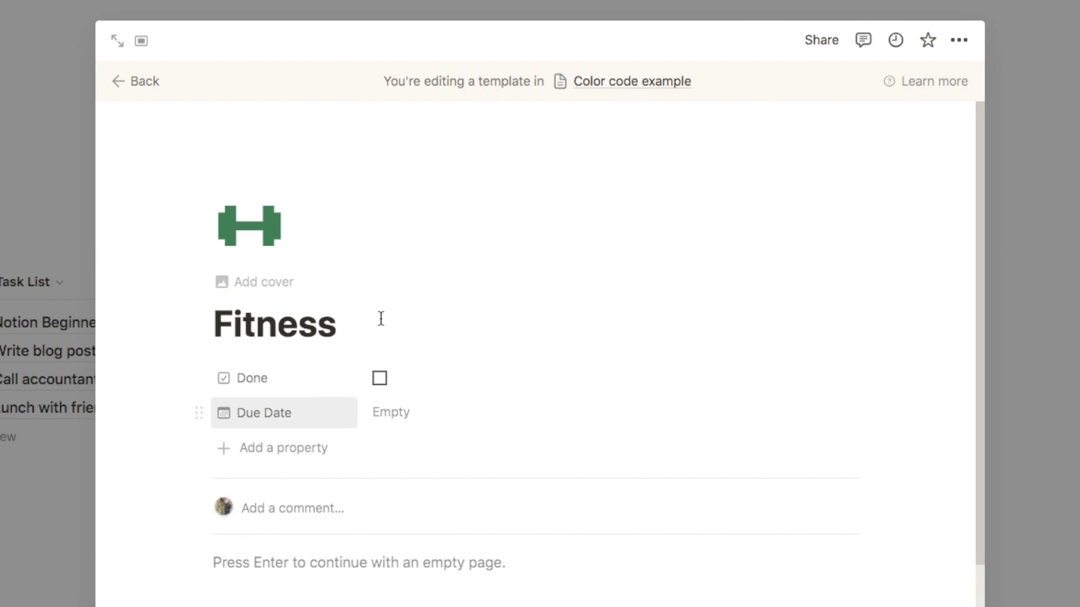
# - Return to the task list and confirm Fitness now appears among the database templates
pyautogui.click(142, 84)
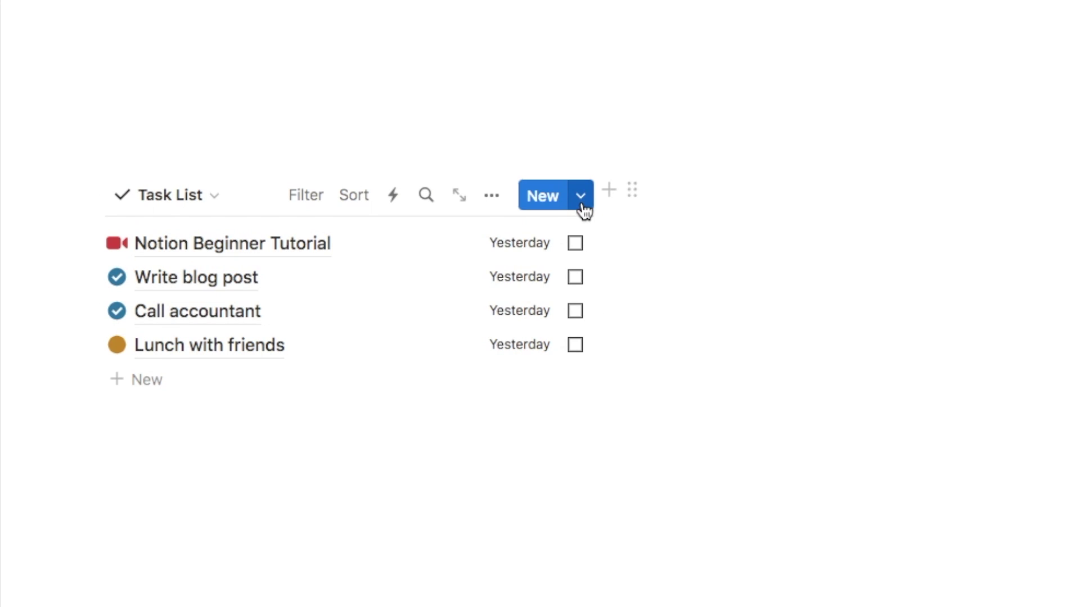
pyautogui.click(582, 201)
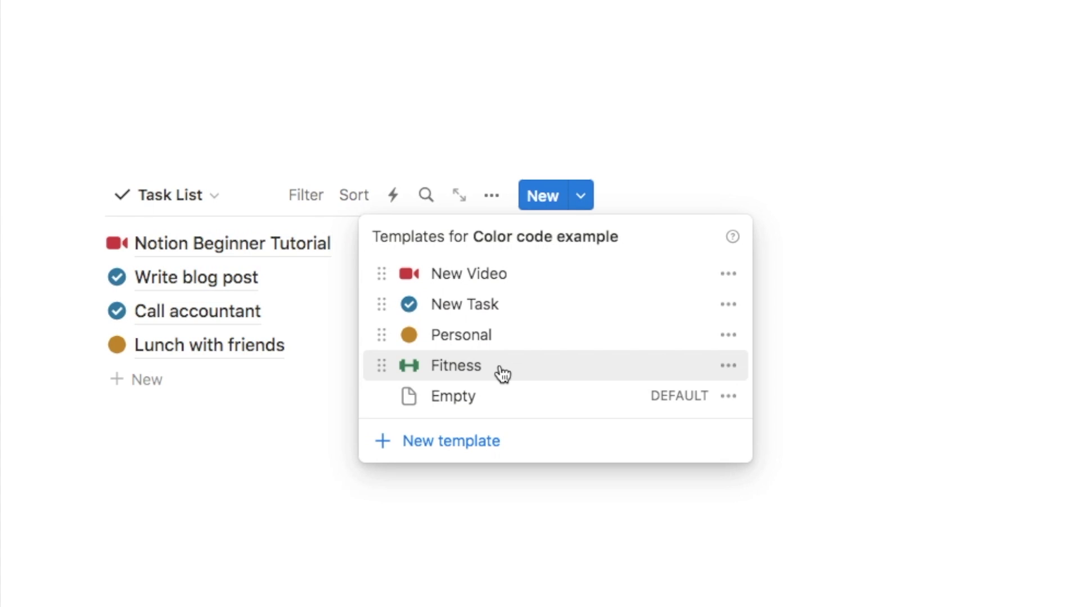
pyautogui.click(157, 469)
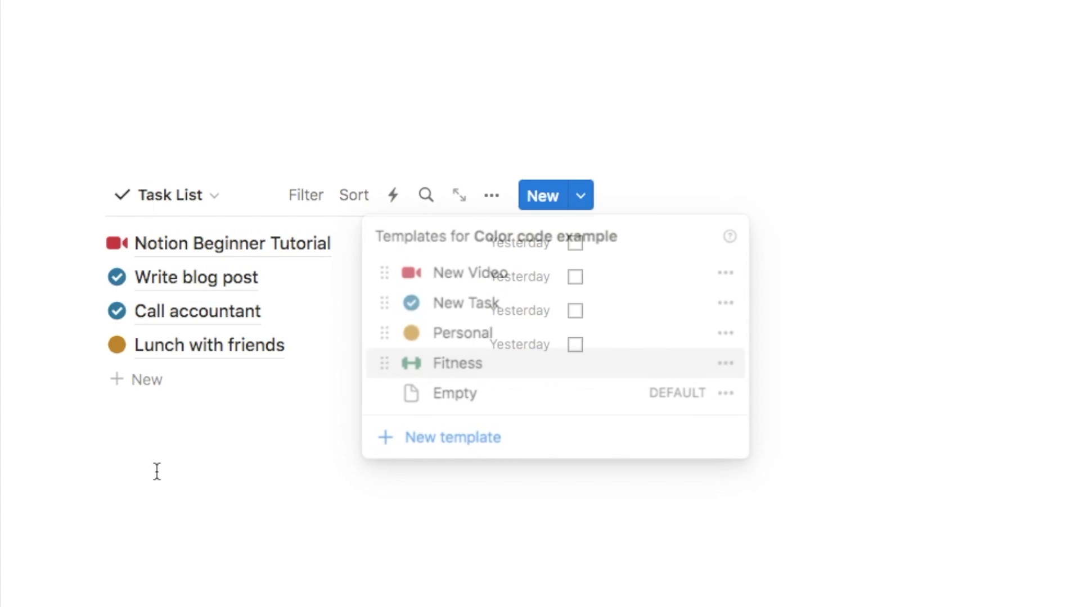
# - Add a 'Morning run' task to the Task List and apply the Fitness template to it
pyautogui.click(153, 385)
pyautogui.write('Morning run')
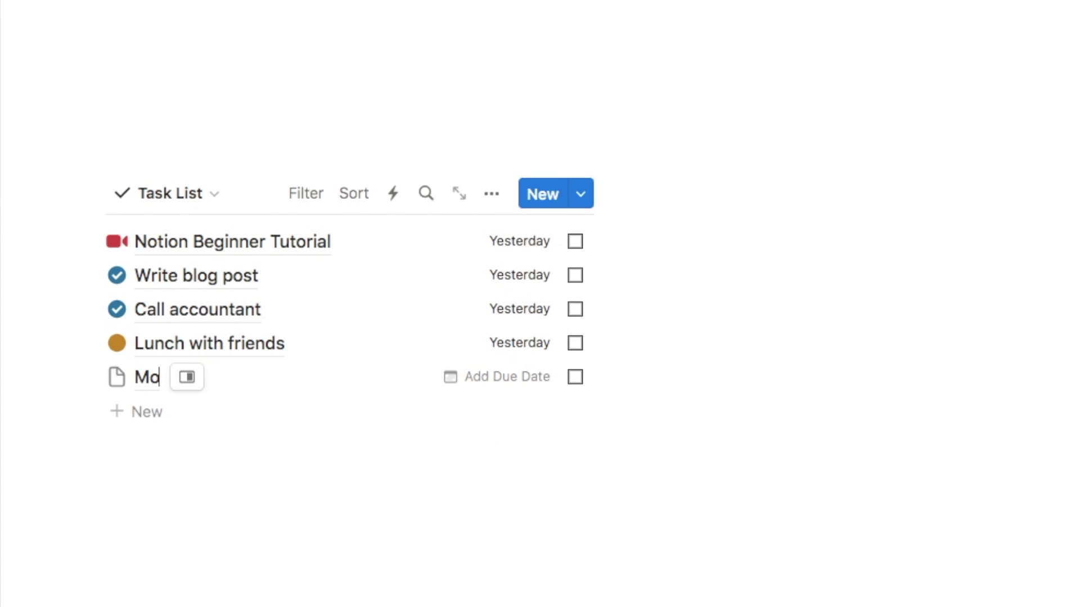
pyautogui.click(261, 387)
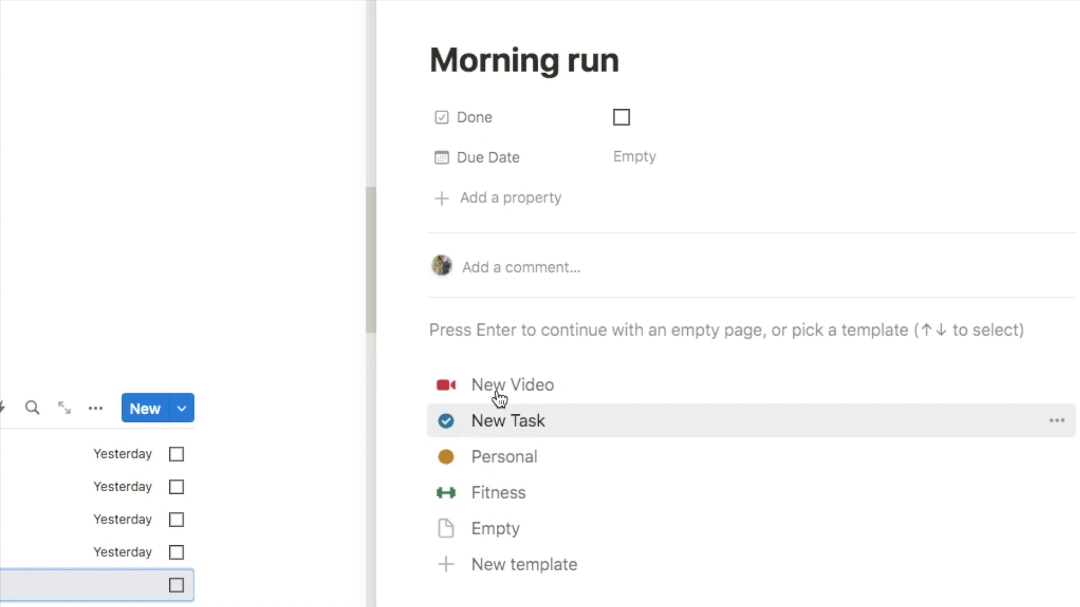
pyautogui.click(498, 496)
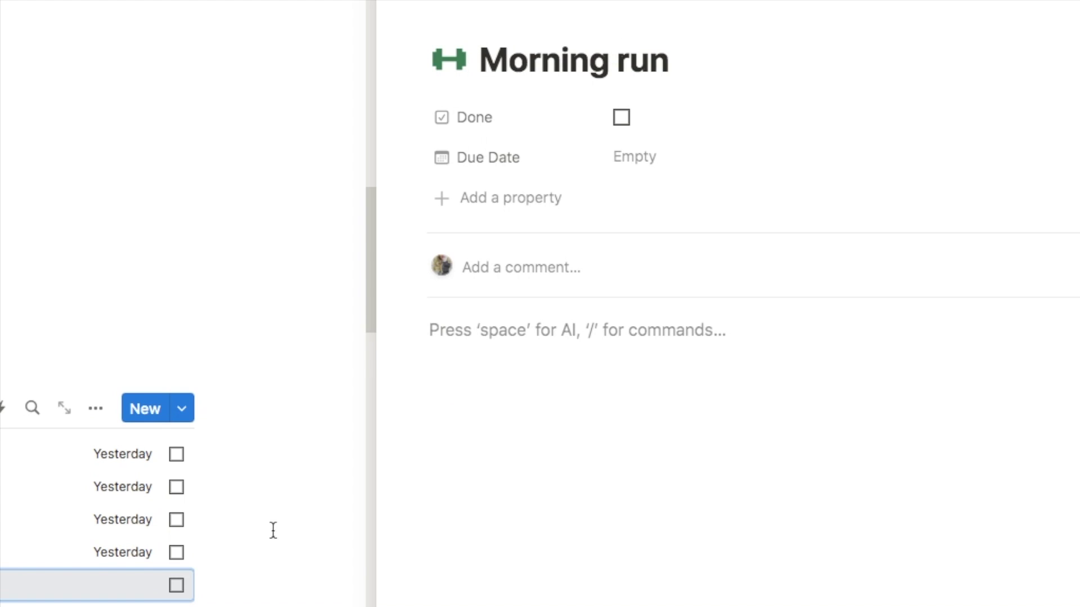
pyautogui.press('Escape')
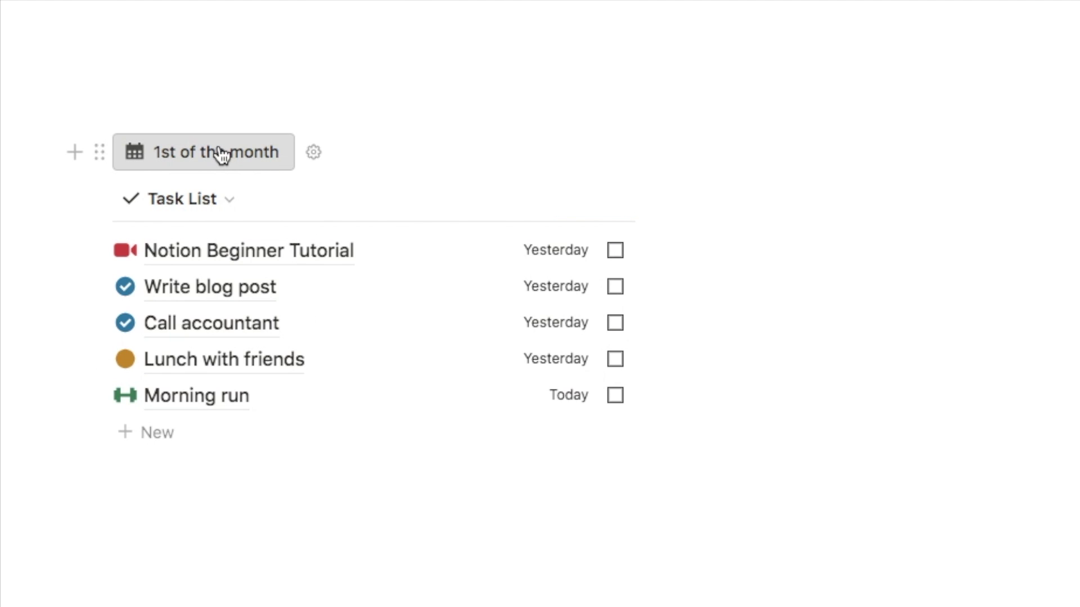
# - Run the '1st of the month' button to add its three tasks, then start an empty block below it
pyautogui.click(194, 154)
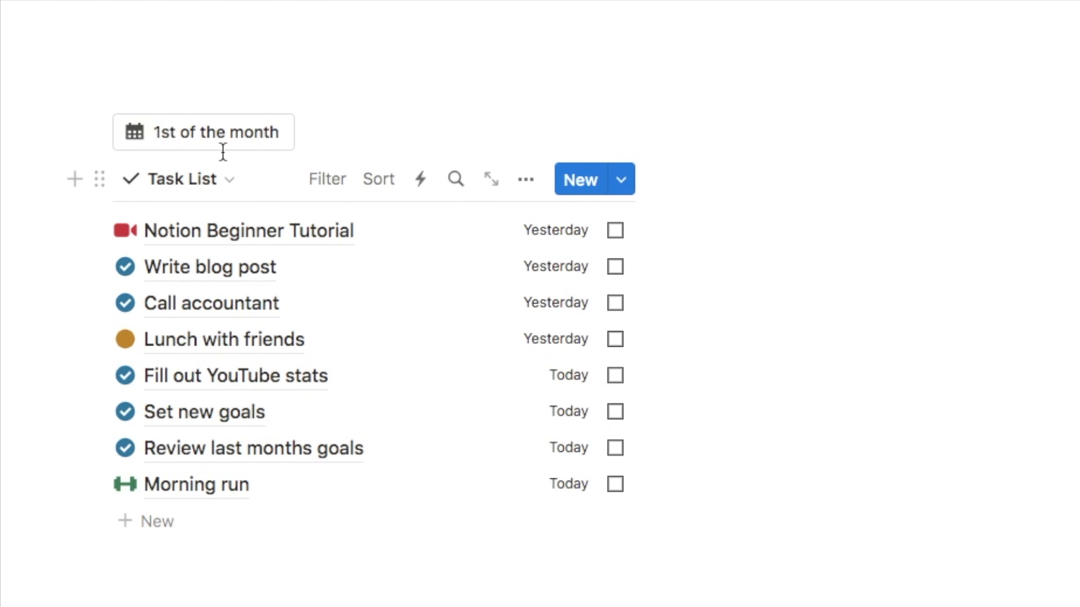
pyautogui.click(72, 133)
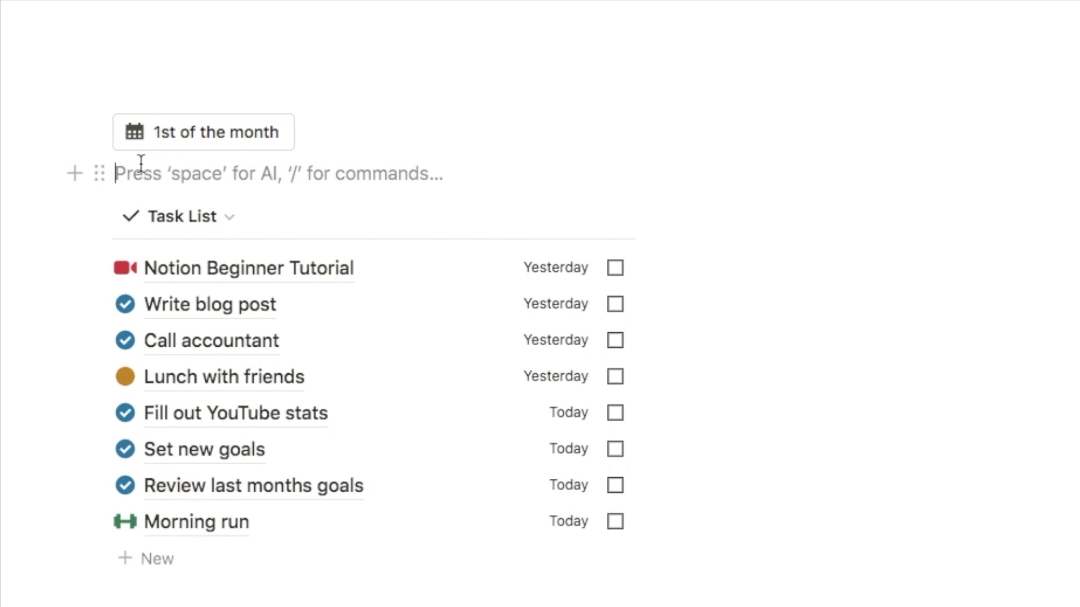
# - Insert a button block via /button with an 'Add page to' step targeting the Color code example database
pyautogui.write('/')
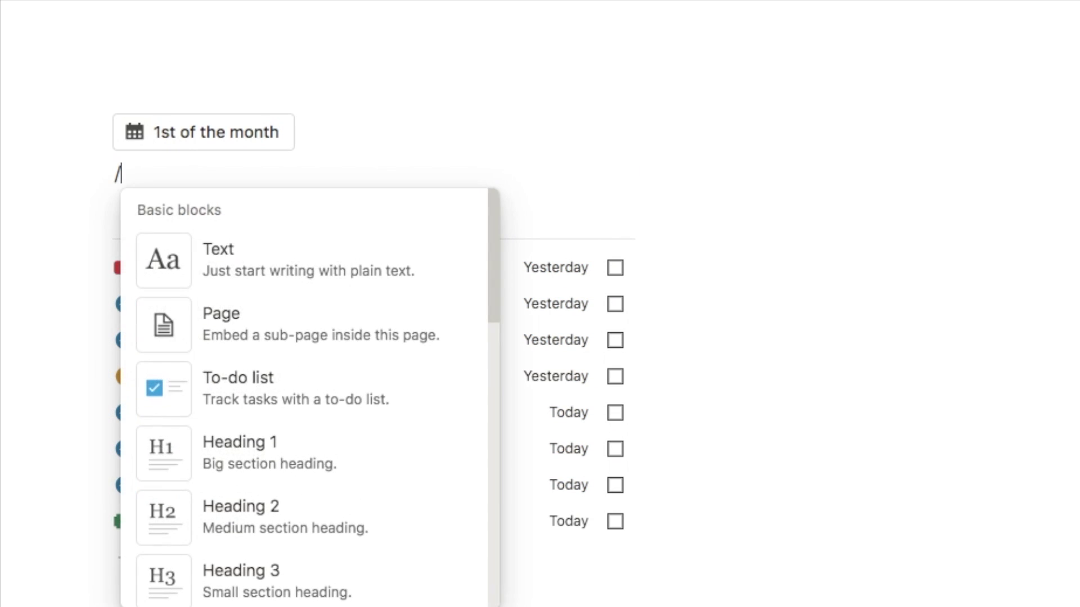
pyautogui.write('button')
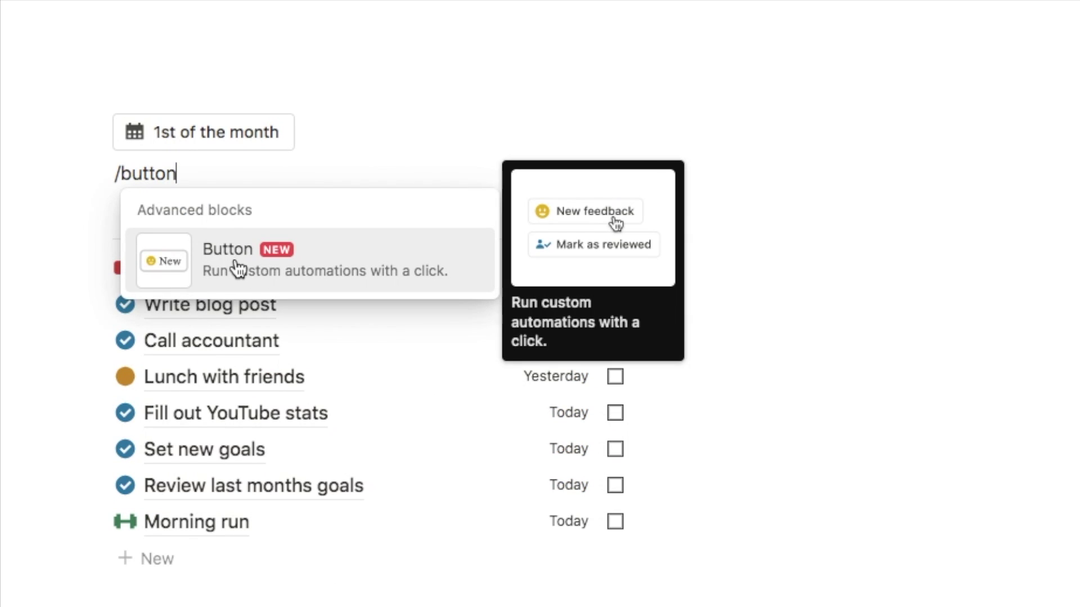
pyautogui.click(261, 270)
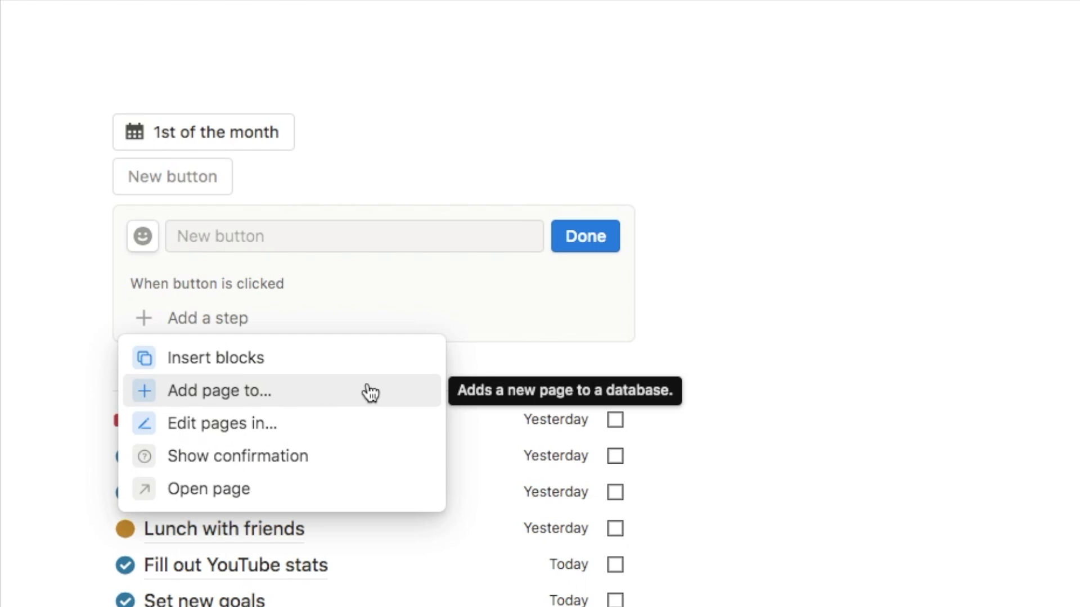
pyautogui.click(248, 397)
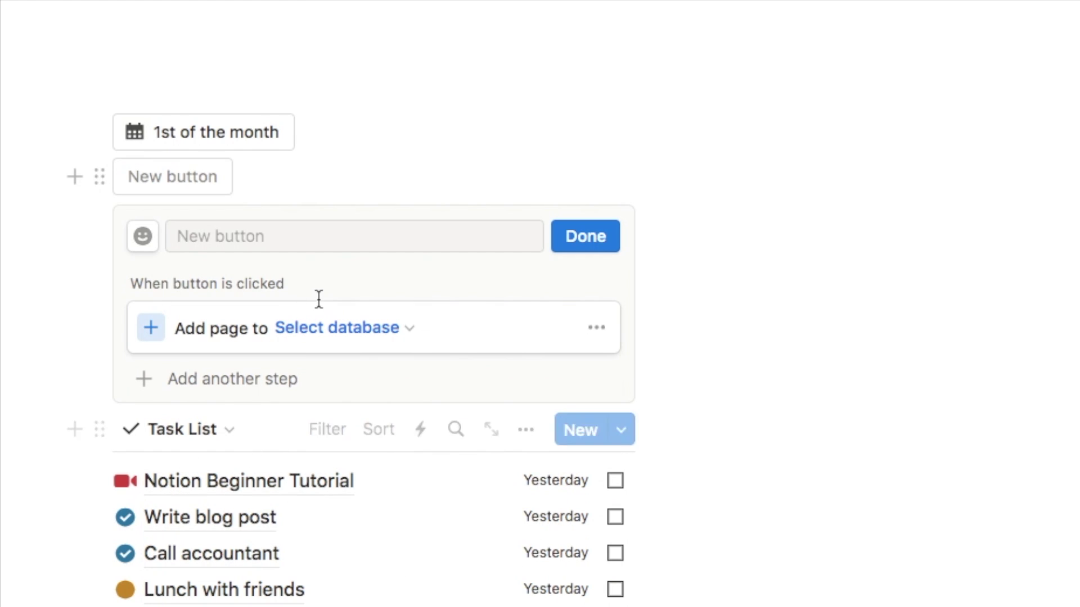
pyautogui.click(306, 328)
pyautogui.write('color')
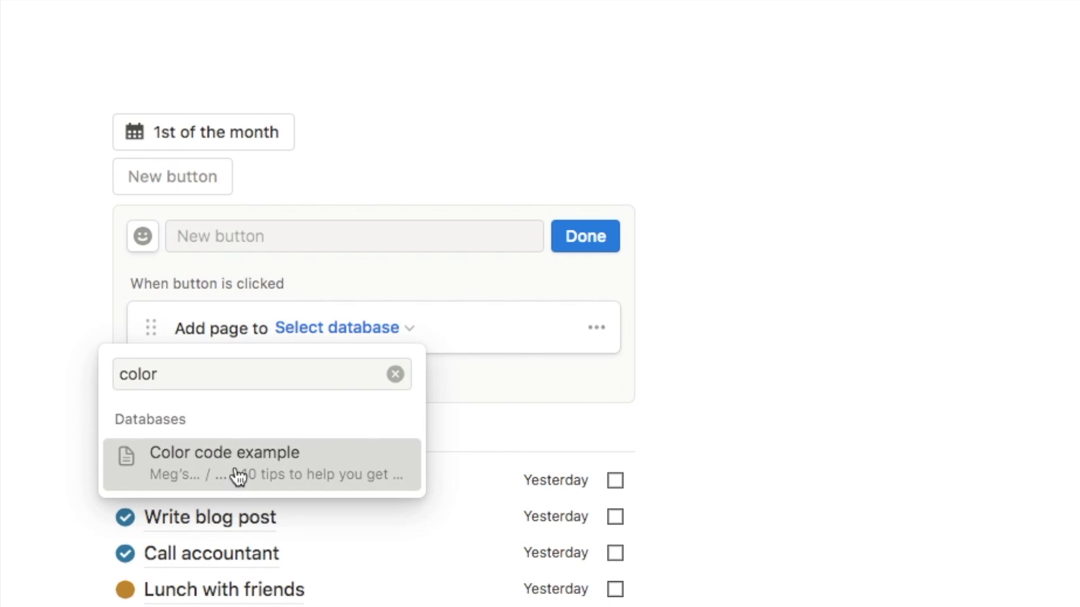
pyautogui.click(238, 476)
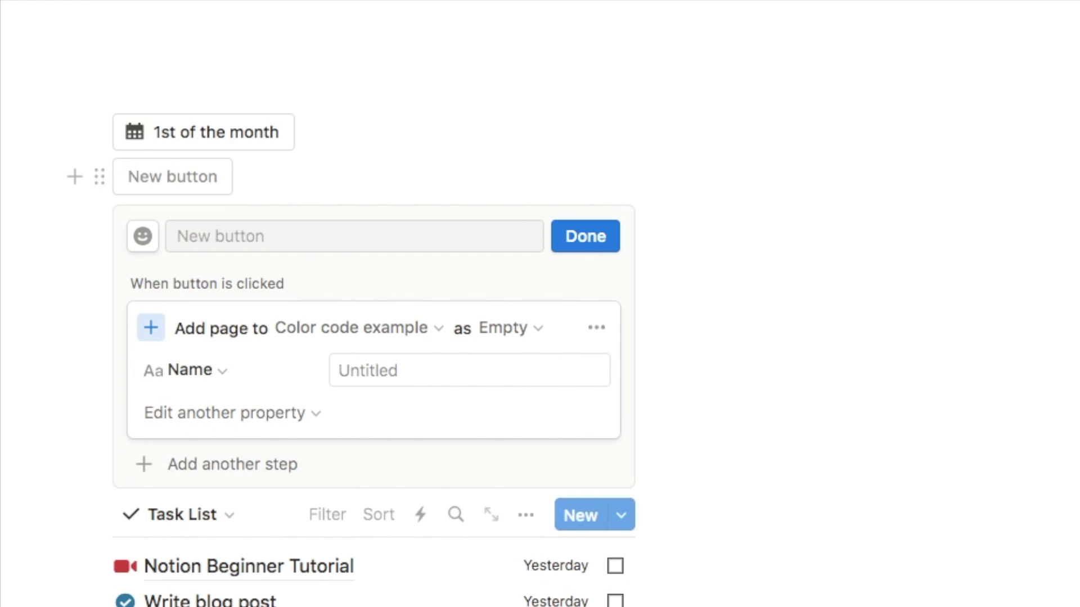
# - Set the step's new page Name to 'Review last months goals' and its Due Date to Today
pyautogui.click(372, 374)
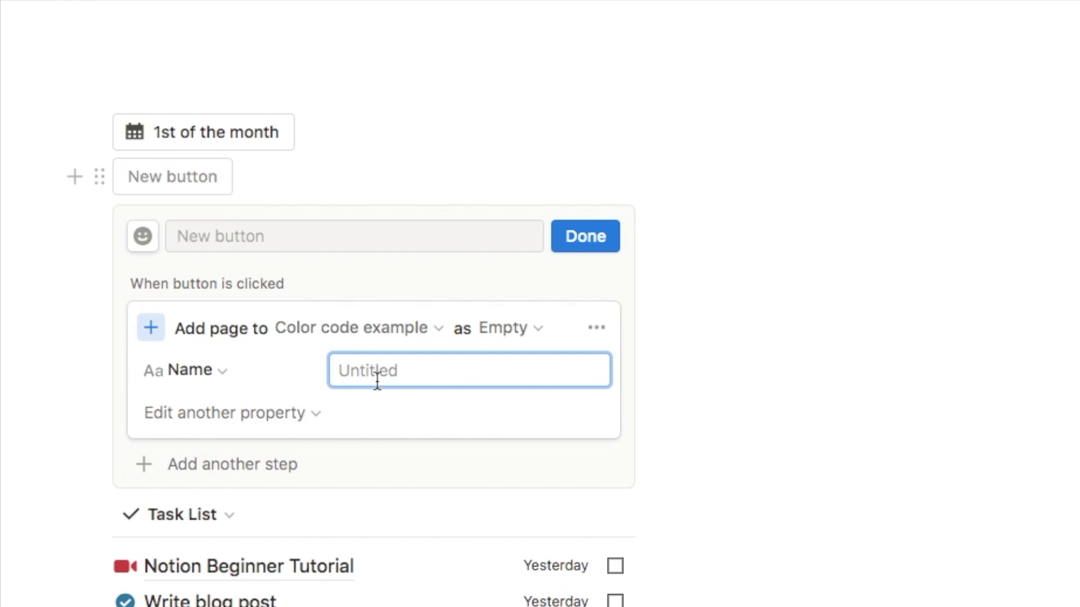
pyautogui.write('Review last months goals')
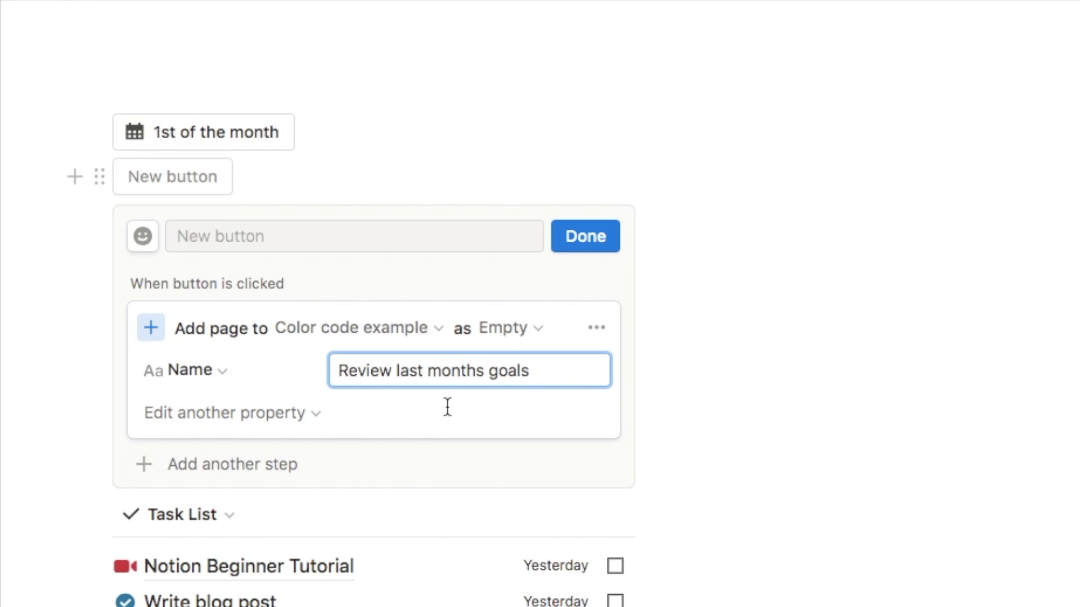
pyautogui.click(230, 417)
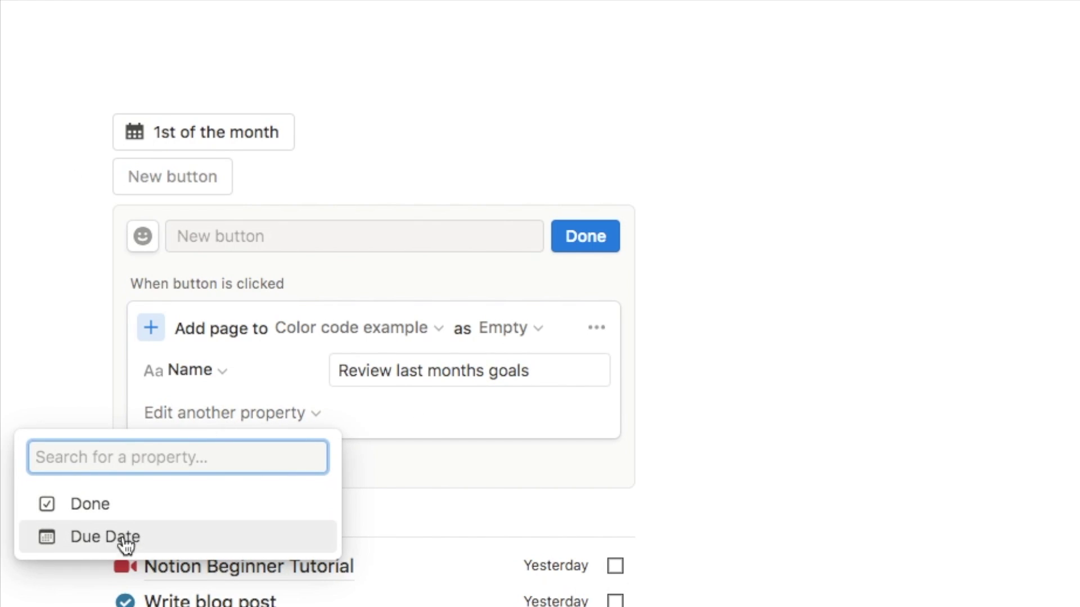
pyautogui.click(117, 539)
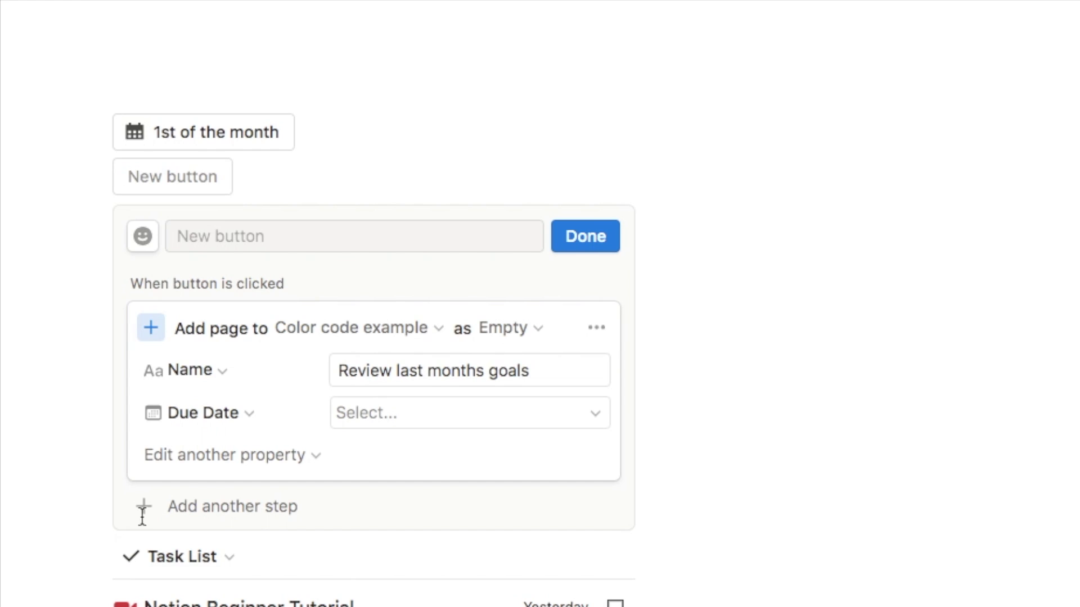
pyautogui.click(382, 431)
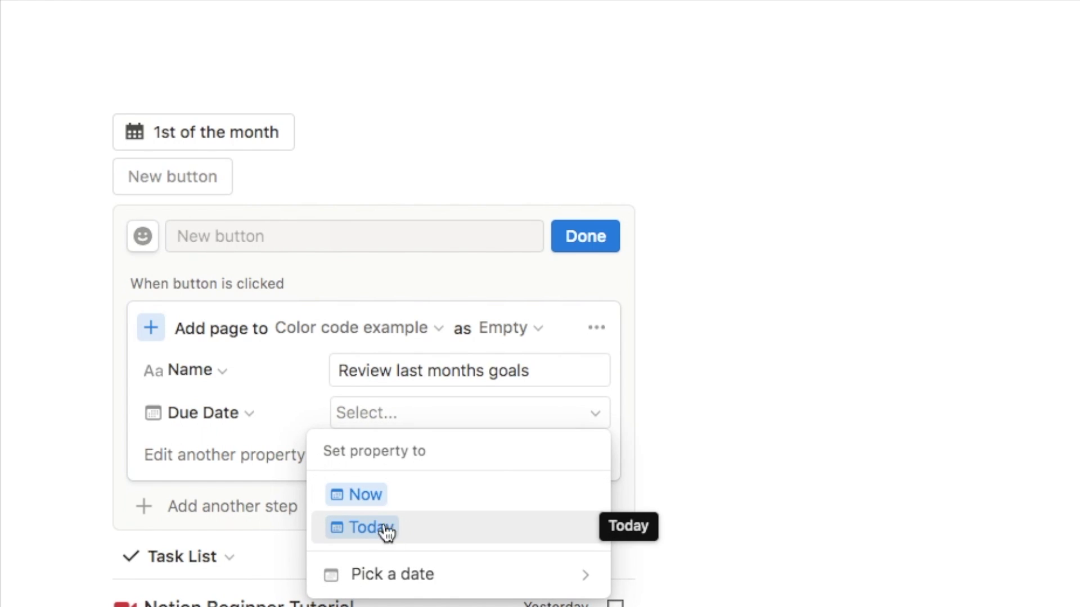
pyautogui.click(407, 538)
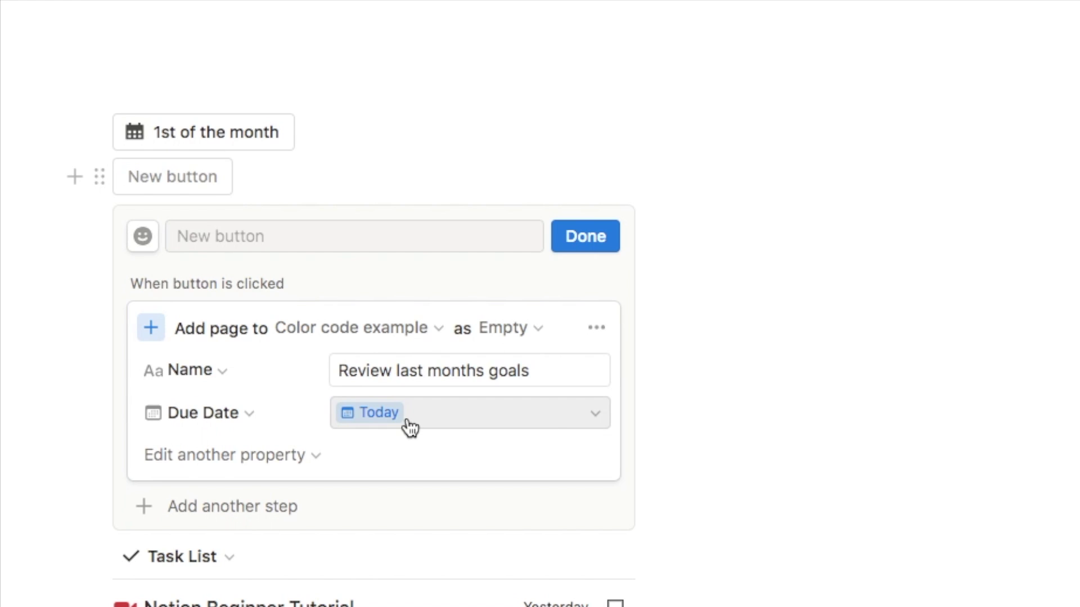
# - Make the add-page step create its page from the New Task template
pyautogui.click(507, 327)
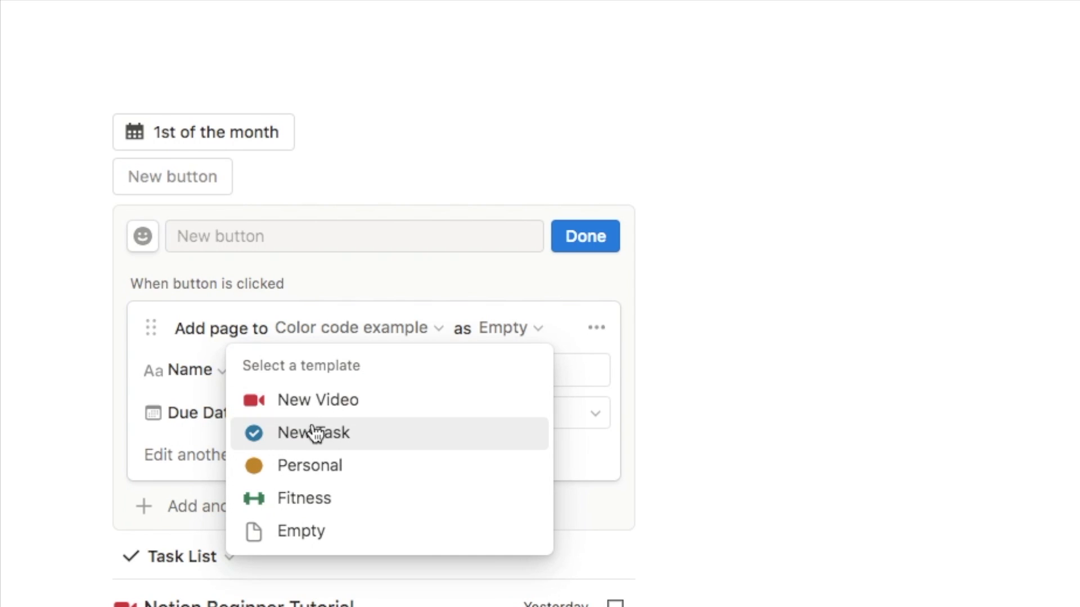
pyautogui.click(359, 437)
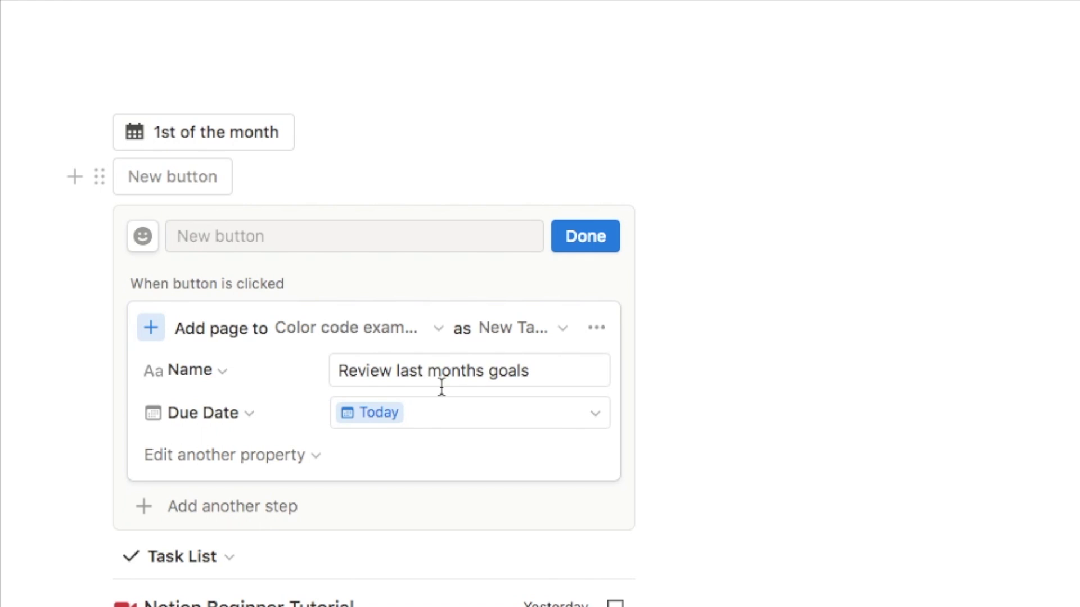
pyautogui.scroll(-1, 270, 389)
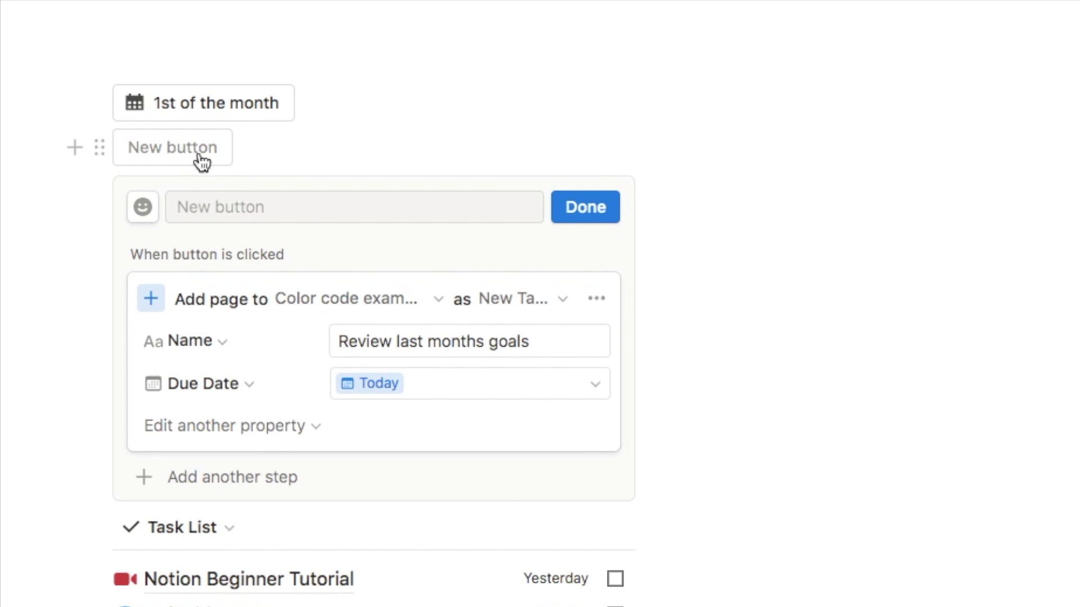
# - Add a second step for 'Set to new goals' and name the button '1st of the month'
pyautogui.click(235, 487)
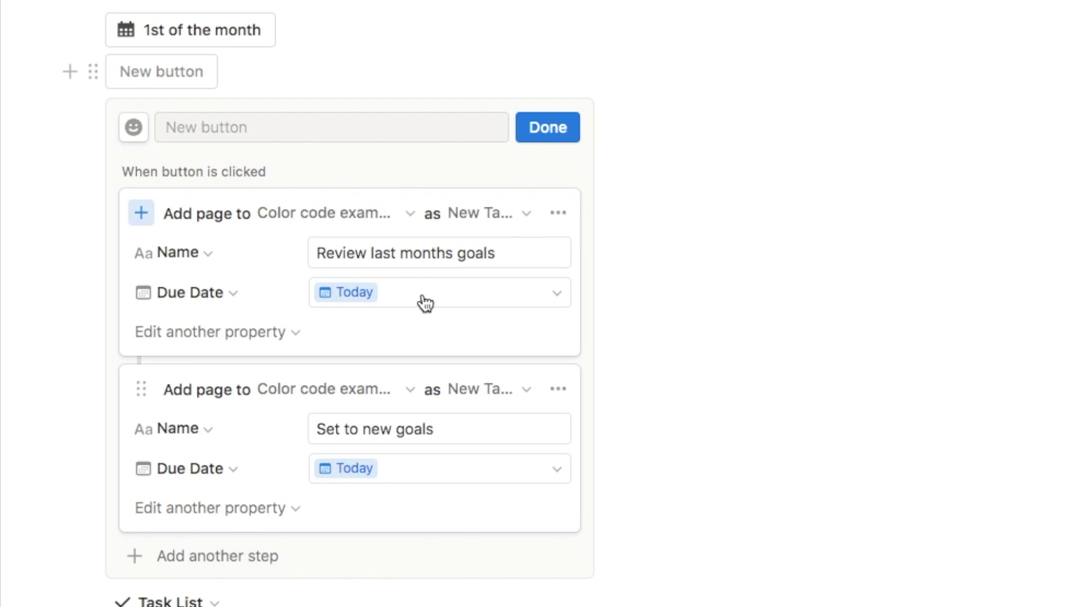
pyautogui.click(182, 129)
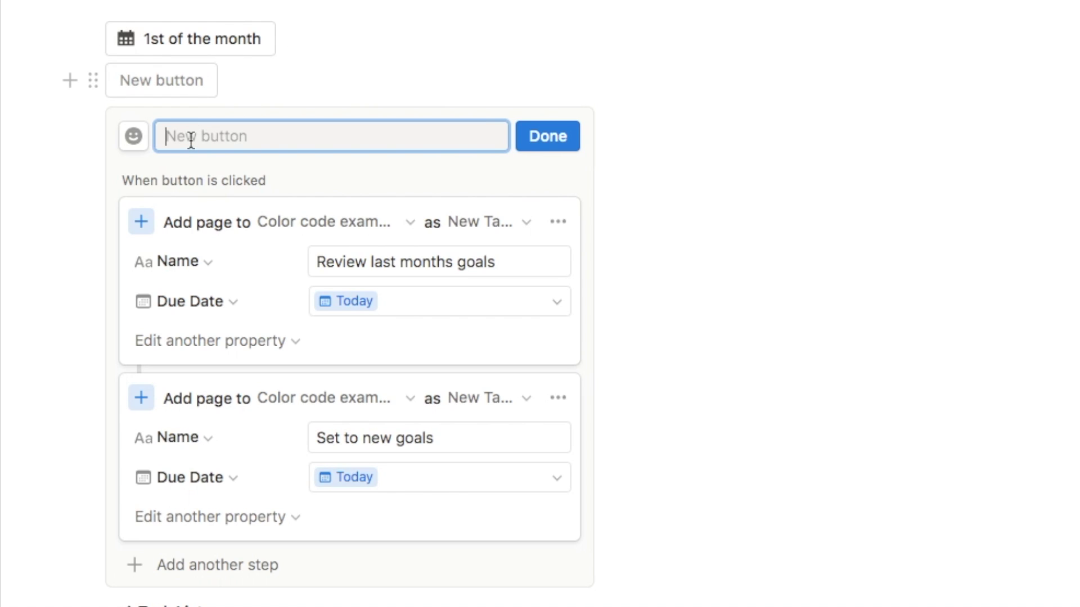
pyautogui.write('1st of the month')
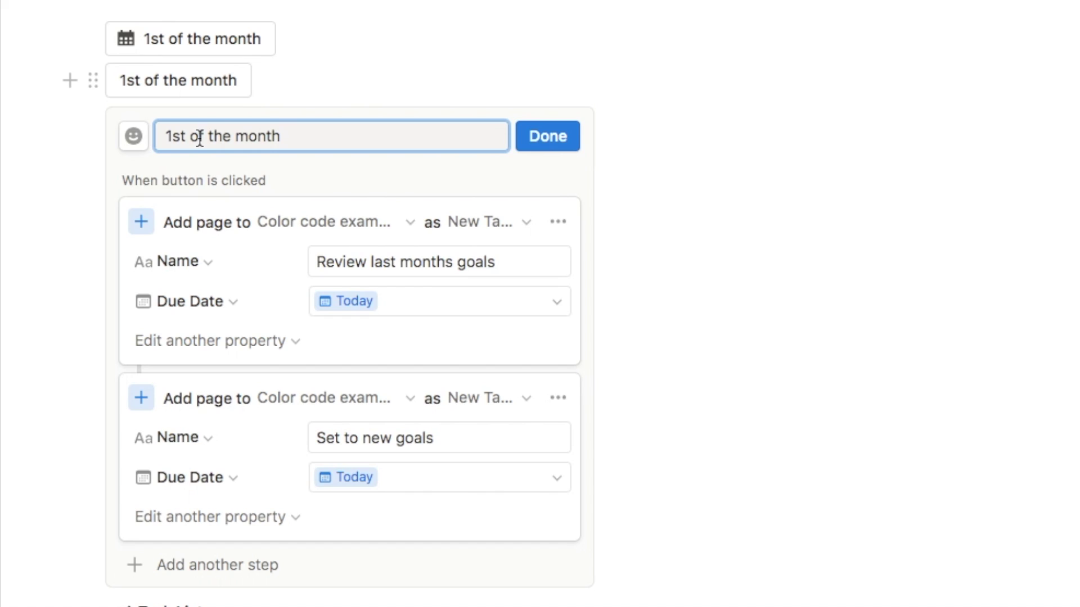
# - Give the button a black month calendar icon, finish editing, and run it to create both goal tasks
pyautogui.click(135, 135)
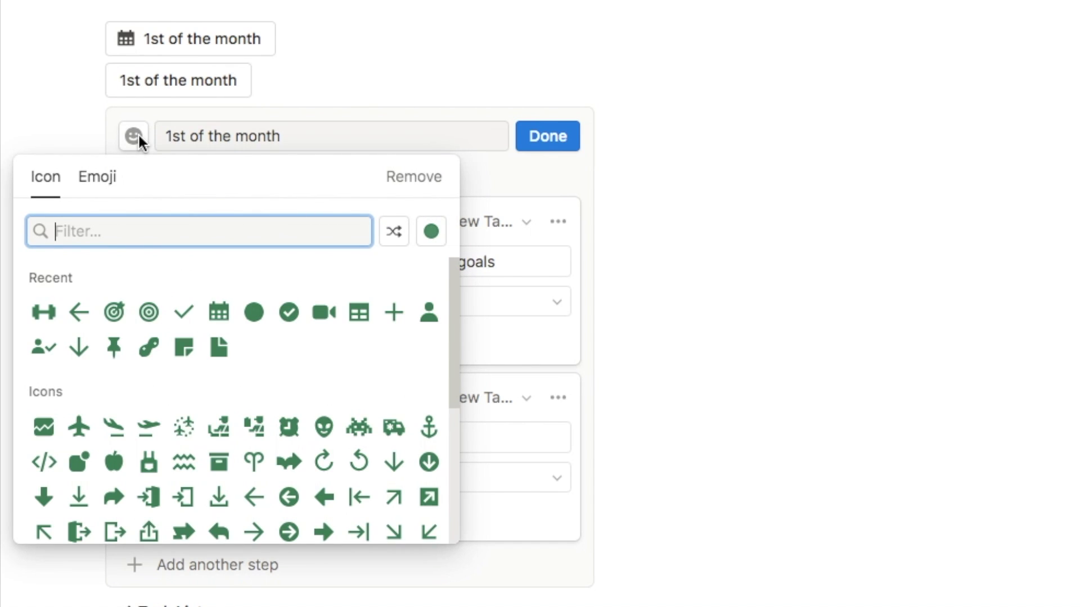
pyautogui.click(432, 231)
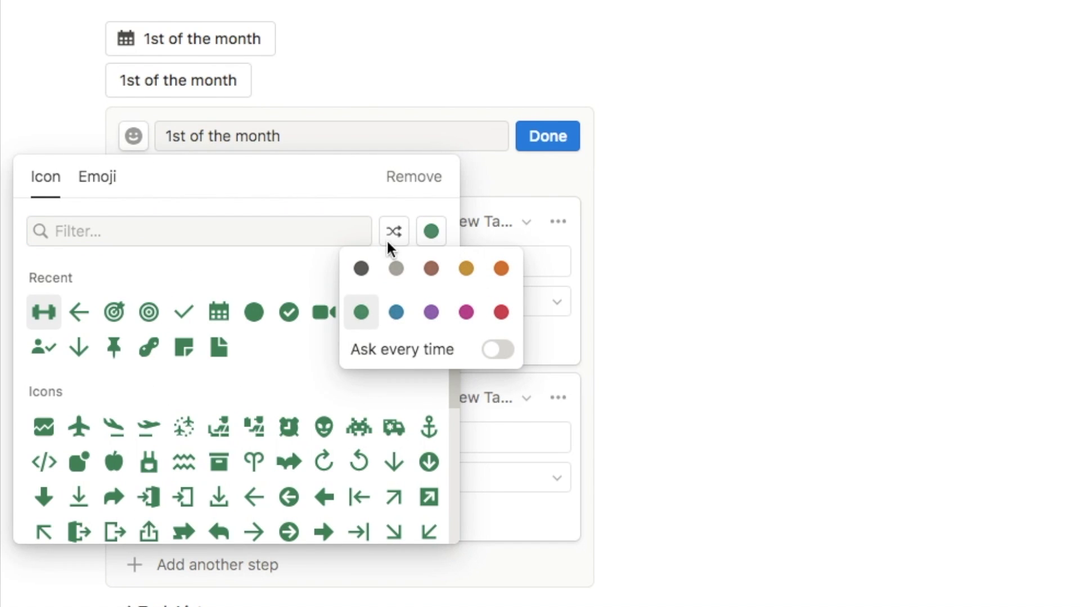
pyautogui.click(361, 268)
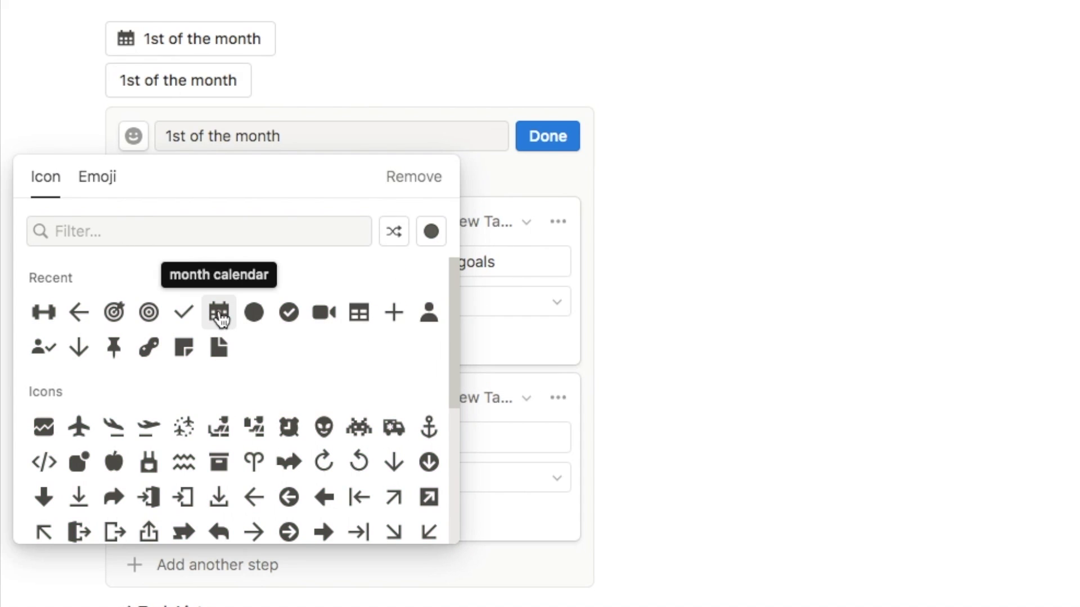
pyautogui.click(219, 315)
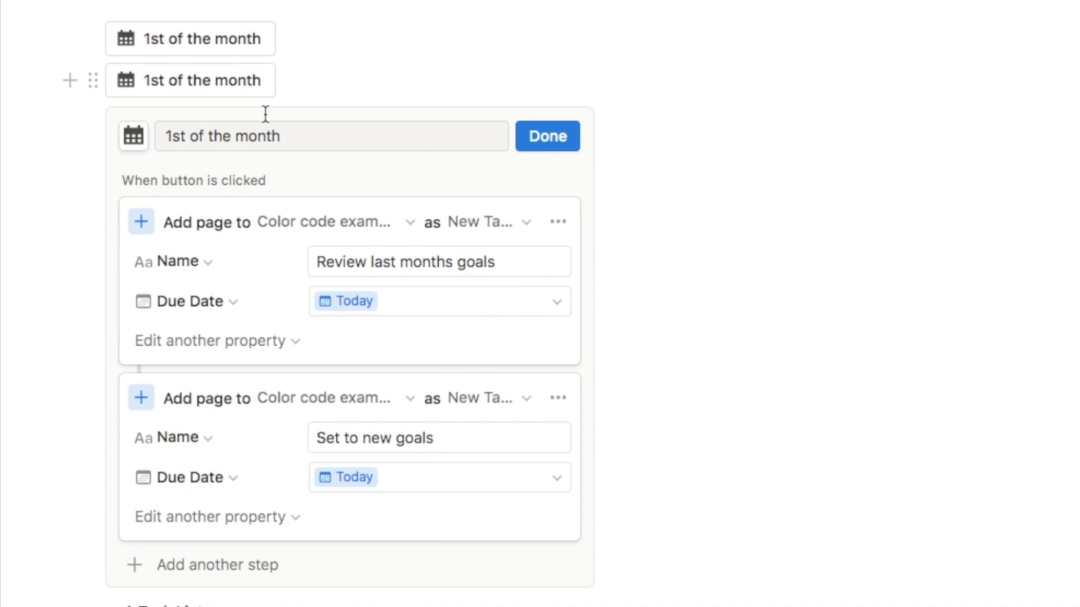
pyautogui.click(543, 137)
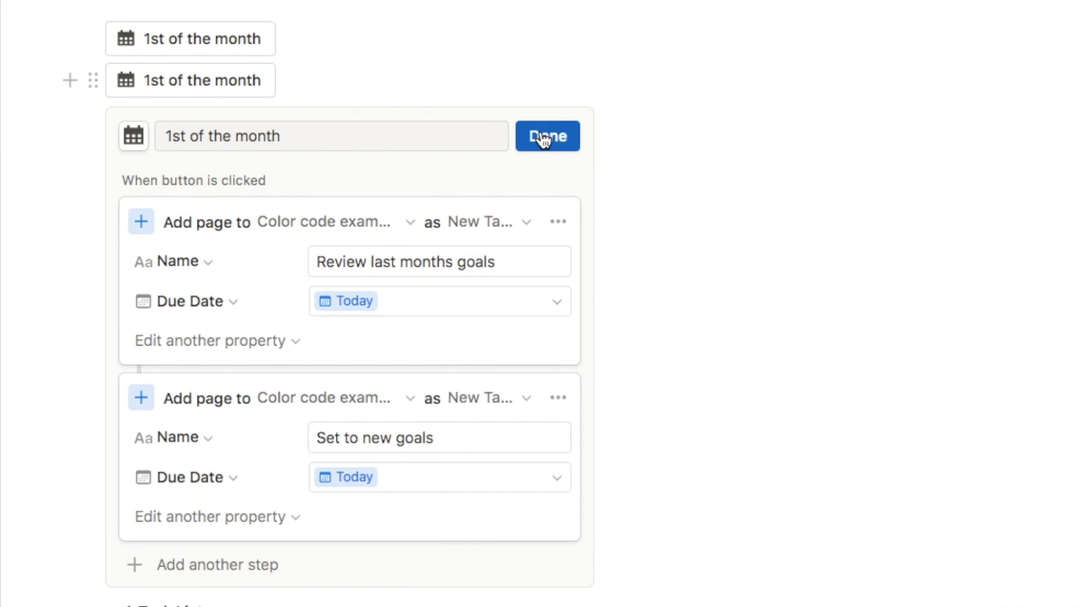
pyautogui.click(231, 93)
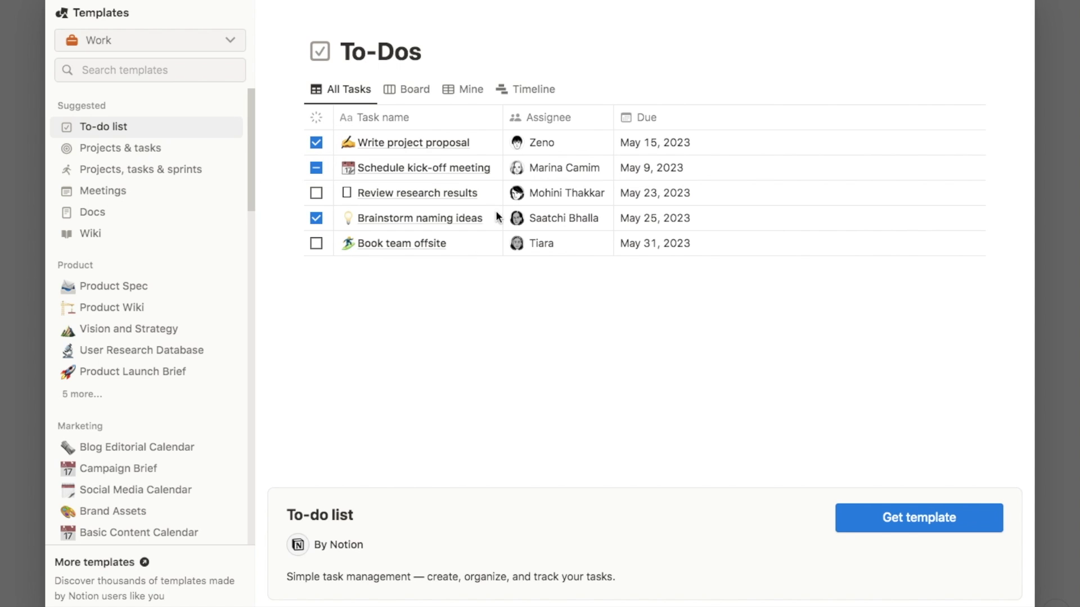
# - Preview the Projects & tasks template among the Work templates and scroll through its contents
pyautogui.click(168, 150)
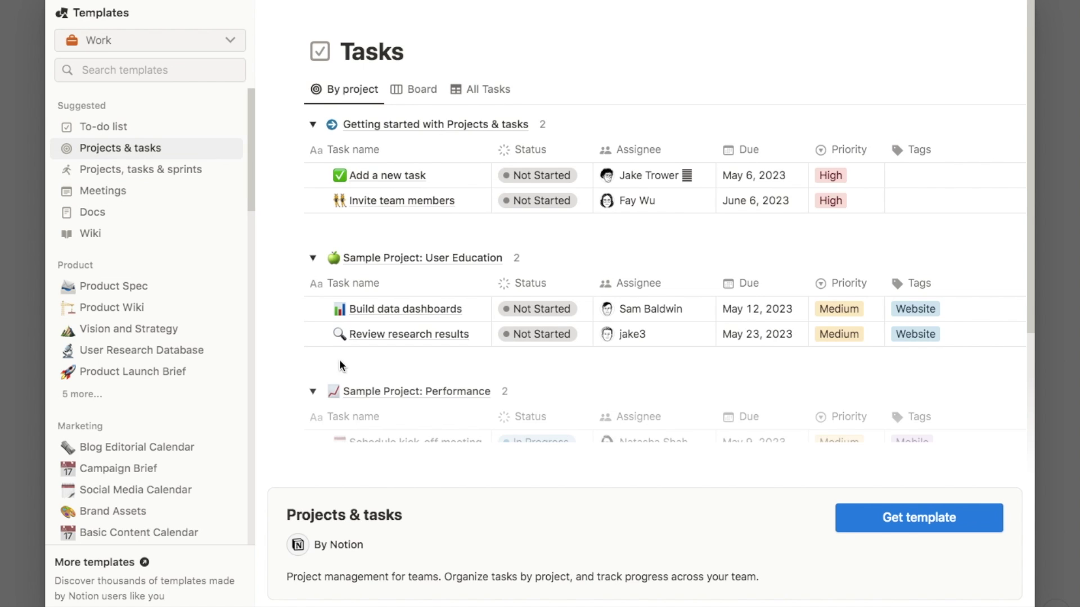
pyautogui.scroll(-5, 198, 271)
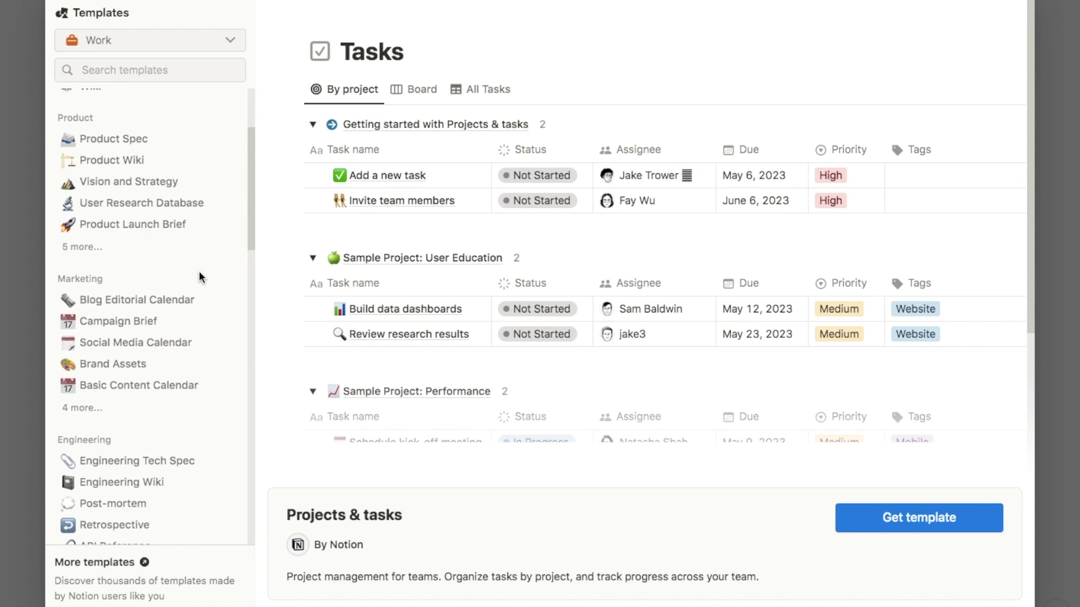
pyautogui.scroll(5, 215, 235)
pyautogui.scroll(-4, 215, 235)
pyautogui.scroll(-3, 214, 236)
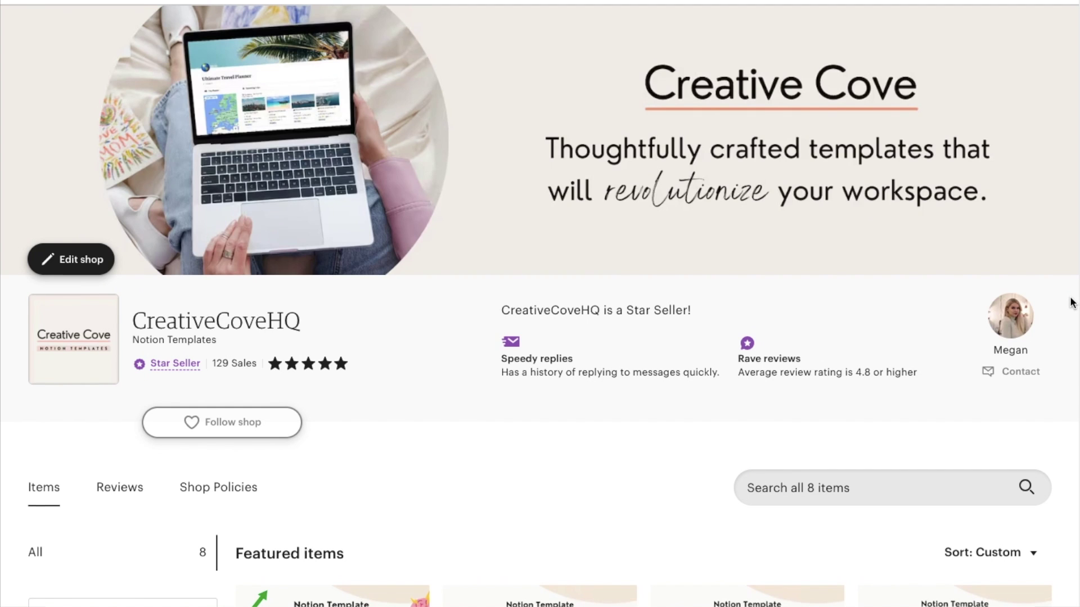
pyautogui.scroll(-3, 1072, 304)
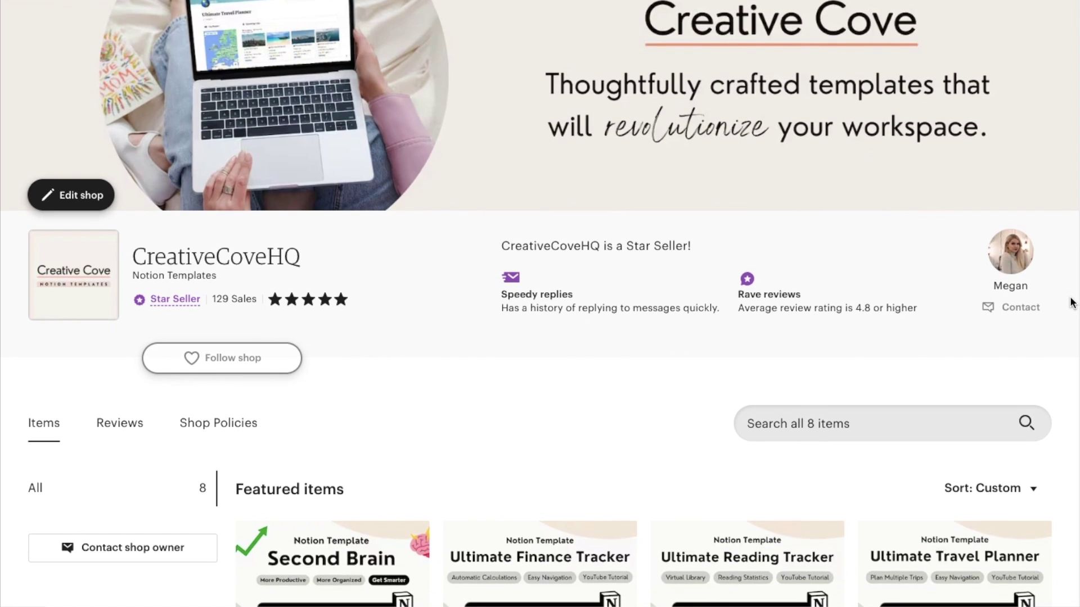
pyautogui.scroll(-1, 1072, 304)
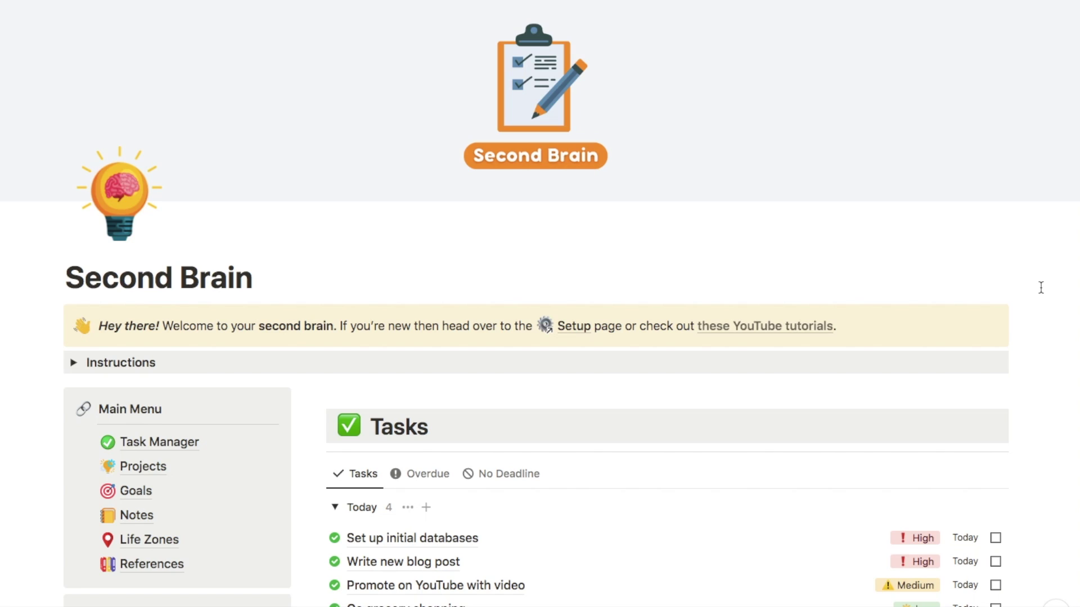
pyautogui.scroll(-5, 1041, 287)
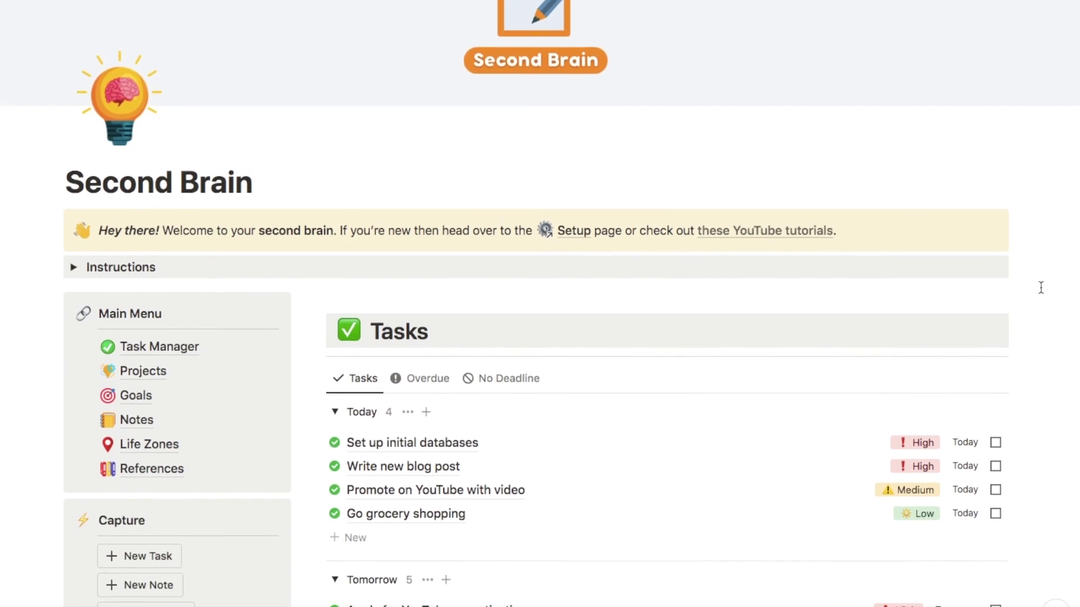
# - Switch the Second Brain task list between its Overdue, No Deadline and Tasks views
pyautogui.scroll(-3, 1041, 287)
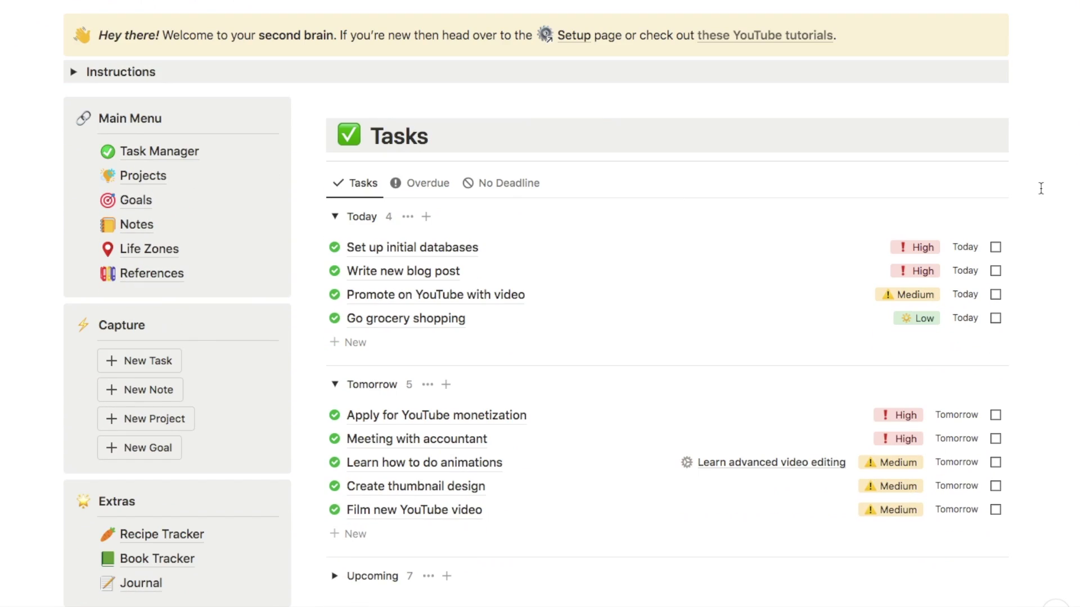
pyautogui.scroll(-2, 614, 268)
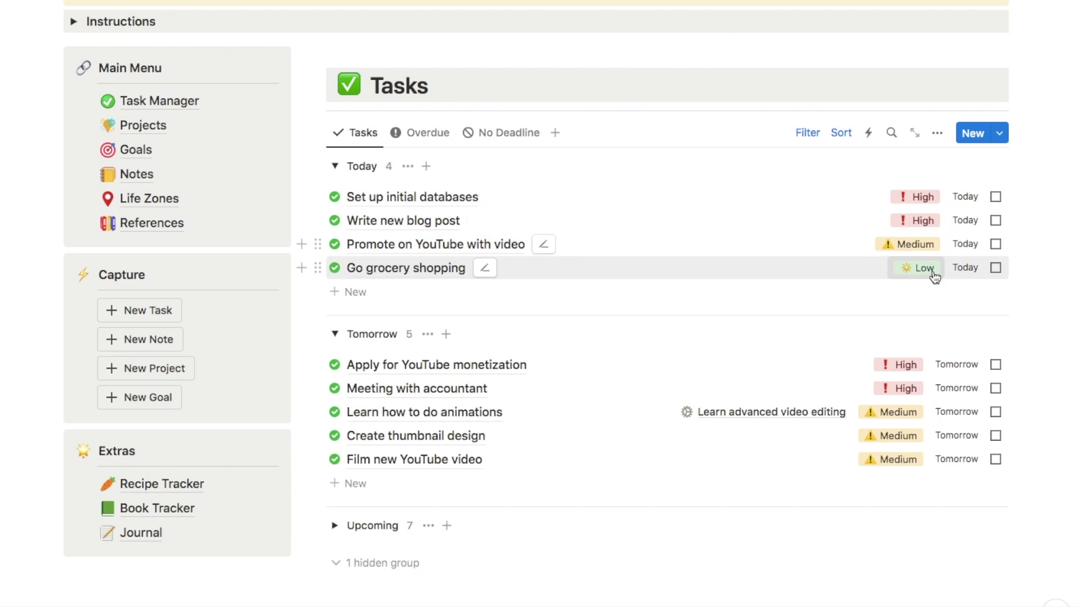
pyautogui.click(434, 141)
pyautogui.click(484, 138)
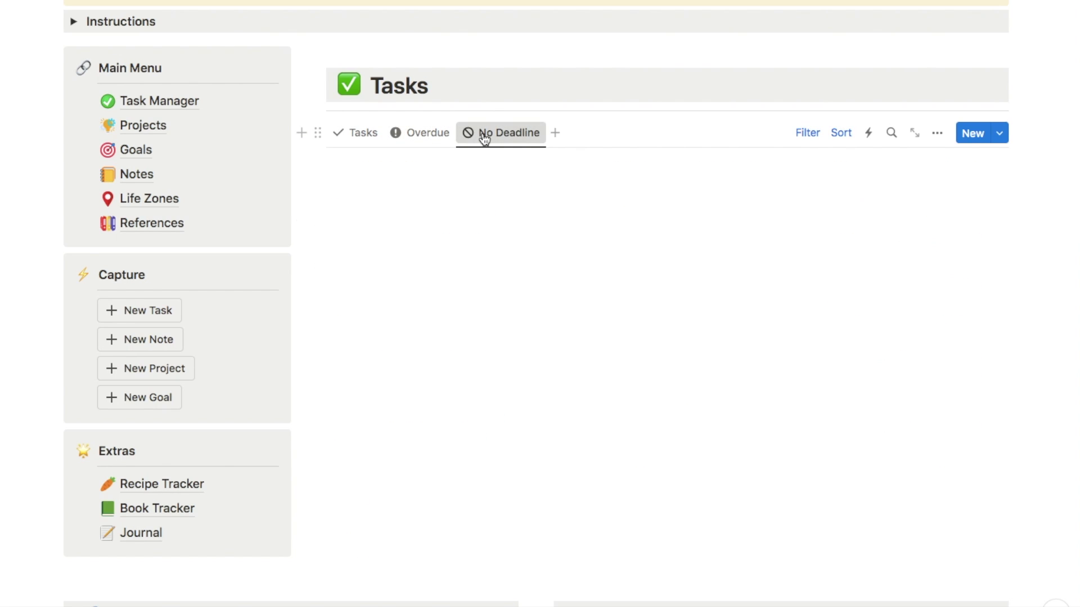
pyautogui.click(358, 133)
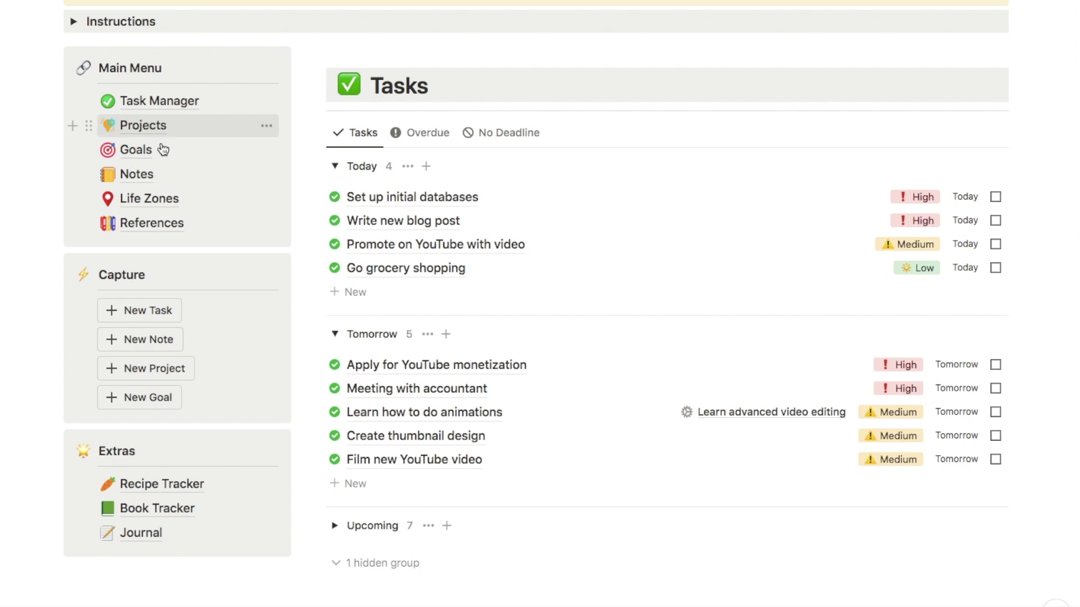
# - Scroll through the Projects, Goals, Life Zones and References galleries on the dashboard
pyautogui.moveTo(160, 180)
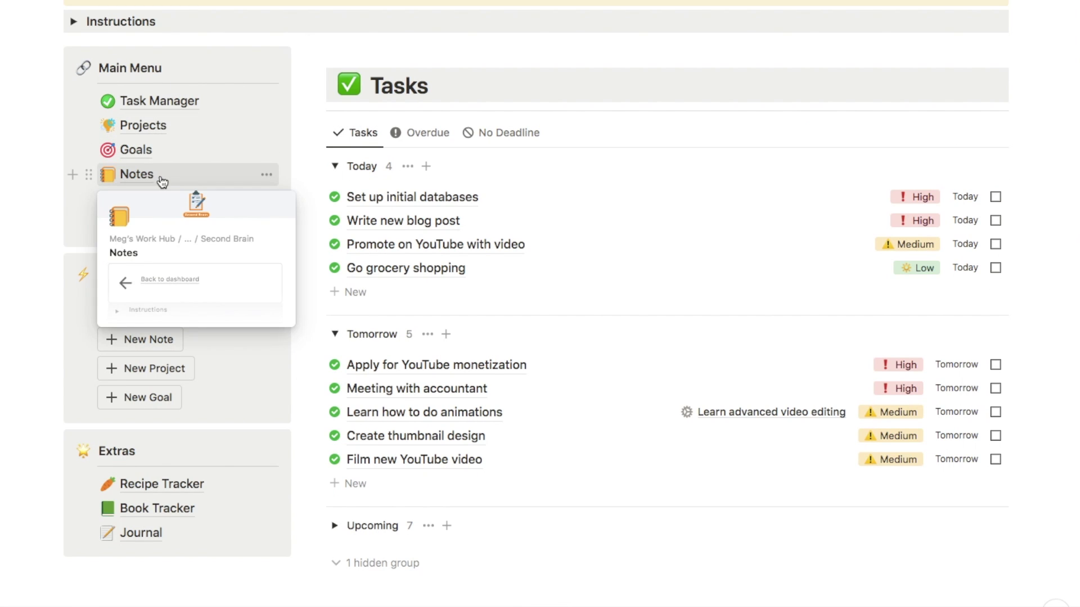
pyautogui.scroll(-3, 191, 360)
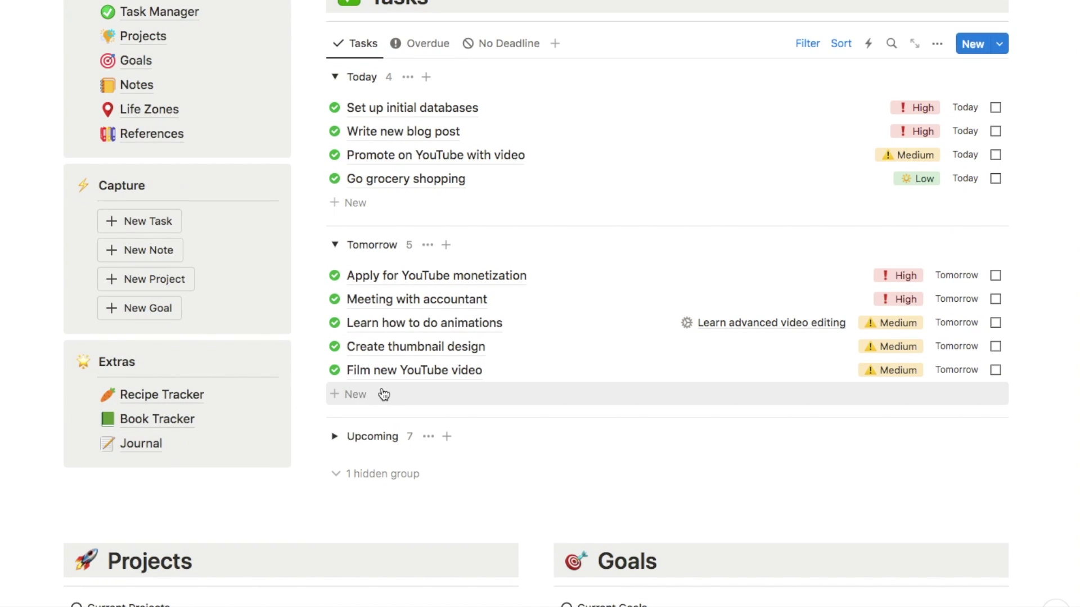
pyautogui.scroll(-4, 385, 393)
pyautogui.scroll(-12, 384, 394)
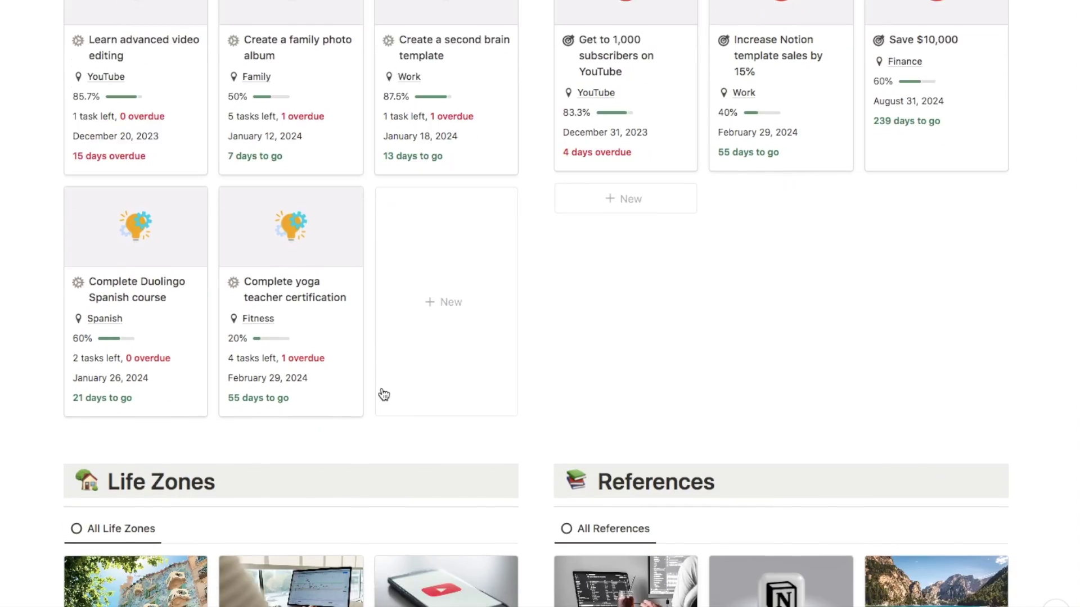
pyautogui.scroll(-2, 384, 394)
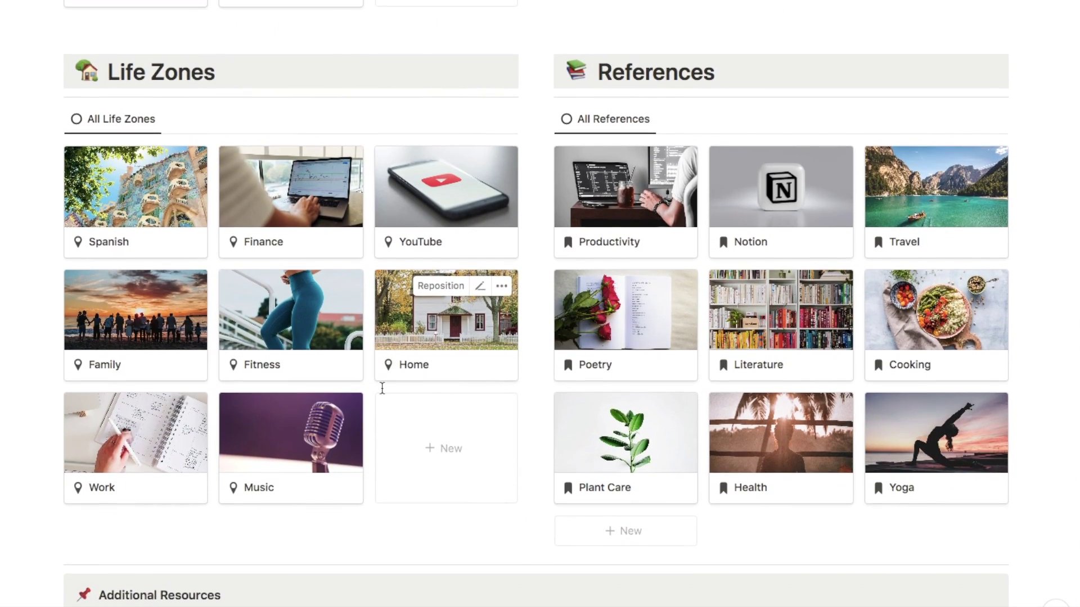
pyautogui.scroll(18, 382, 388)
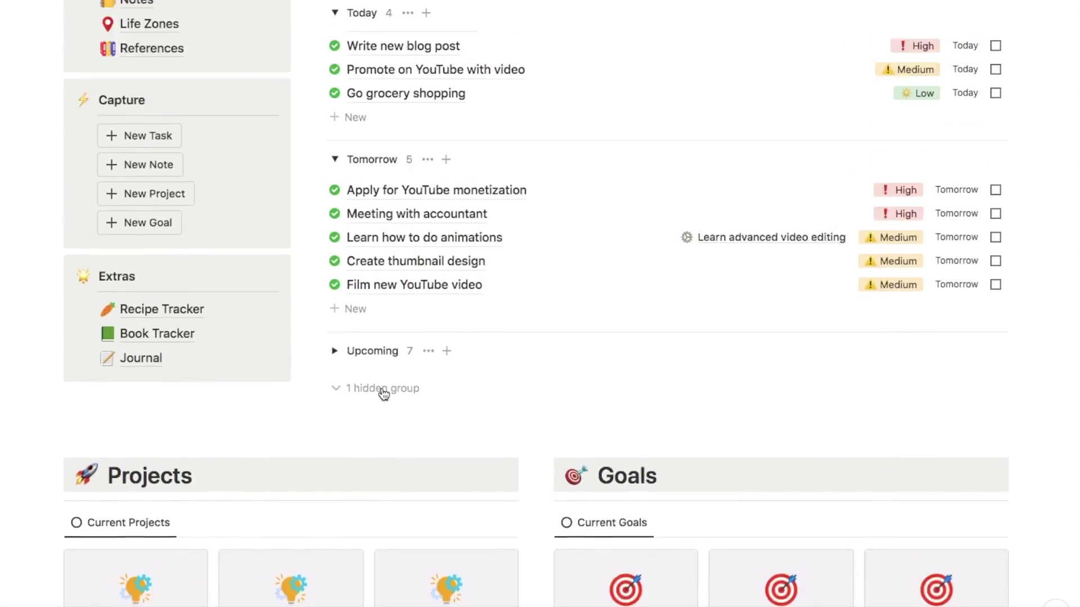
pyautogui.scroll(1, 384, 393)
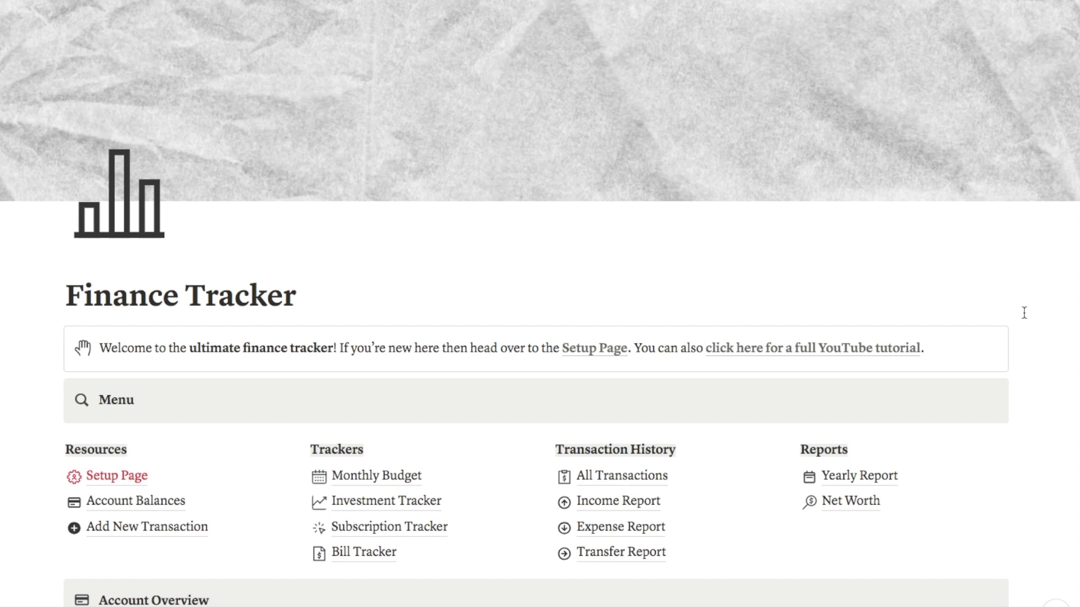
# - Scroll down to the book gallery and preview the Frankenstein book's review page in a peek
pyautogui.scroll(-4, 1024, 312)
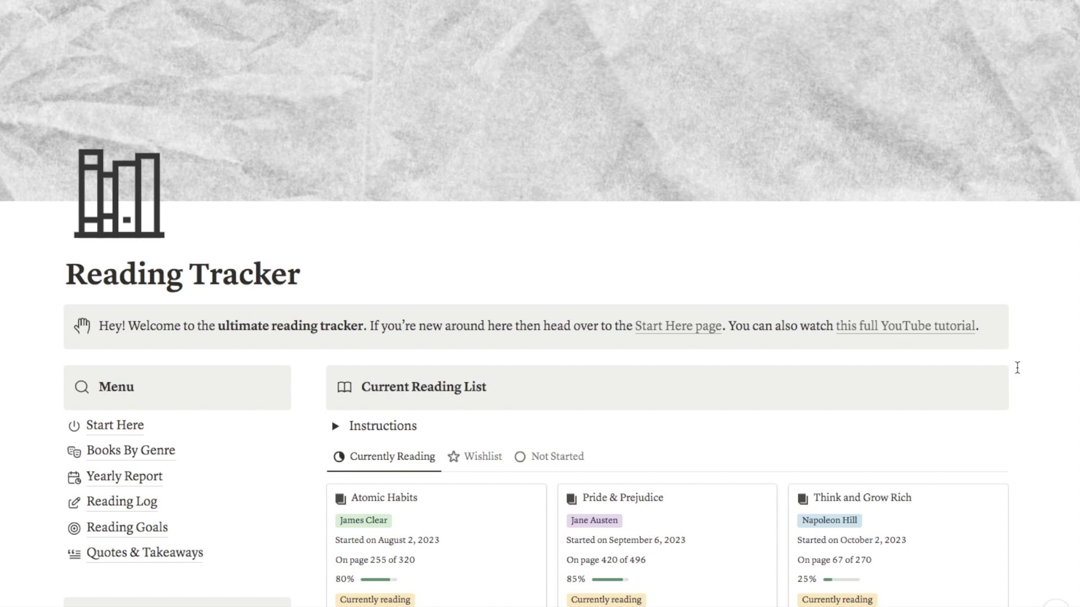
pyautogui.scroll(-5, 1017, 367)
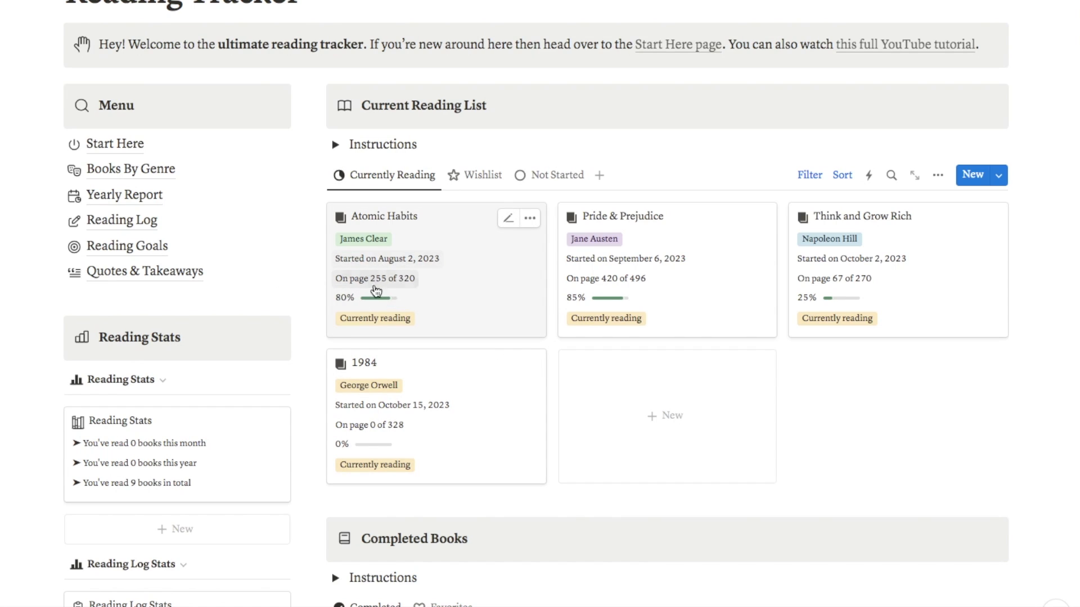
pyautogui.scroll(-1, 461, 281)
pyautogui.scroll(-8, 465, 280)
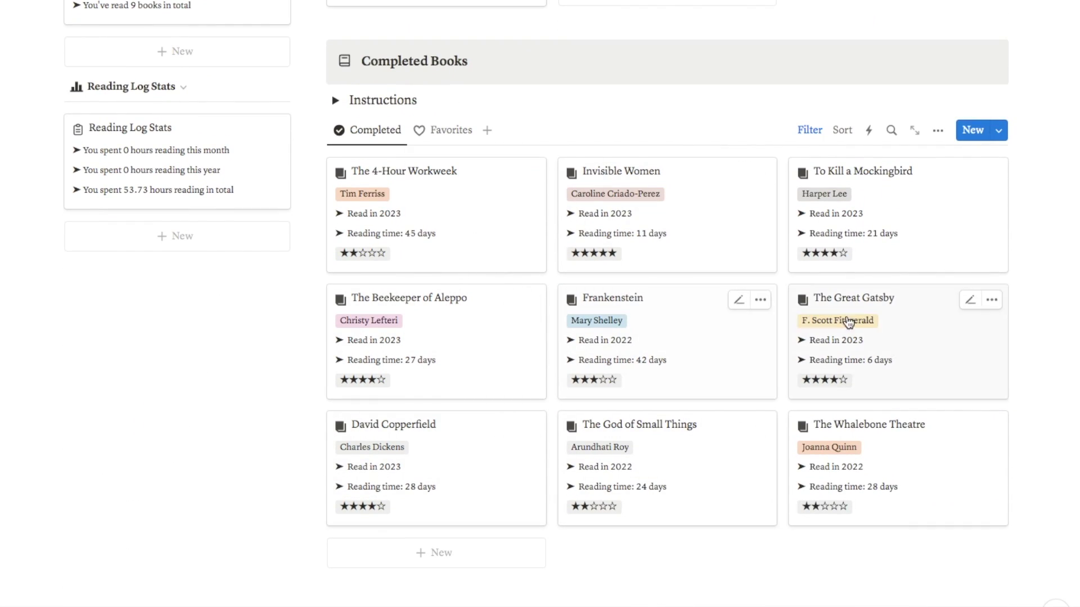
pyautogui.click(687, 345)
pyautogui.scroll(-3, 490, 390)
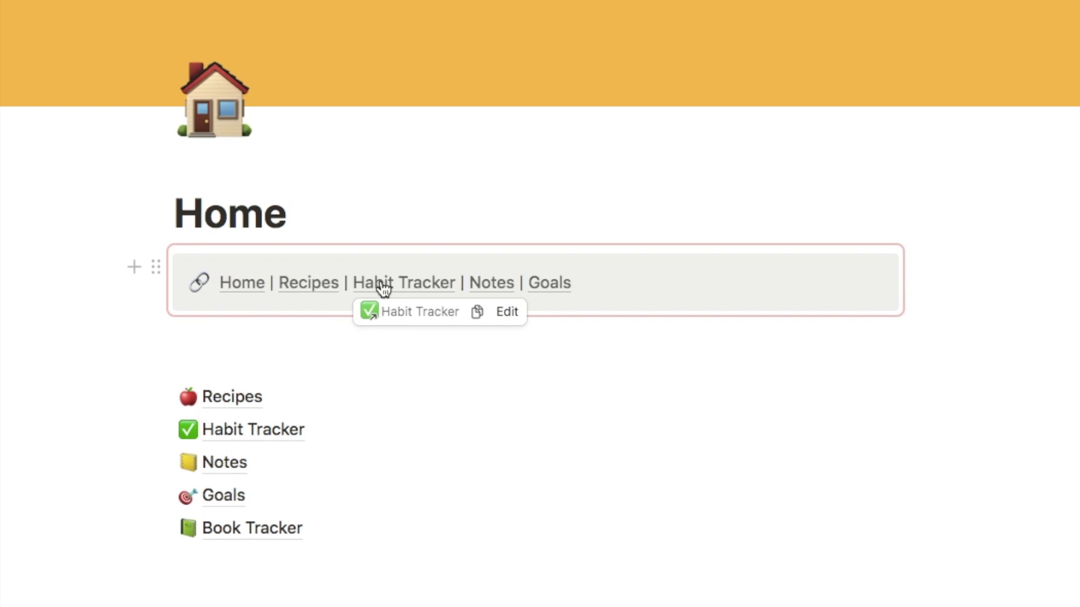
pyautogui.click(397, 288)
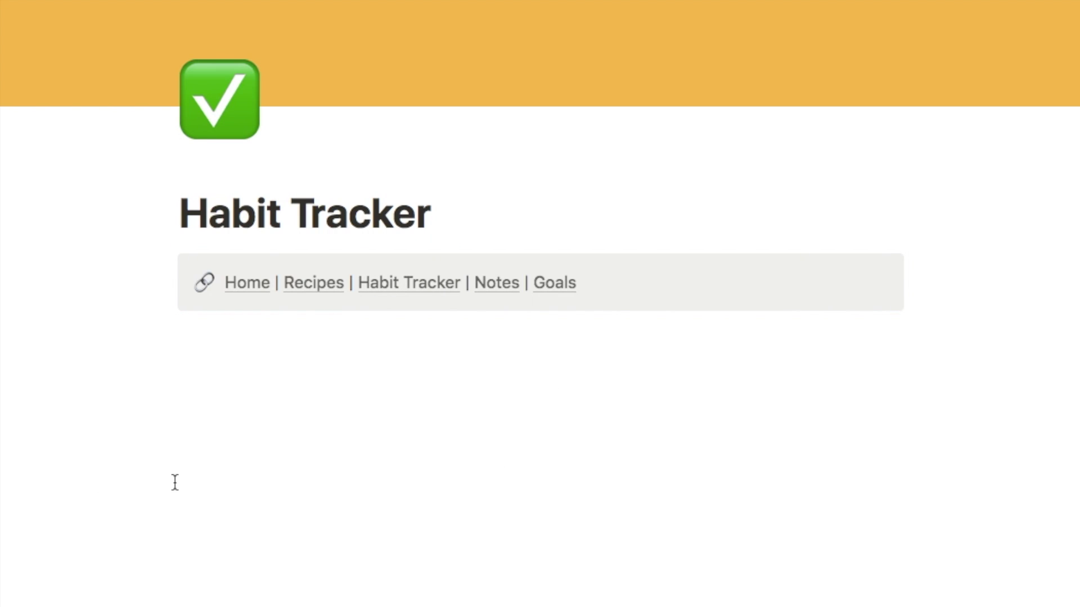
pyautogui.click(495, 288)
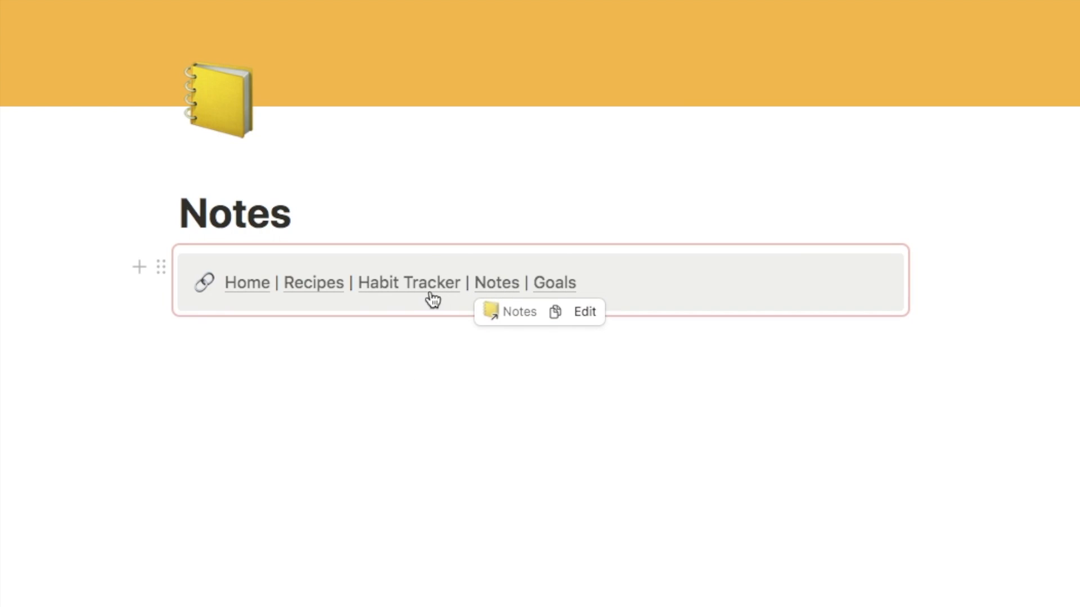
pyautogui.click(240, 288)
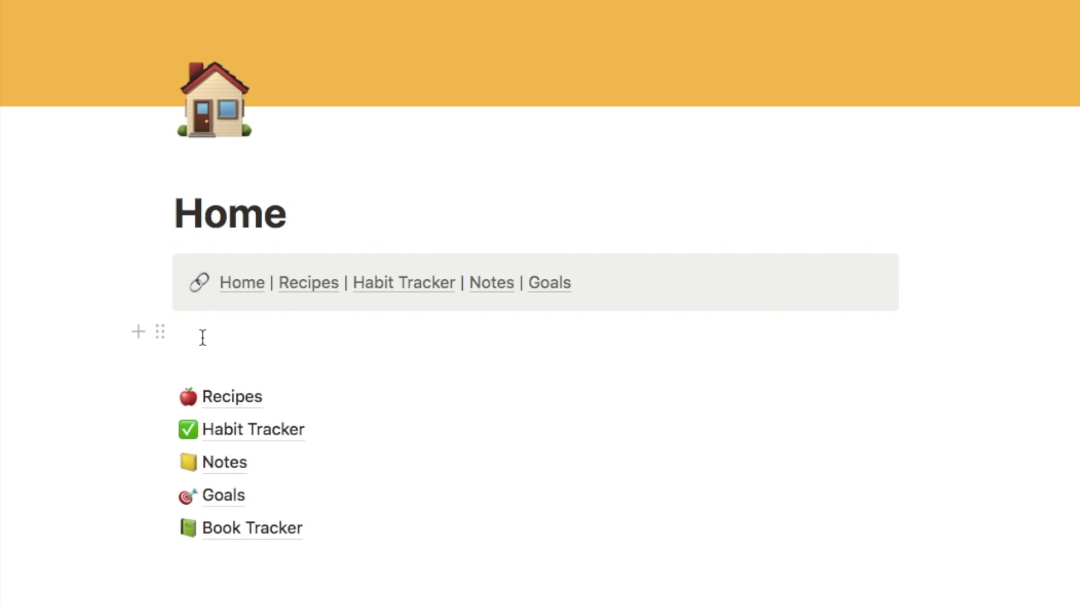
pyautogui.click(202, 337)
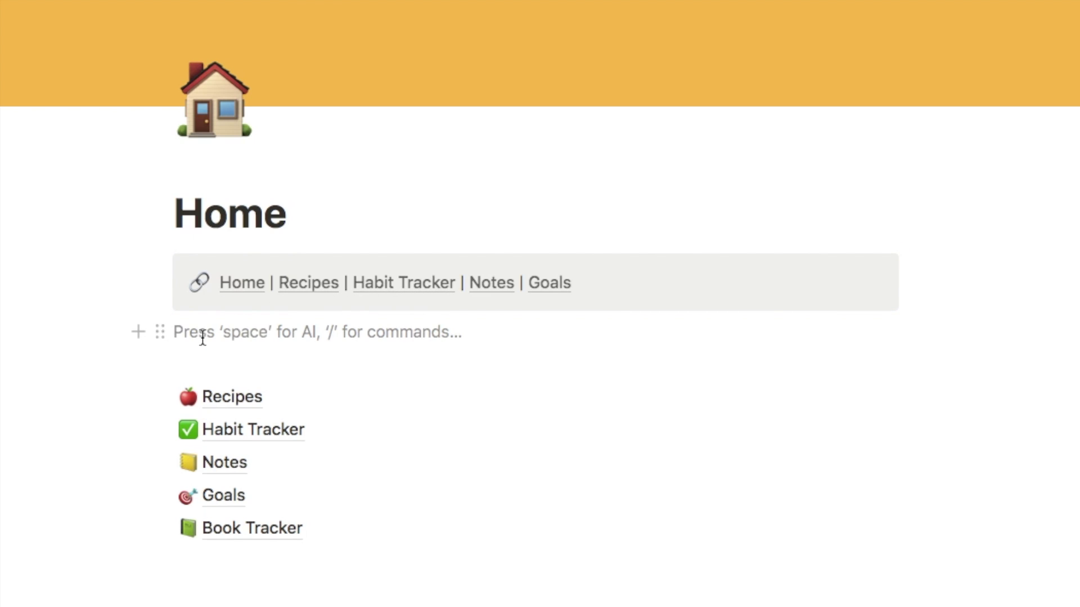
# - Insert a callout block below the navigation bar and give it a gray background
pyautogui.write('/call')
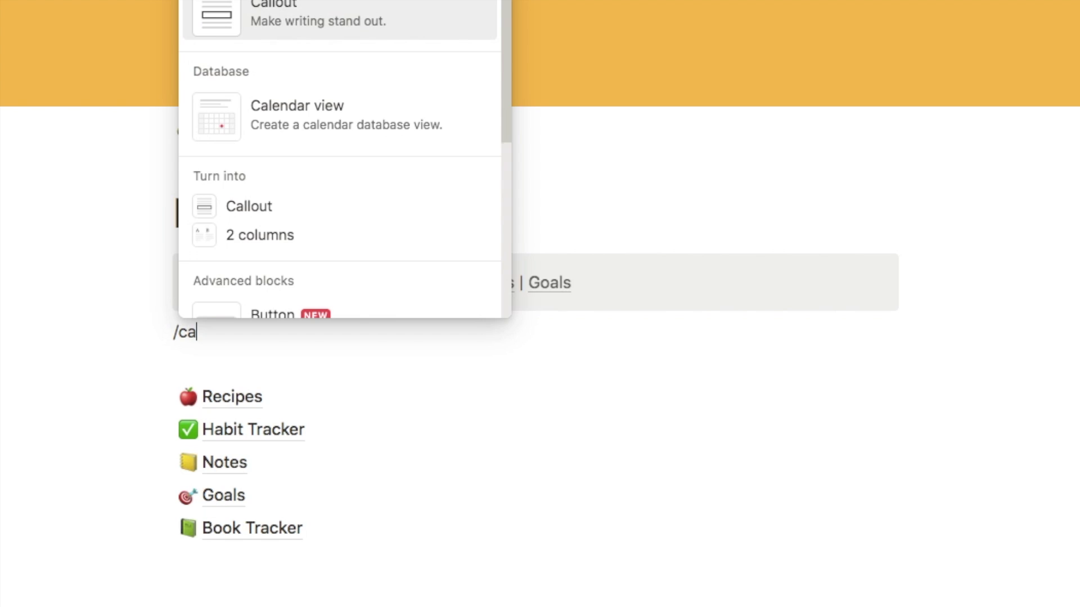
pyautogui.click(282, 229)
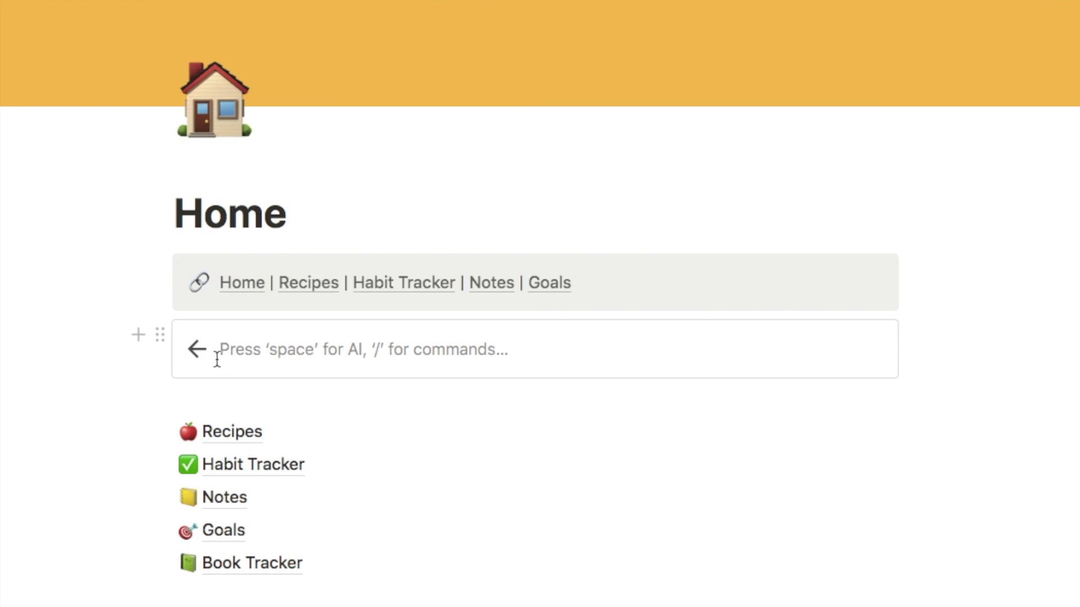
pyautogui.click(161, 336)
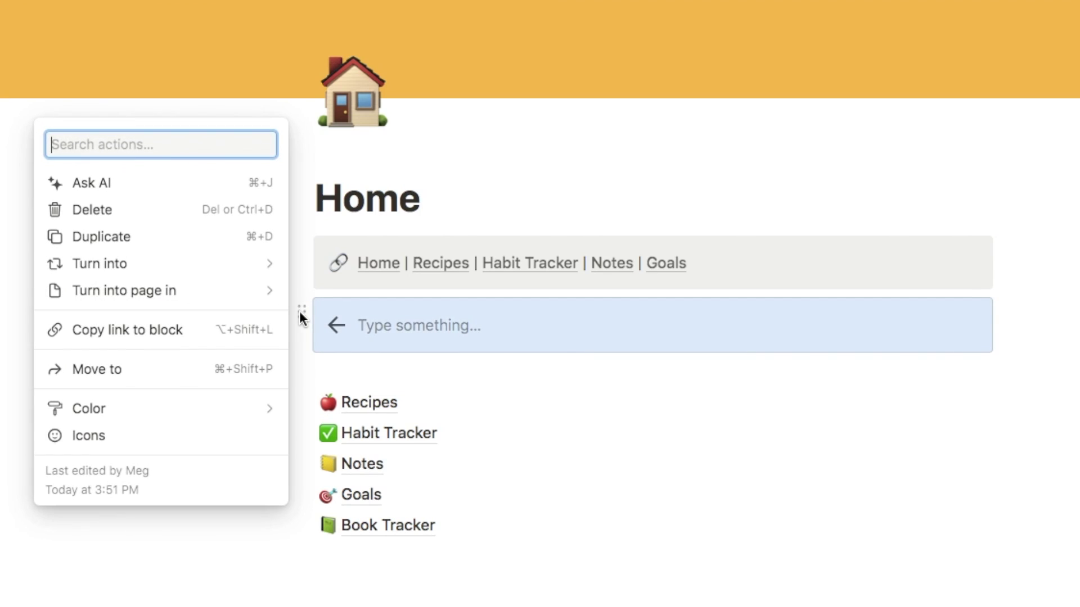
pyautogui.moveTo(132, 413)
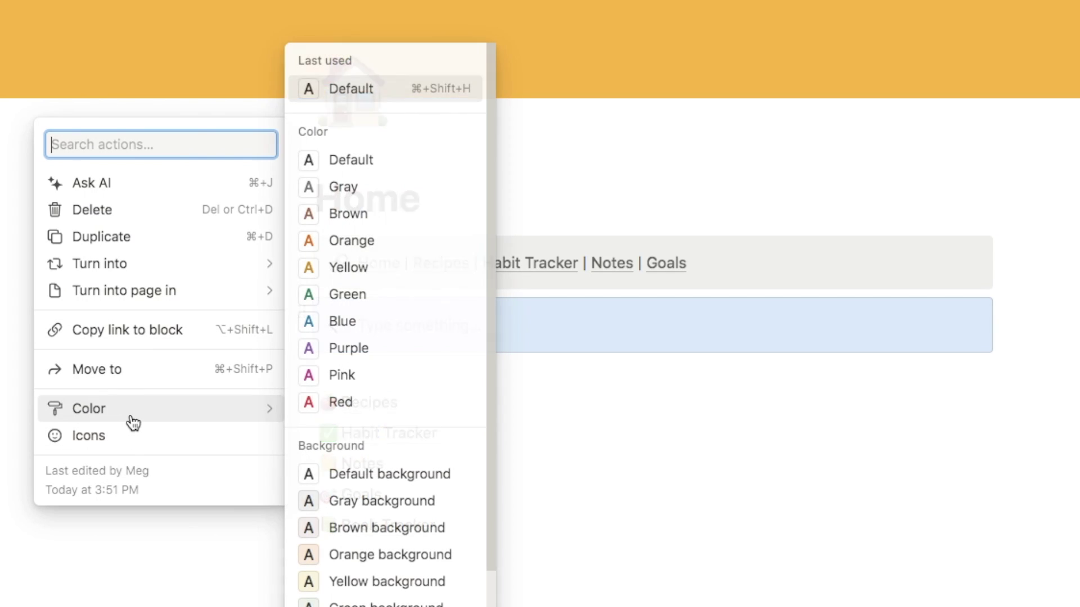
pyautogui.scroll(-3, 373, 507)
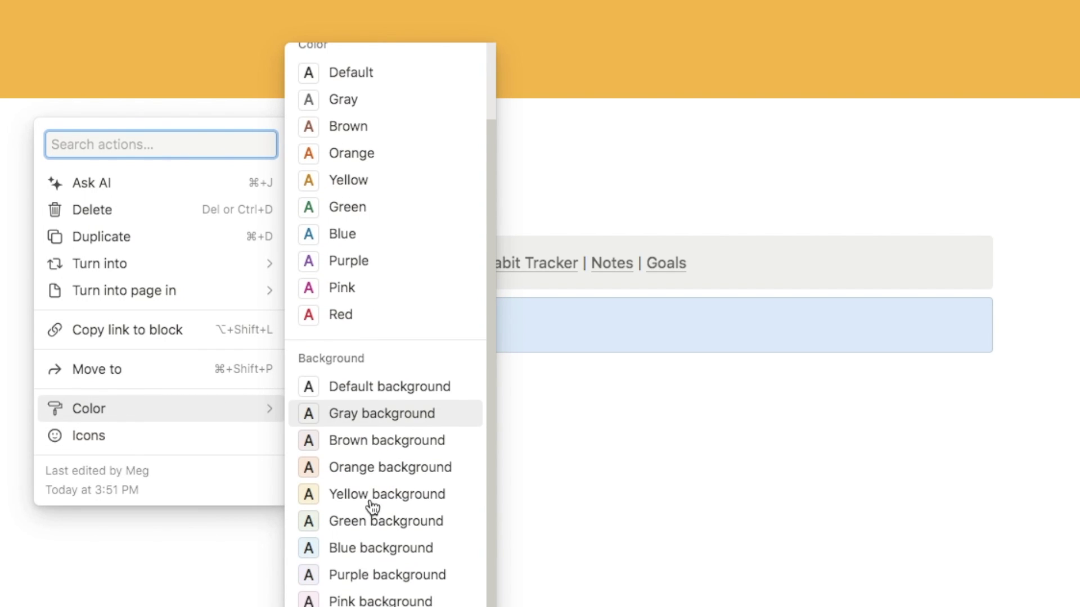
pyautogui.click(371, 417)
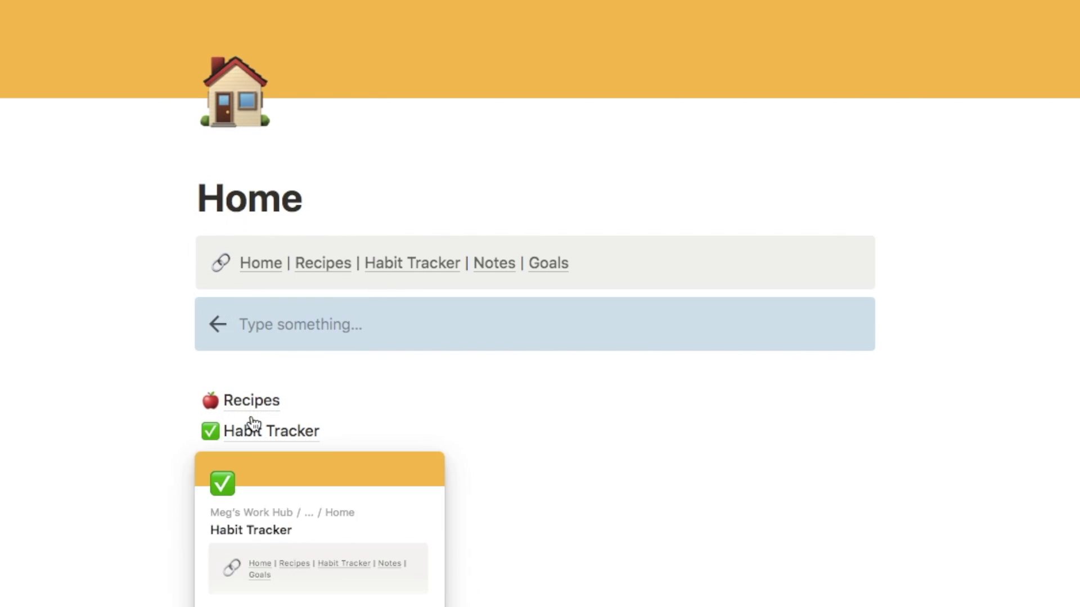
# - Set the new callout's icon to the link emoji
pyautogui.click(278, 322)
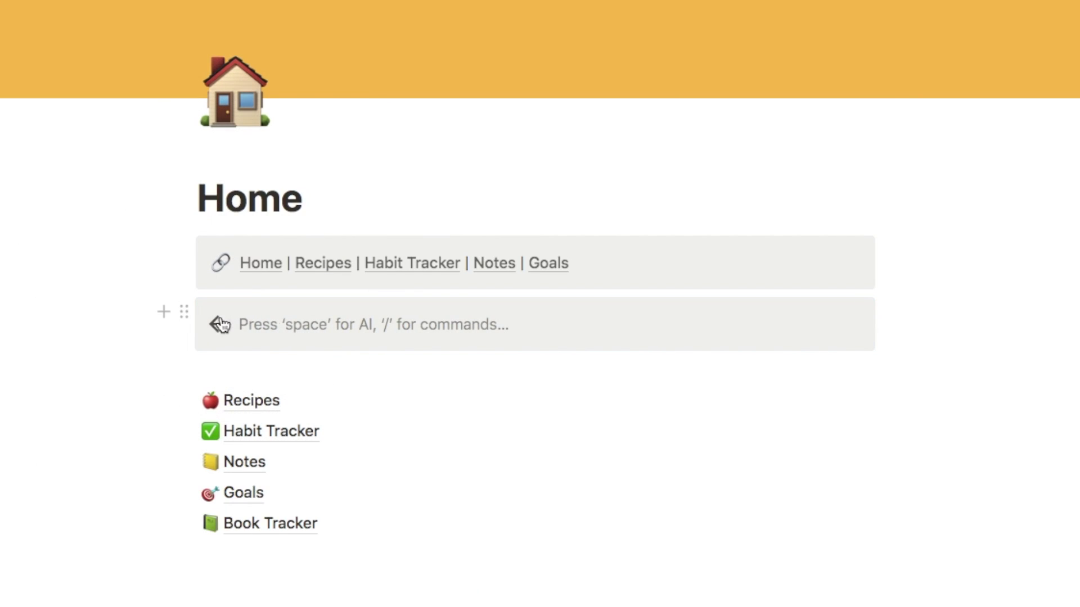
pyautogui.click(219, 323)
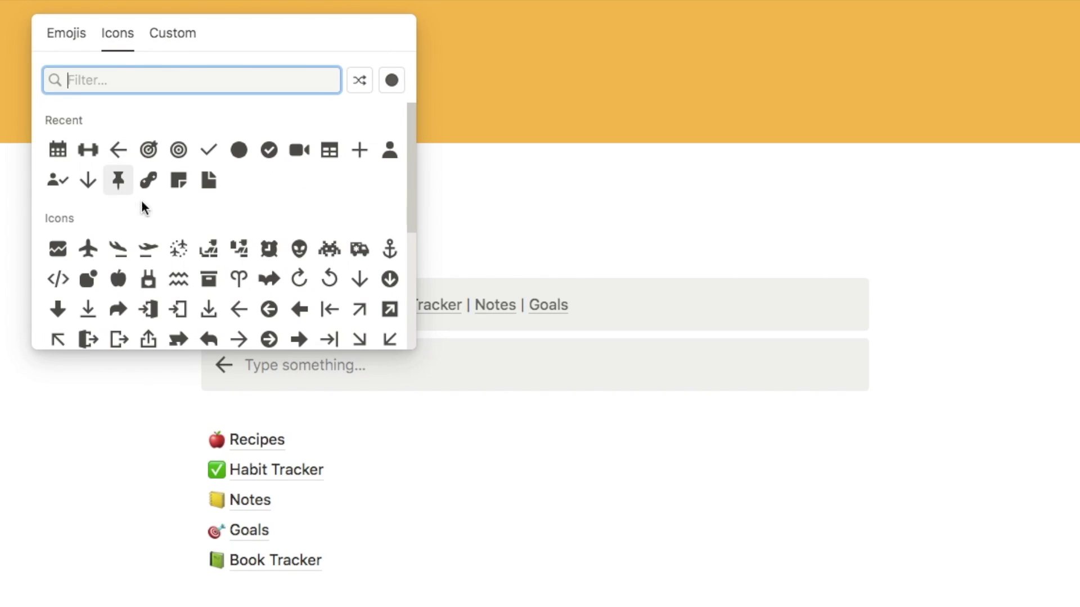
pyautogui.click(164, 35)
pyautogui.click(75, 162)
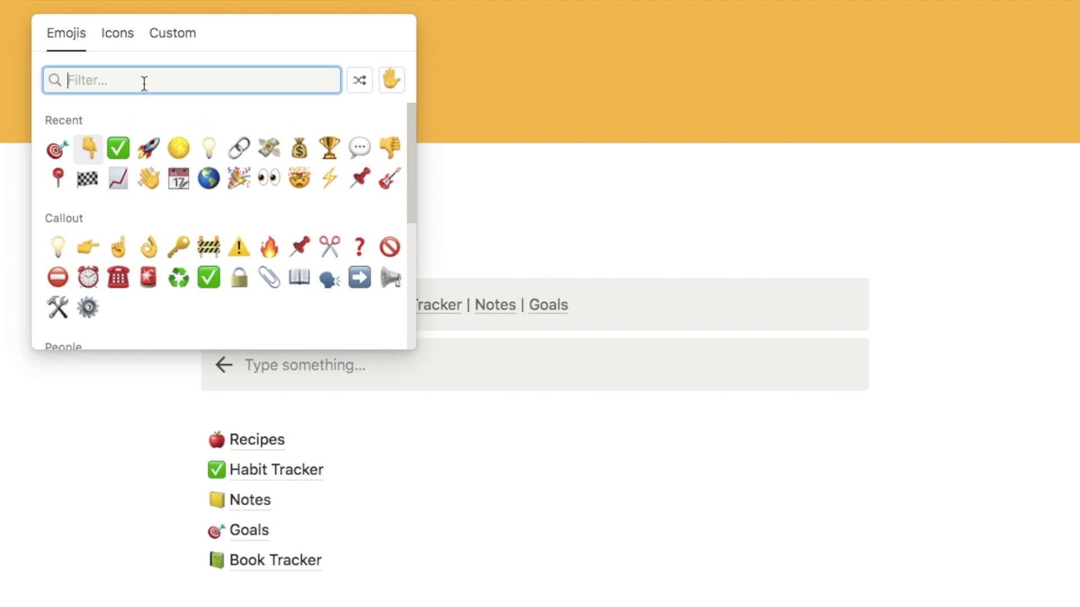
pyautogui.click(240, 150)
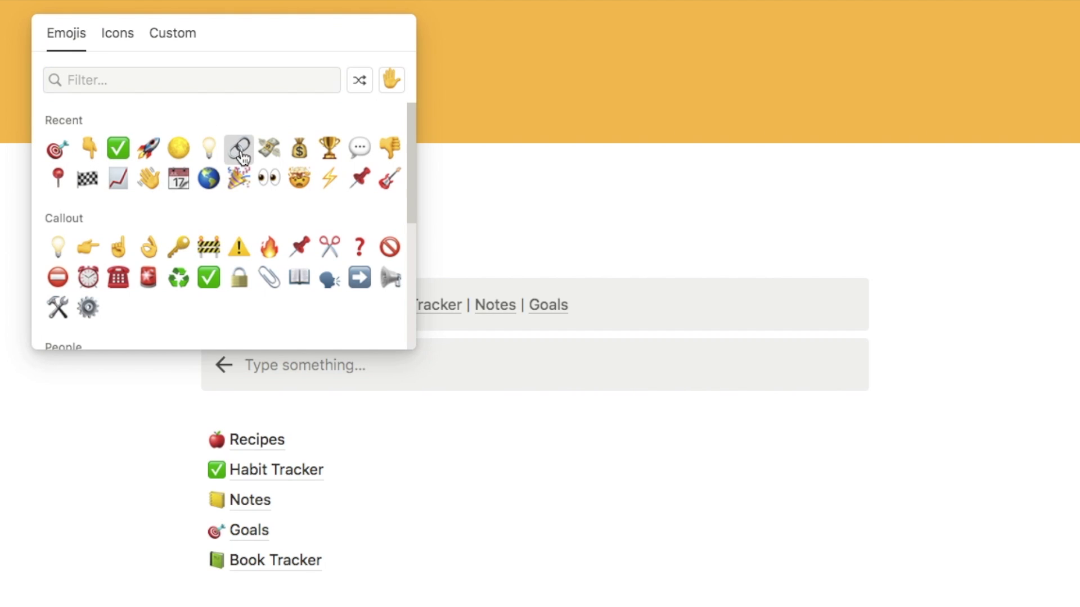
pyautogui.click(276, 371)
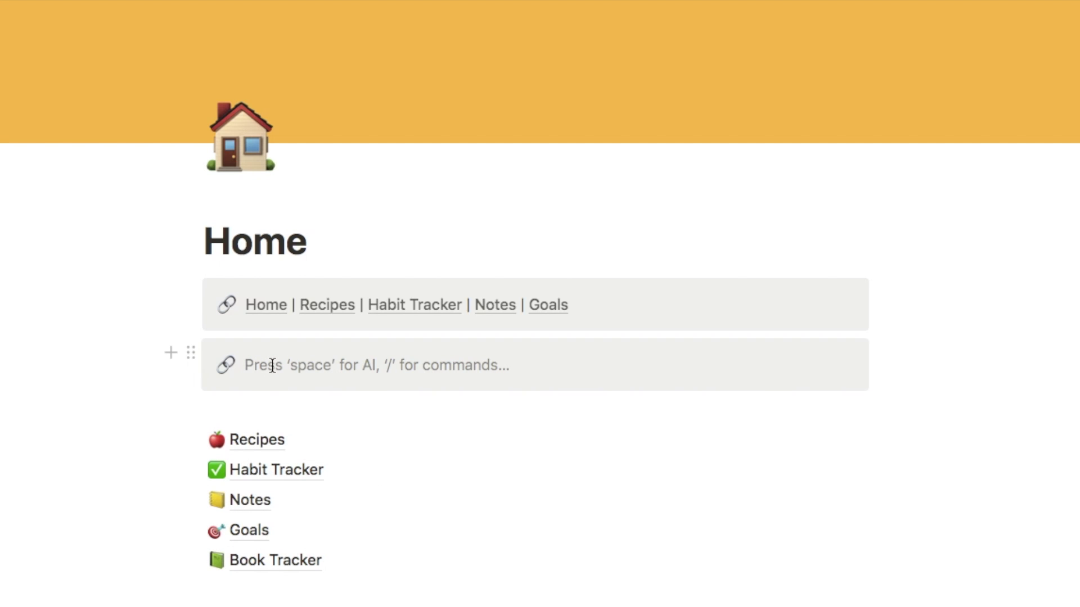
# - Write 'Home | Recipes | Habit Tracker | Notes | Goals' in the new callout
pyautogui.write('Home |')
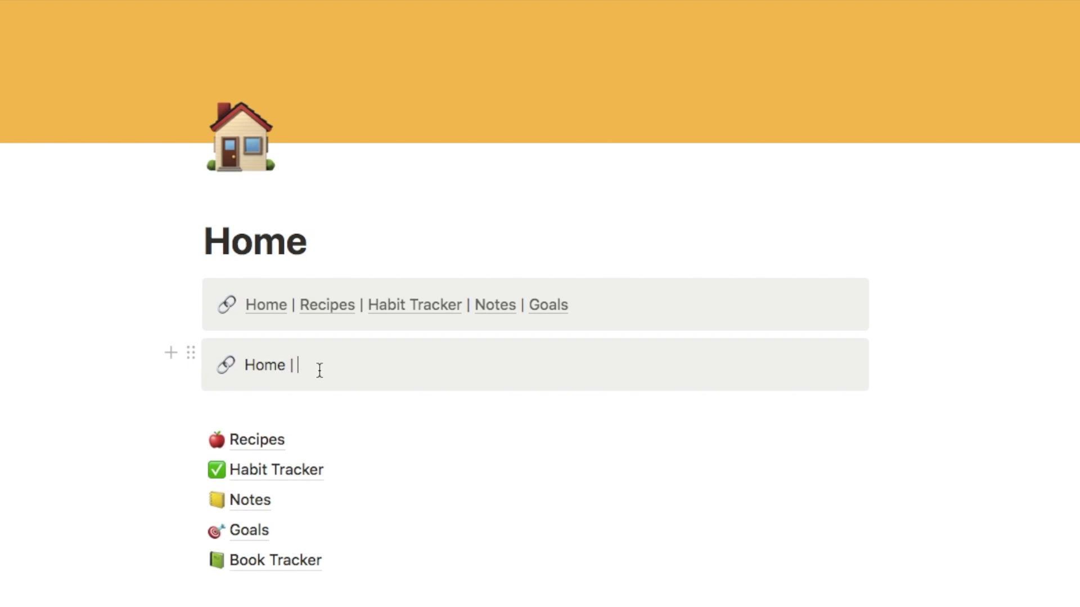
pyautogui.write('Recipes')
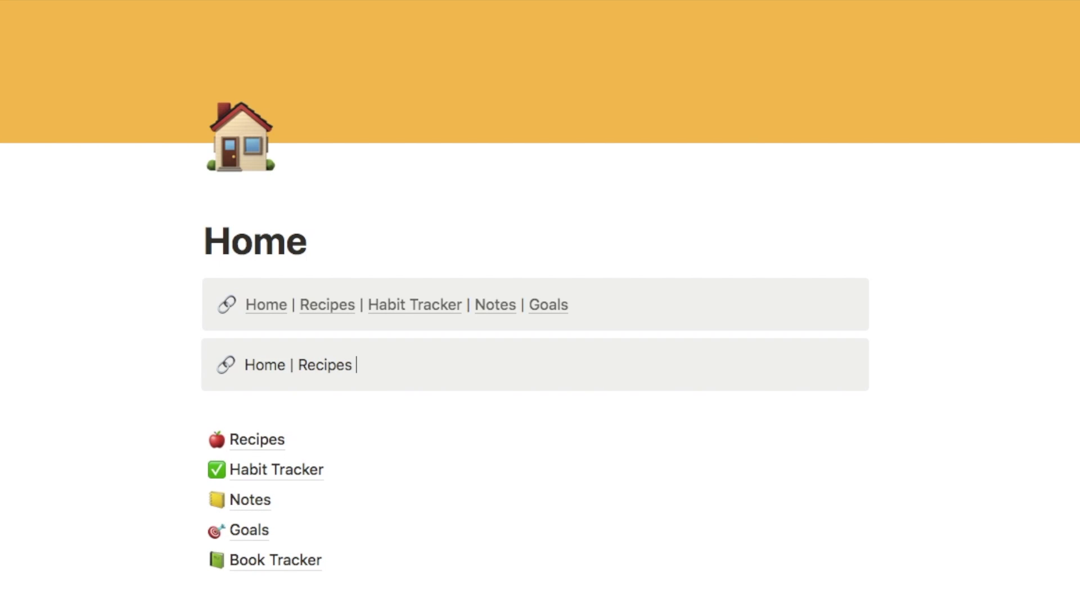
pyautogui.write('| Habit Tracker | Notes | Goals')
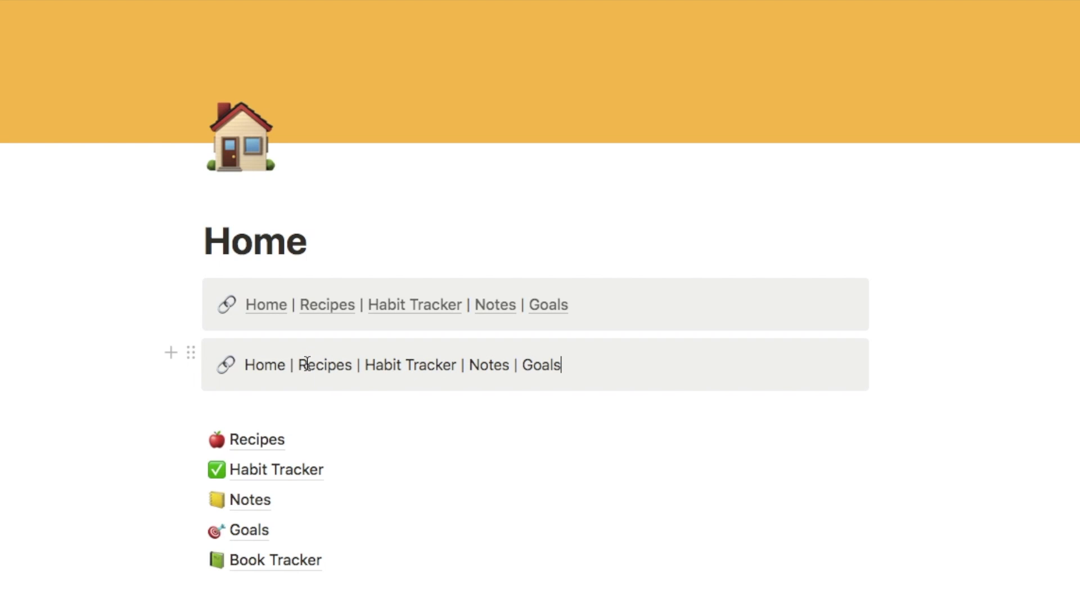
# - Copy the link to the Recipes page from its block menu
pyautogui.moveTo(252, 446)
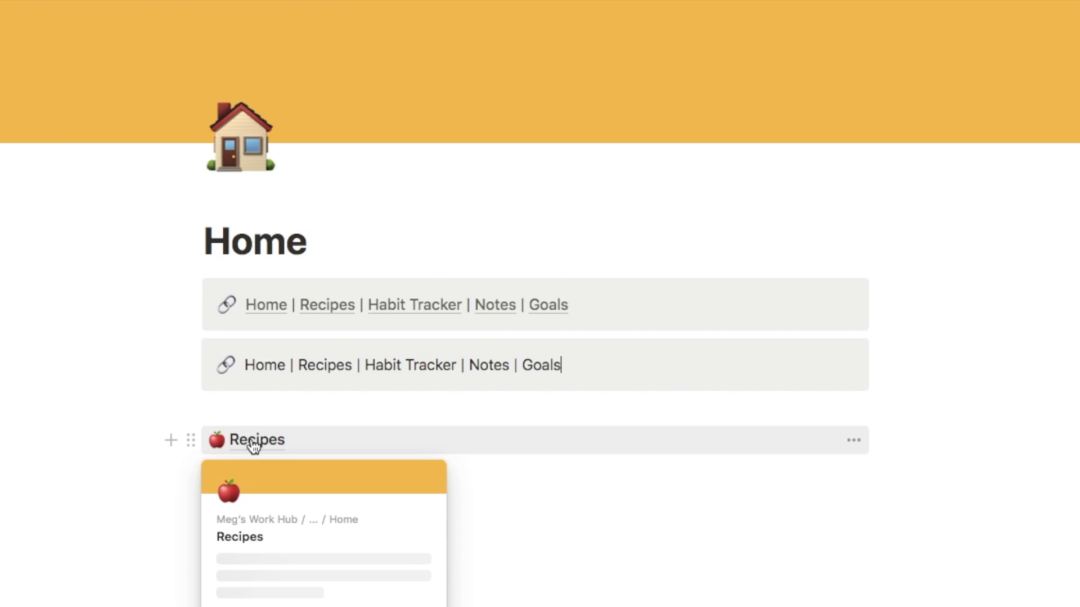
pyautogui.click(191, 442)
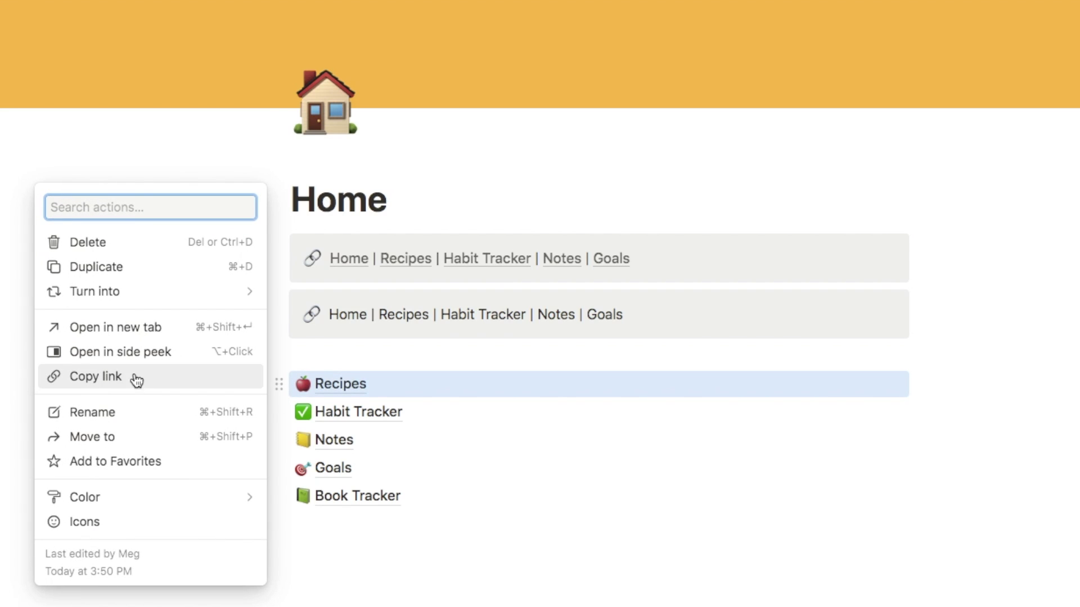
pyautogui.click(147, 383)
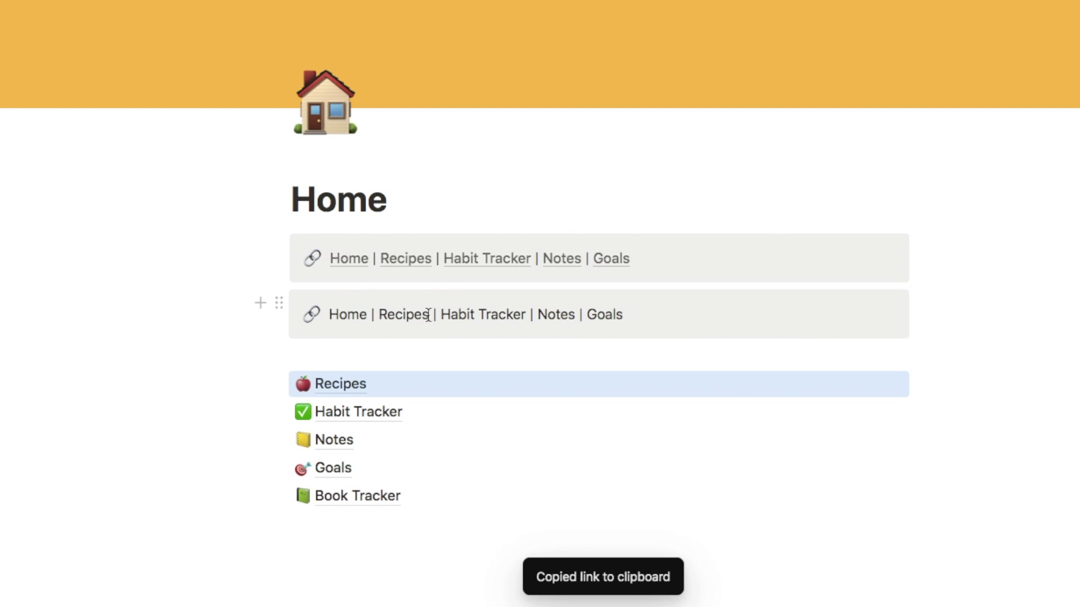
# - Link the word Recipes in the callout to the Recipes page
pyautogui.moveTo(424, 315); pyautogui.dragTo(378, 315)
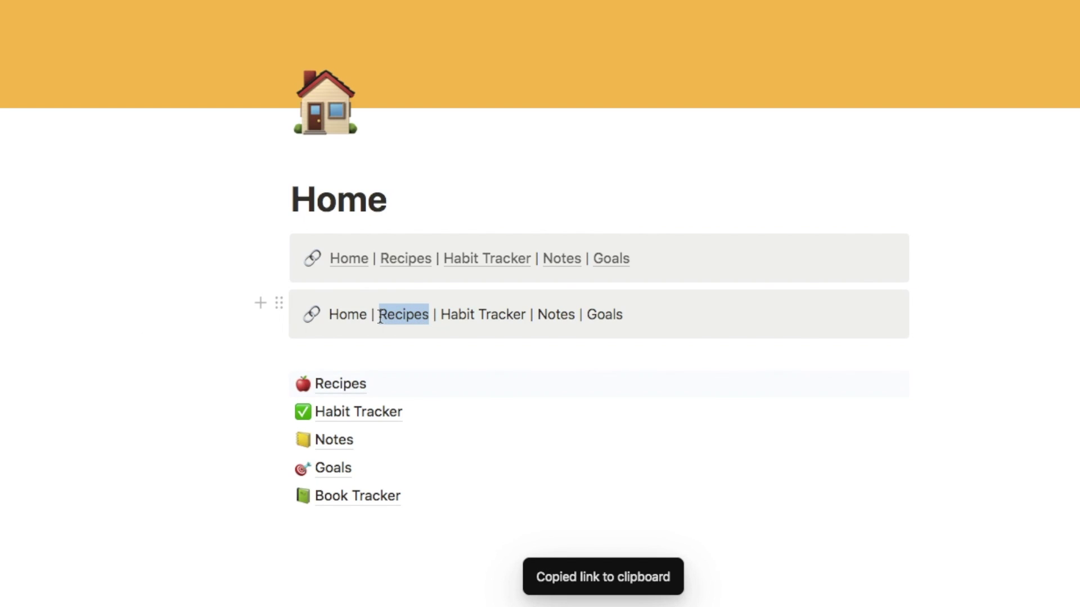
pyautogui.click(505, 281)
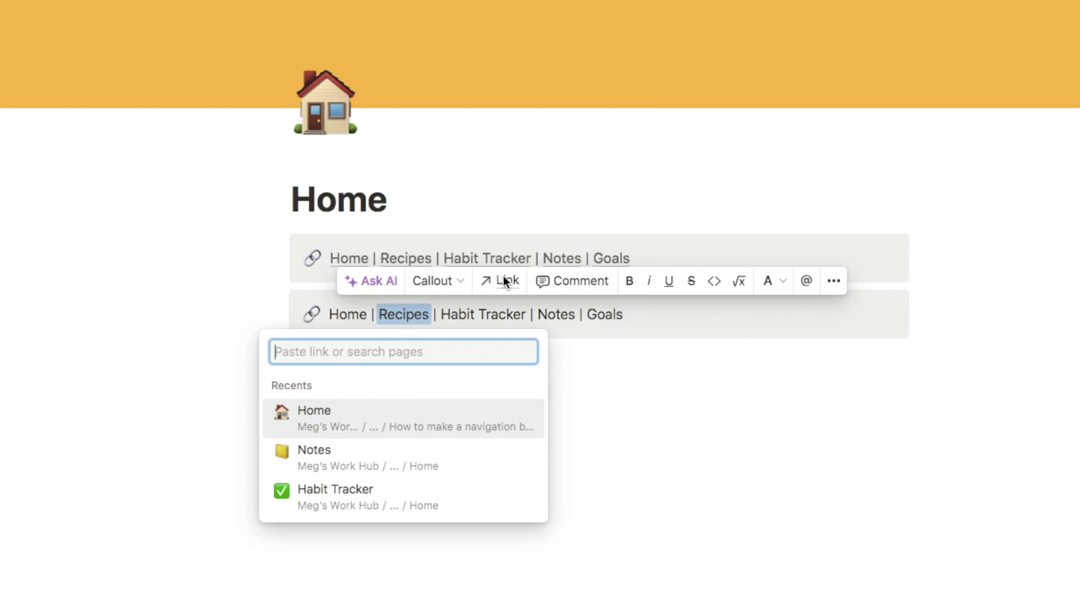
pyautogui.press('super+v')
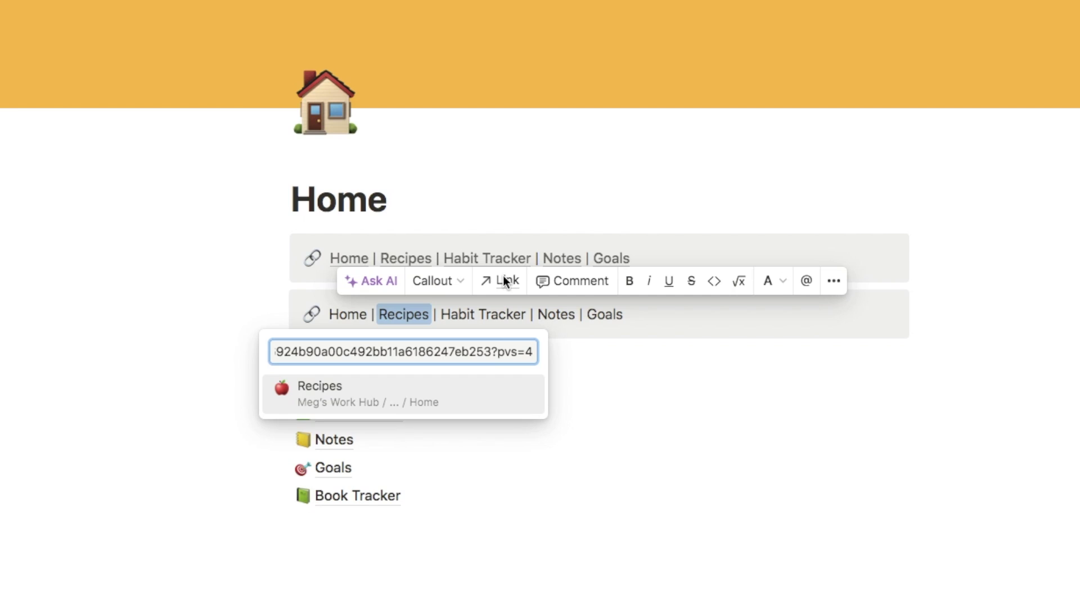
pyautogui.click(361, 400)
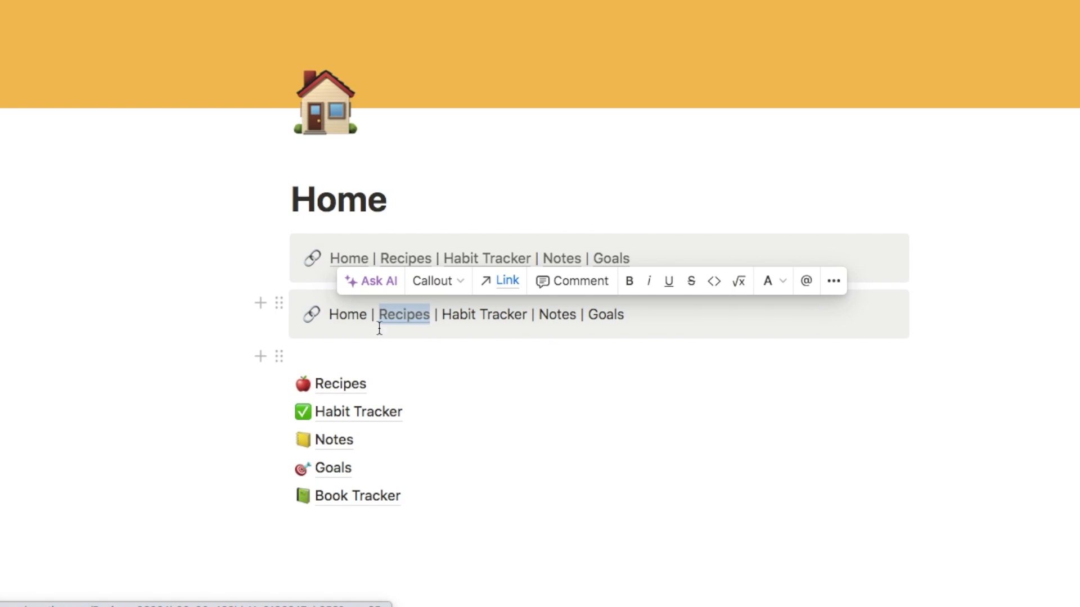
pyautogui.press('Down')
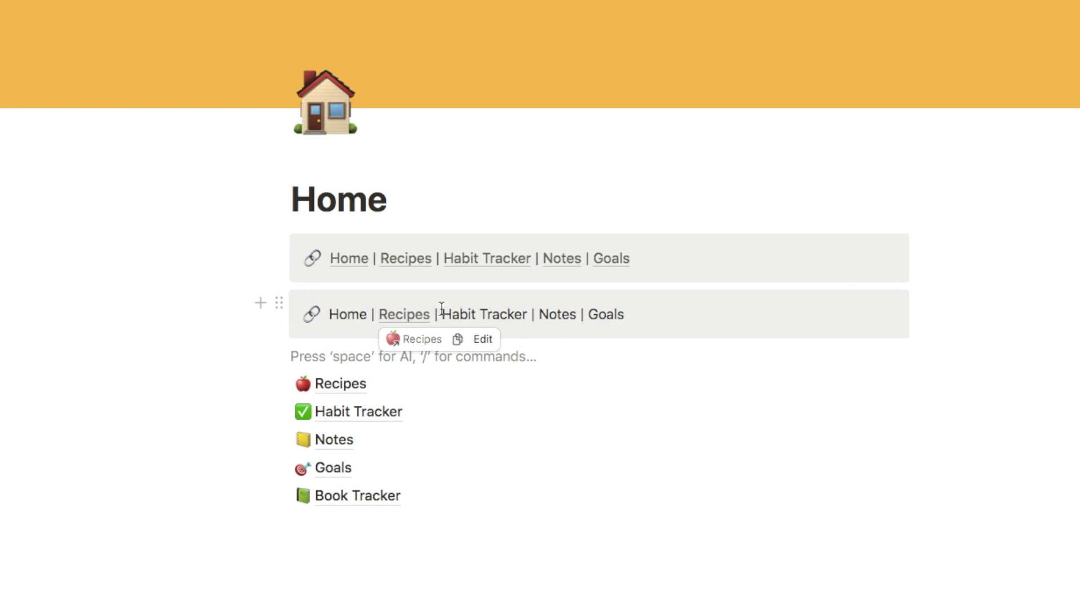
# - Copy the Habit Tracker page link and paste it onto Habit Tracker in the callout
pyautogui.click(279, 412)
pyautogui.click(116, 401)
pyautogui.moveTo(527, 315); pyautogui.dragTo(446, 315)
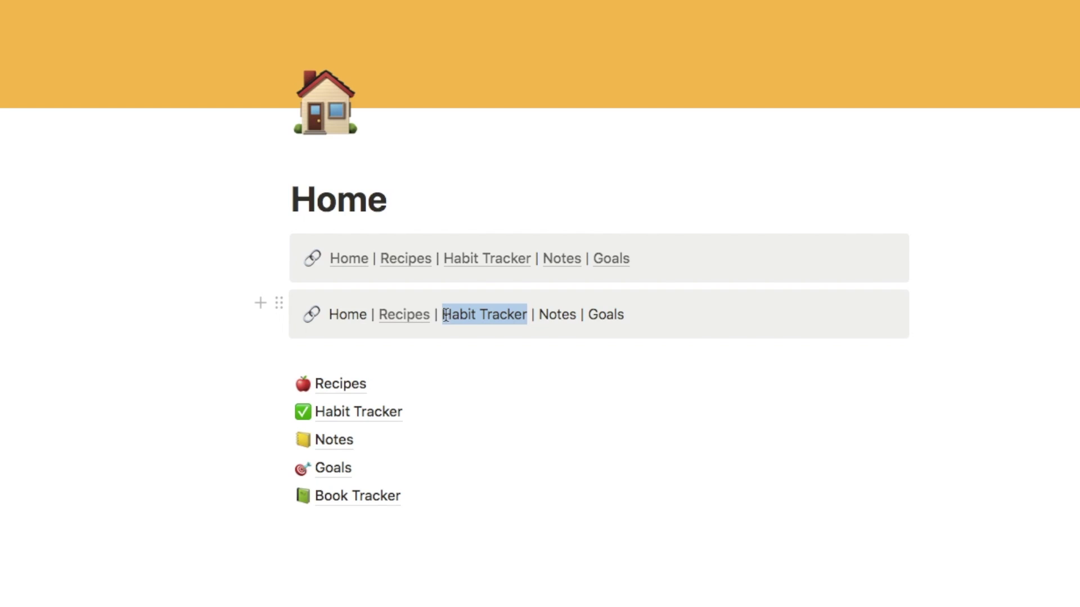
pyautogui.press('super+v')
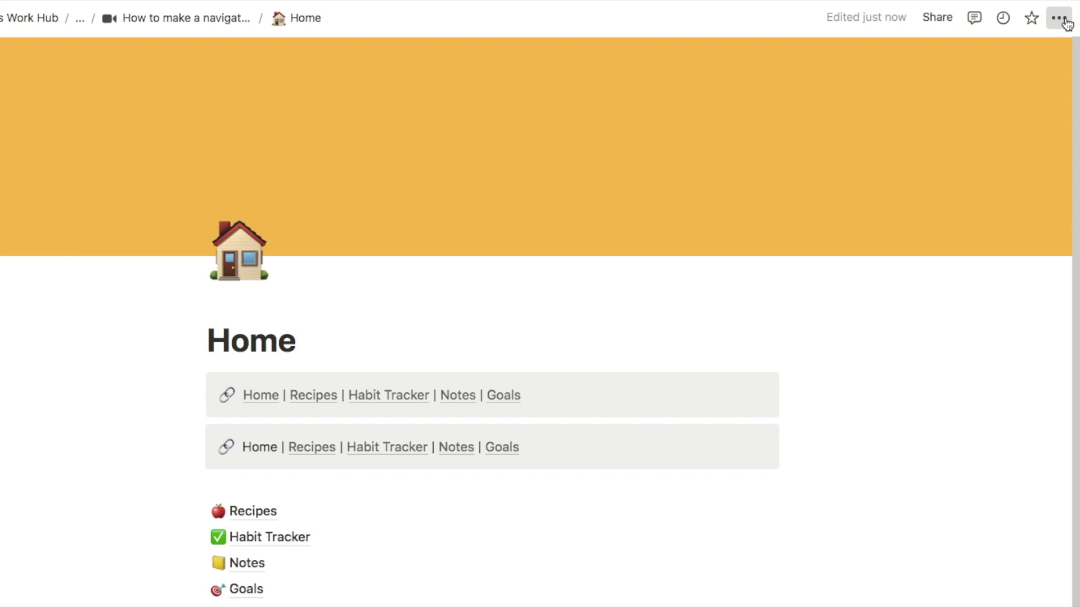
# - Link Home in the callout to the Home page, then follow the Recipes link
pyautogui.click(1060, 19)
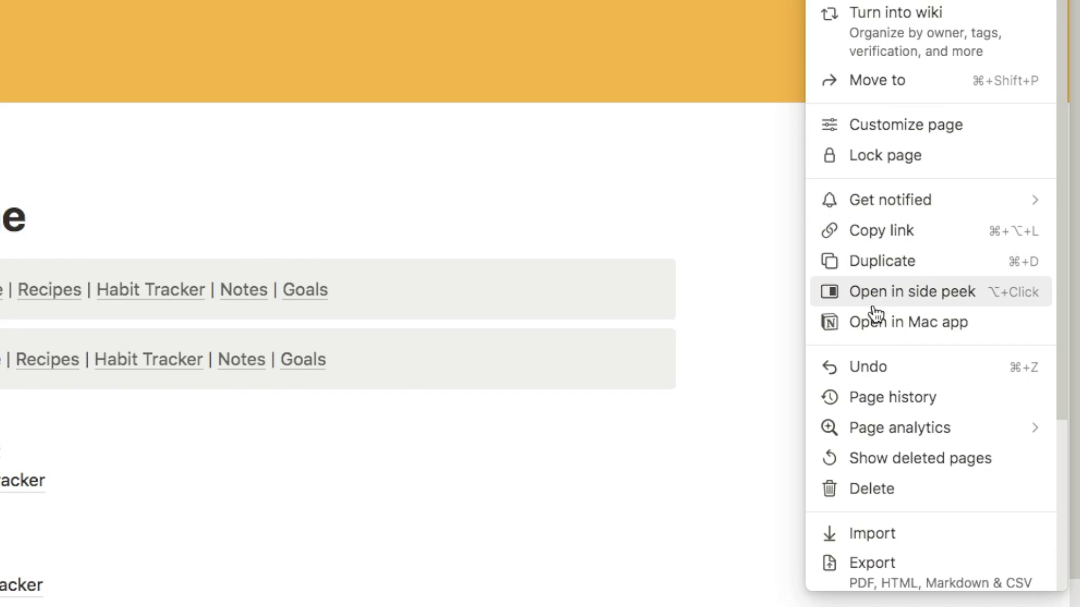
pyautogui.click(894, 236)
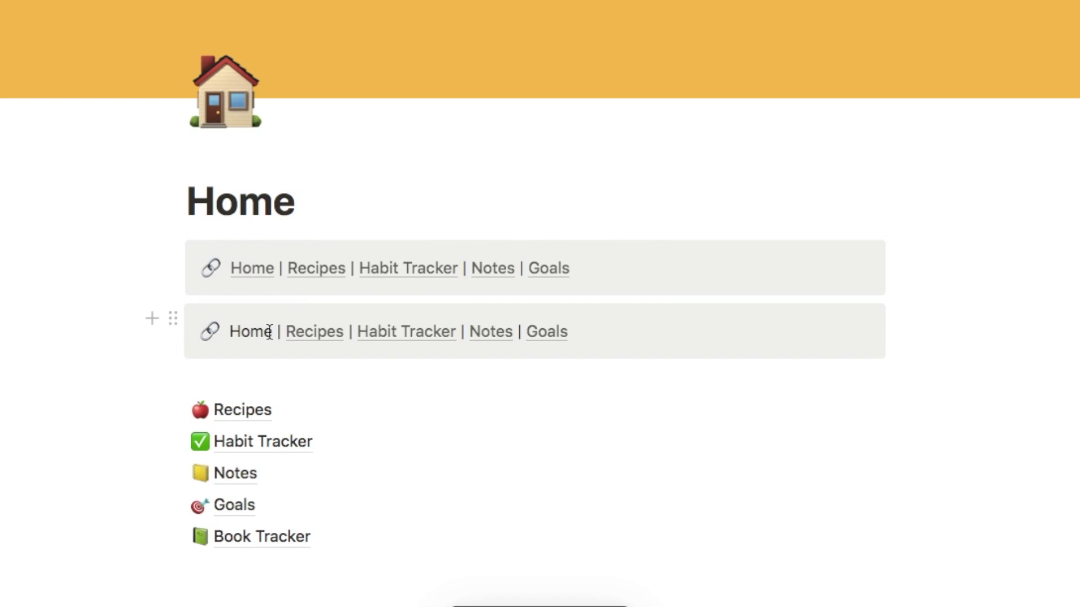
pyautogui.doubleClick(270, 331)
pyautogui.press('super+v')
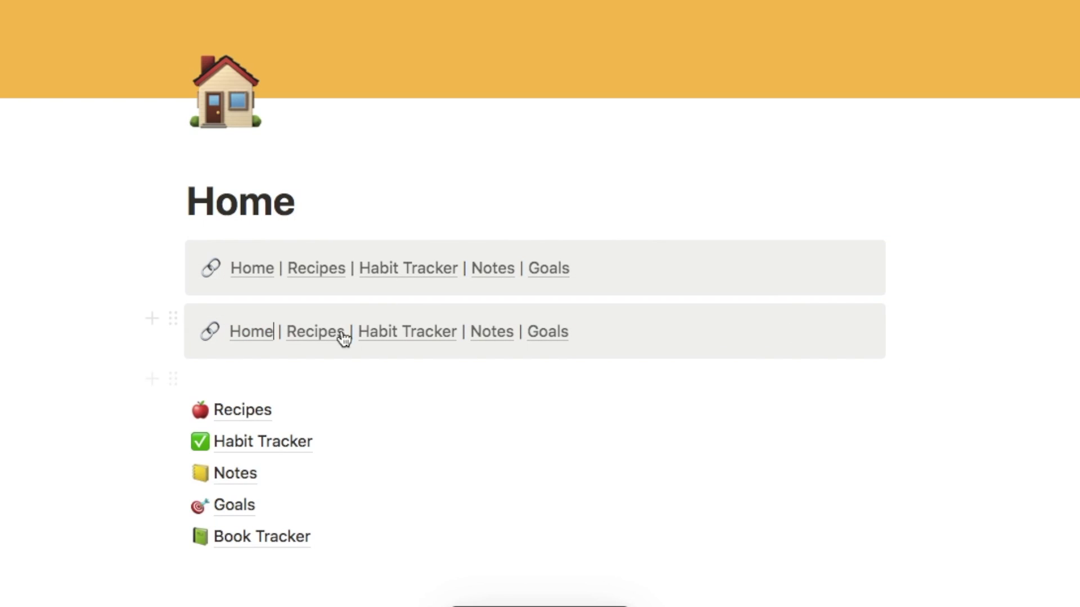
pyautogui.click(311, 335)
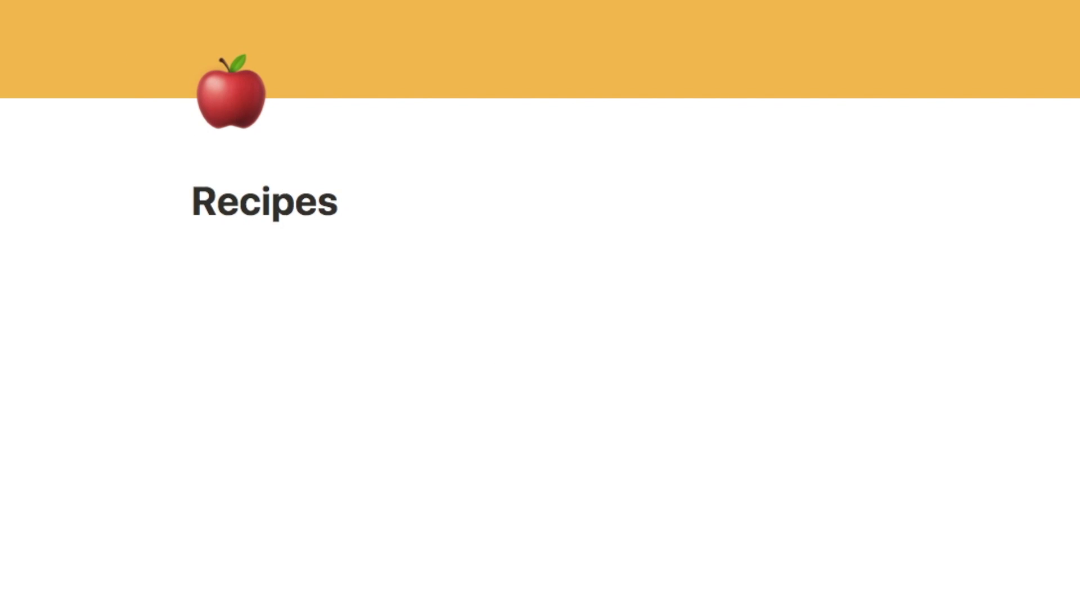
# - Return from the Recipes page to the Home page with Cmd+[
pyautogui.press('super+bracketleft')
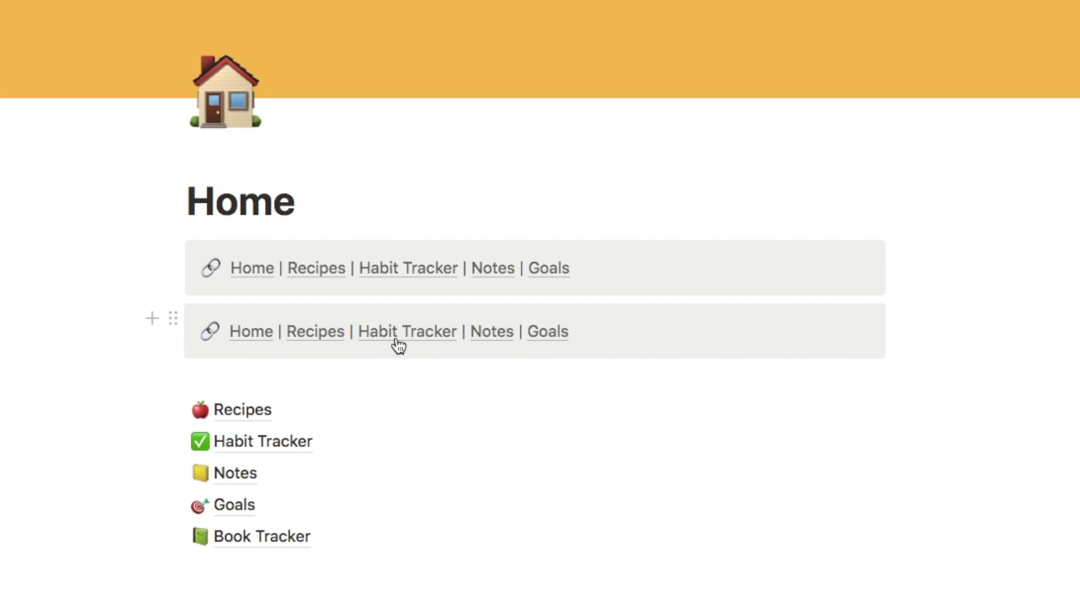
pyautogui.moveTo(398, 344)
# - Turn the second navigation callout into a synced block
pyautogui.click(175, 319)
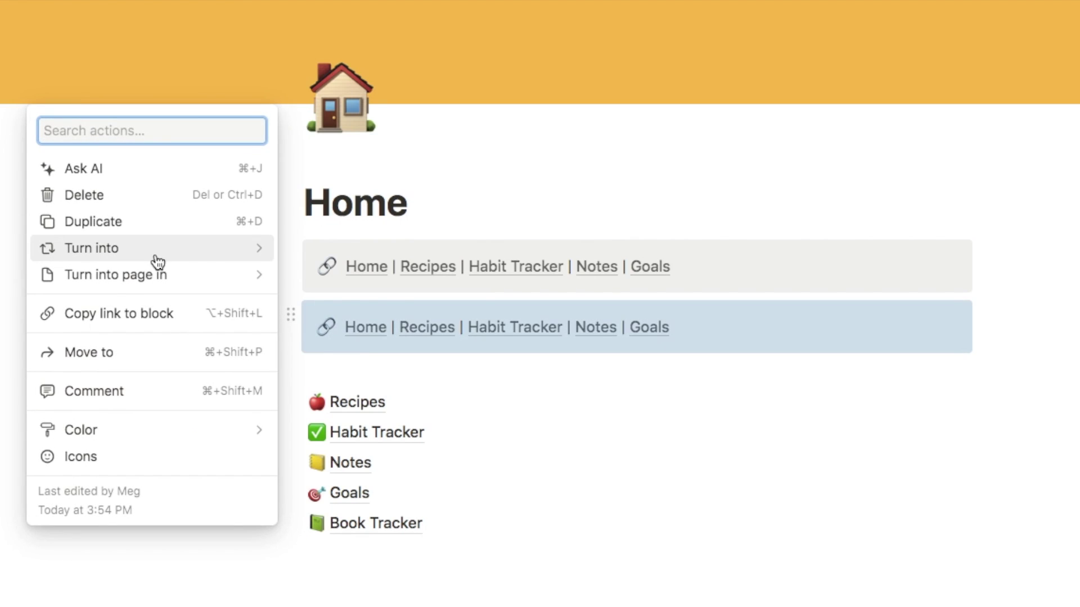
pyautogui.moveTo(135, 251)
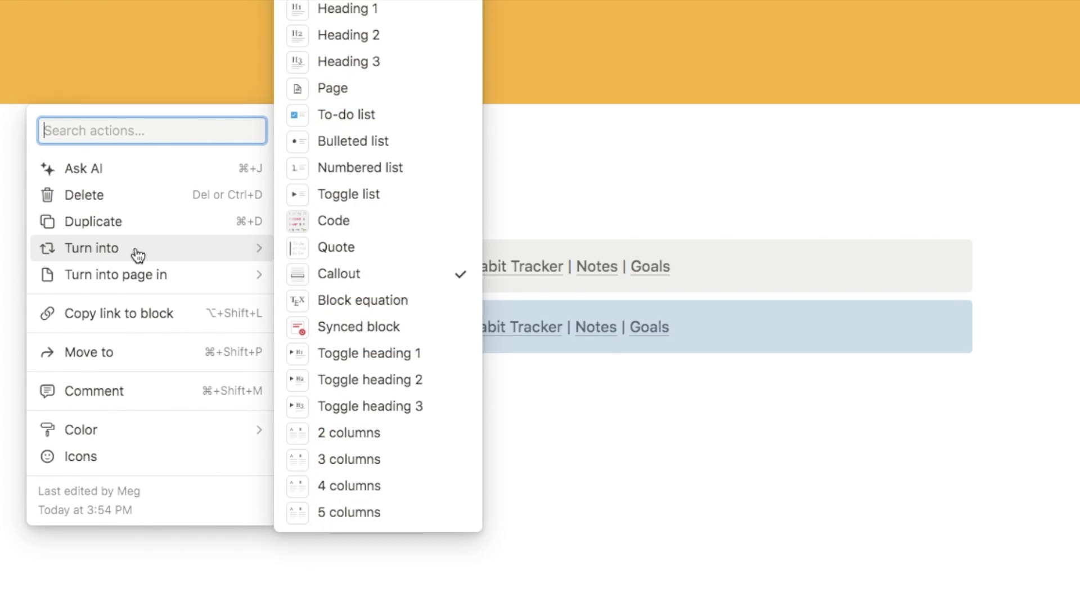
pyautogui.click(360, 327)
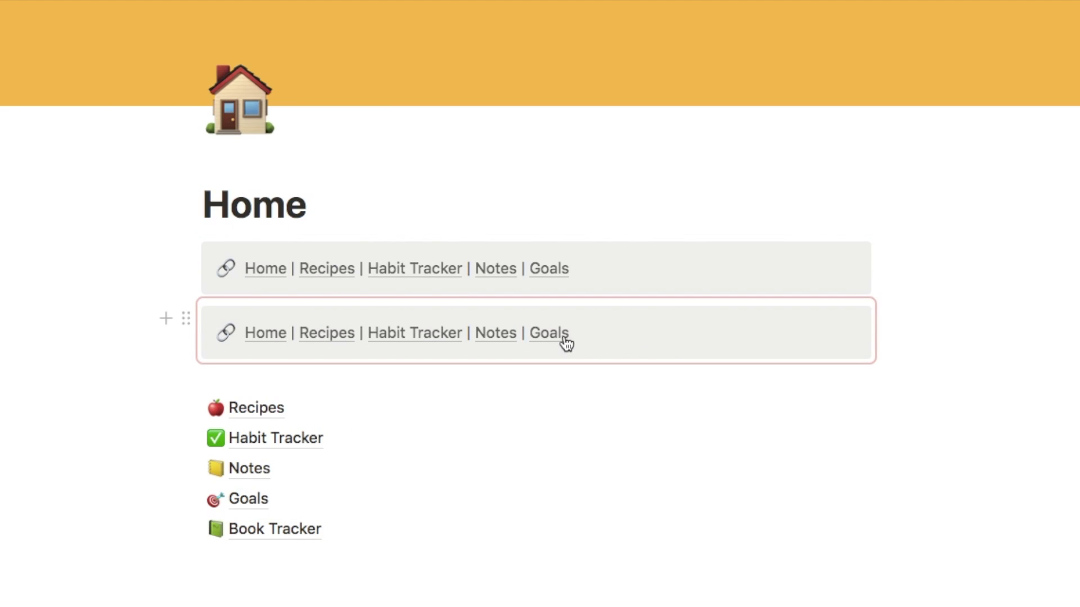
pyautogui.moveTo(287, 341)
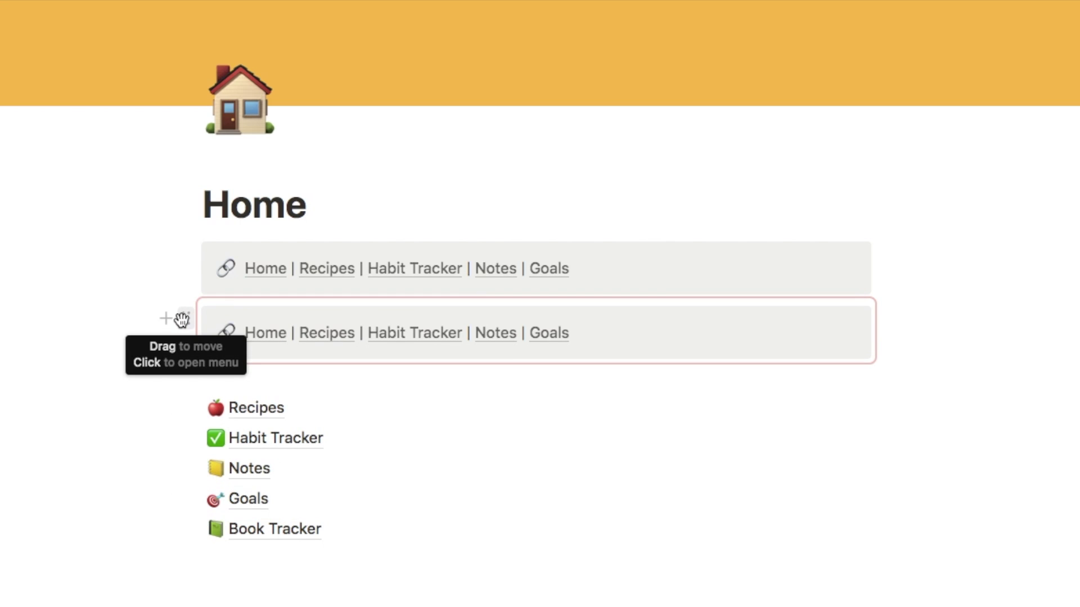
# - Copy the synced block with Copy and sync
pyautogui.click(186, 319)
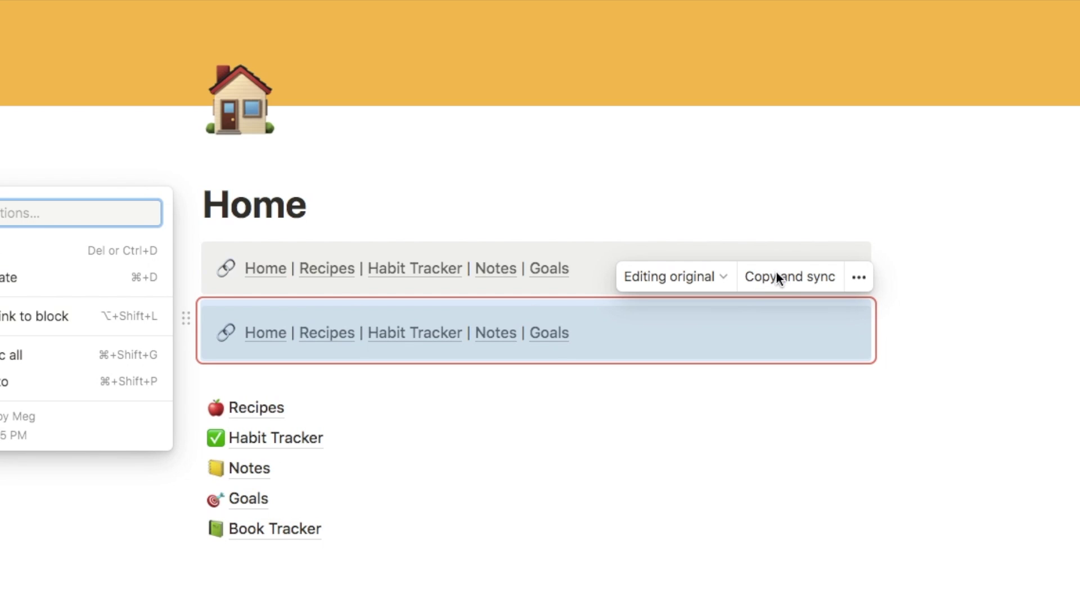
pyautogui.click(774, 284)
pyautogui.click(775, 280)
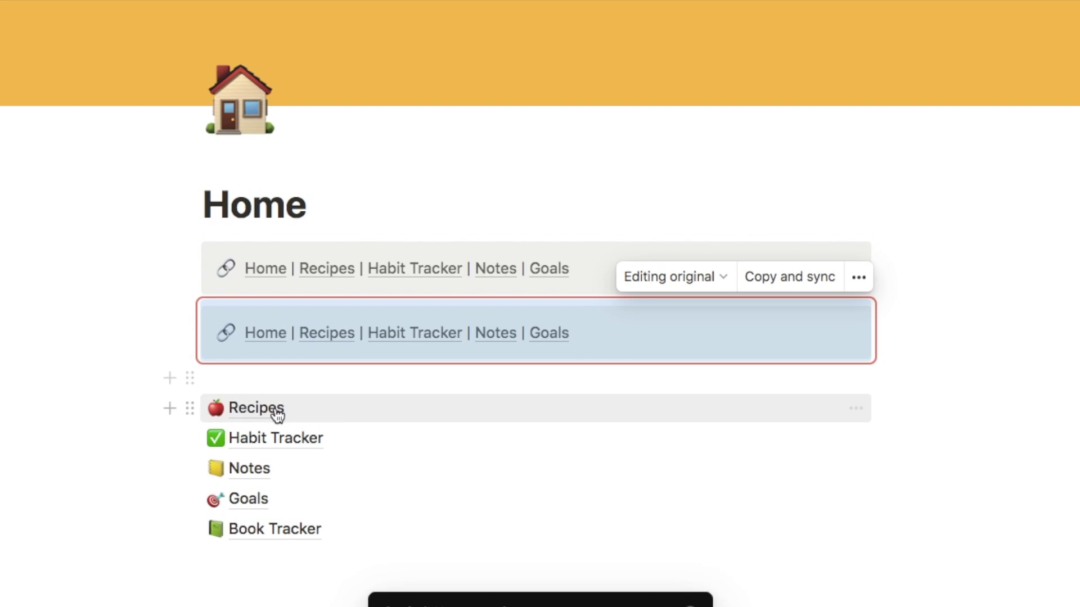
# - Paste the synced navigation block onto the Recipes page
pyautogui.click(261, 413)
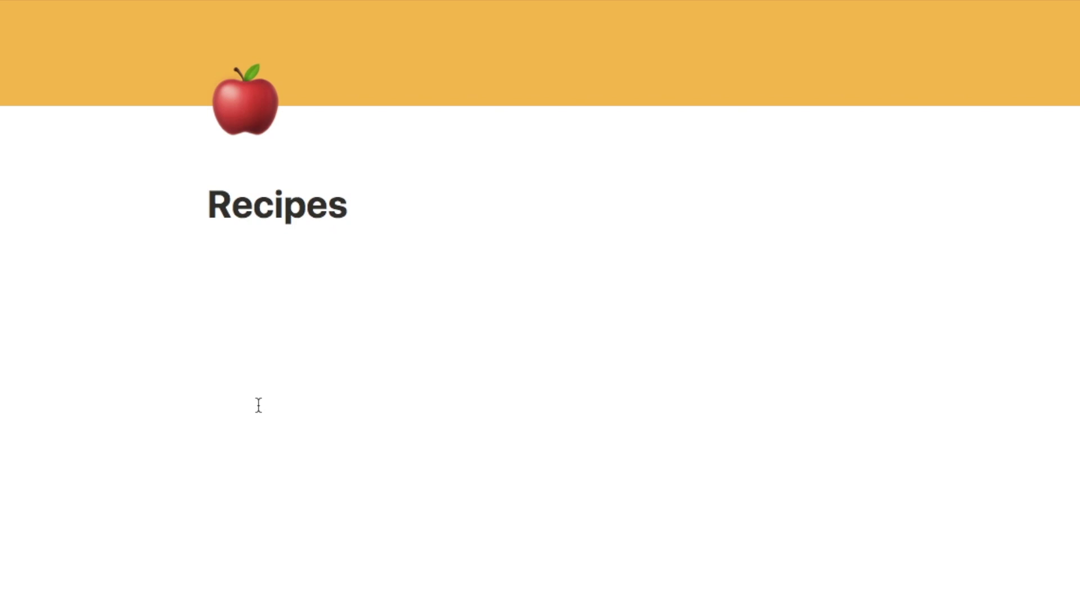
pyautogui.press('super+v')
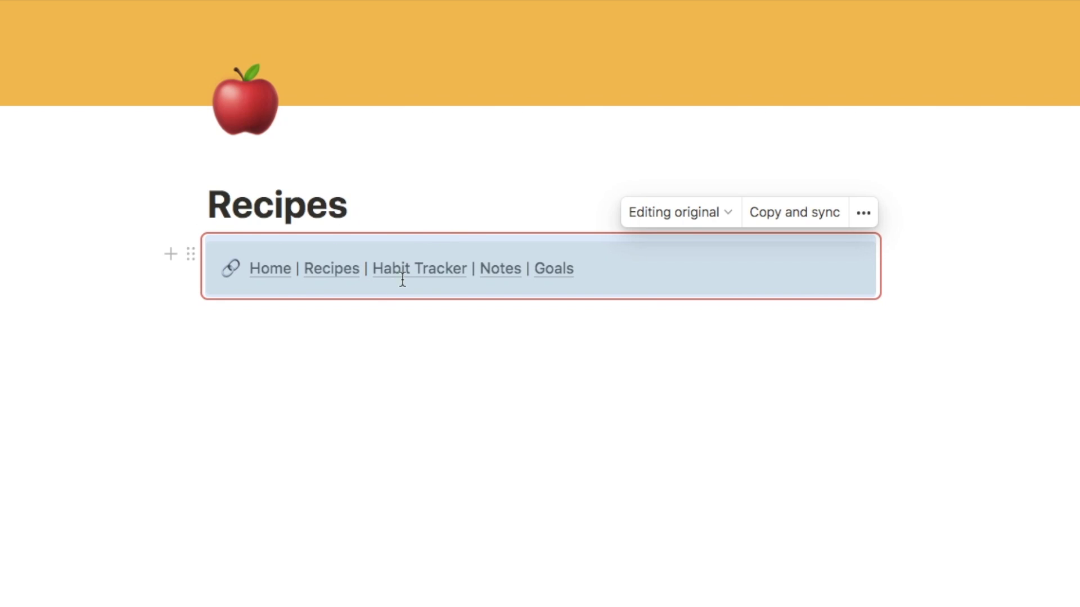
pyautogui.click(462, 361)
# - Add 'Book Tracker' after Goals in the synced links, then go to Home
pyautogui.click(602, 270)
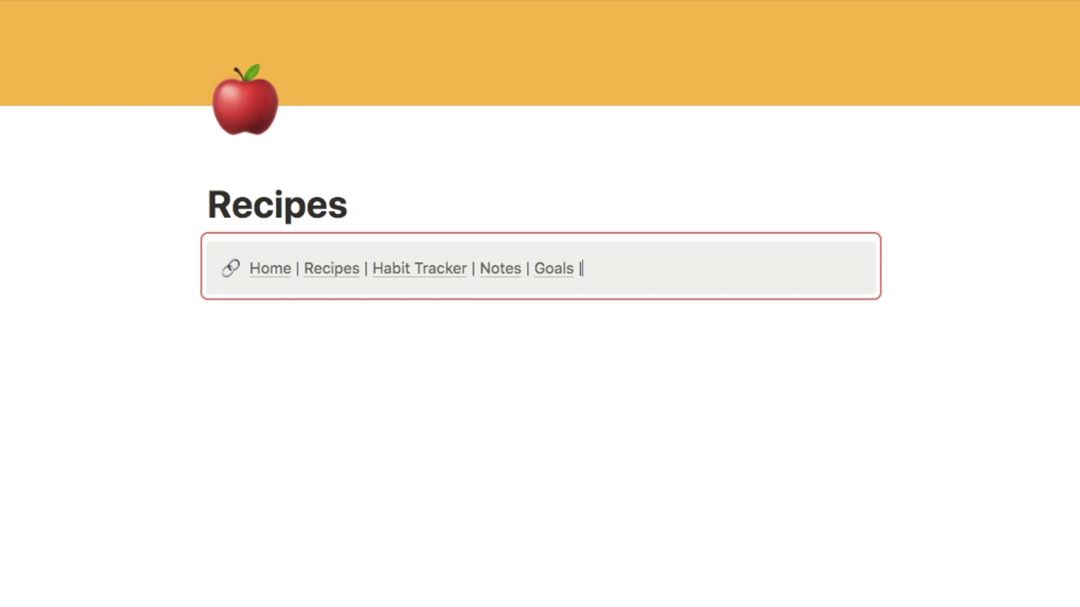
pyautogui.write('Book Tracker')
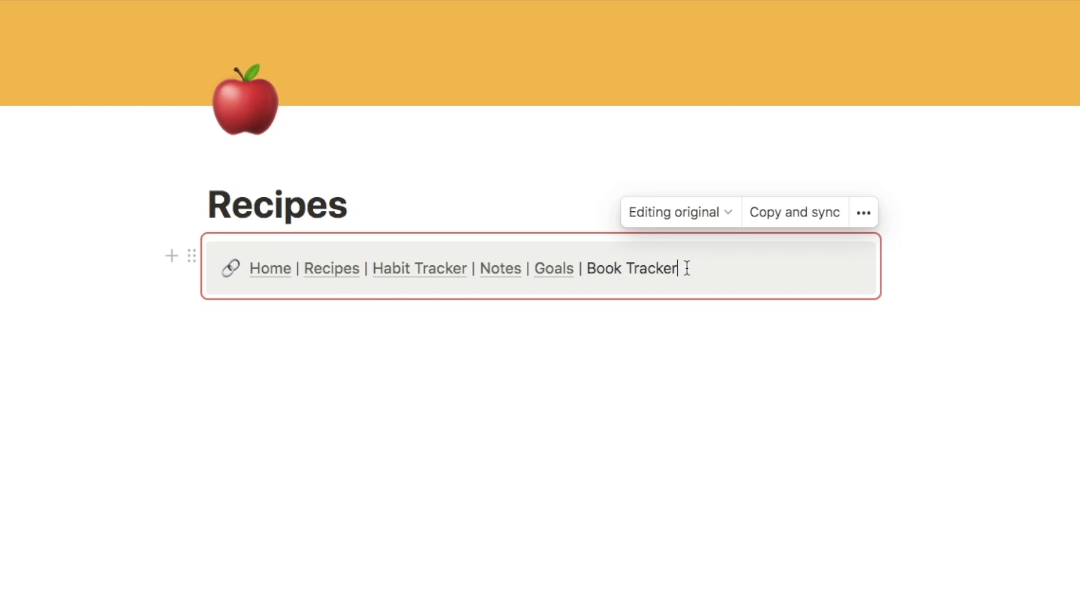
pyautogui.moveTo(271, 274)
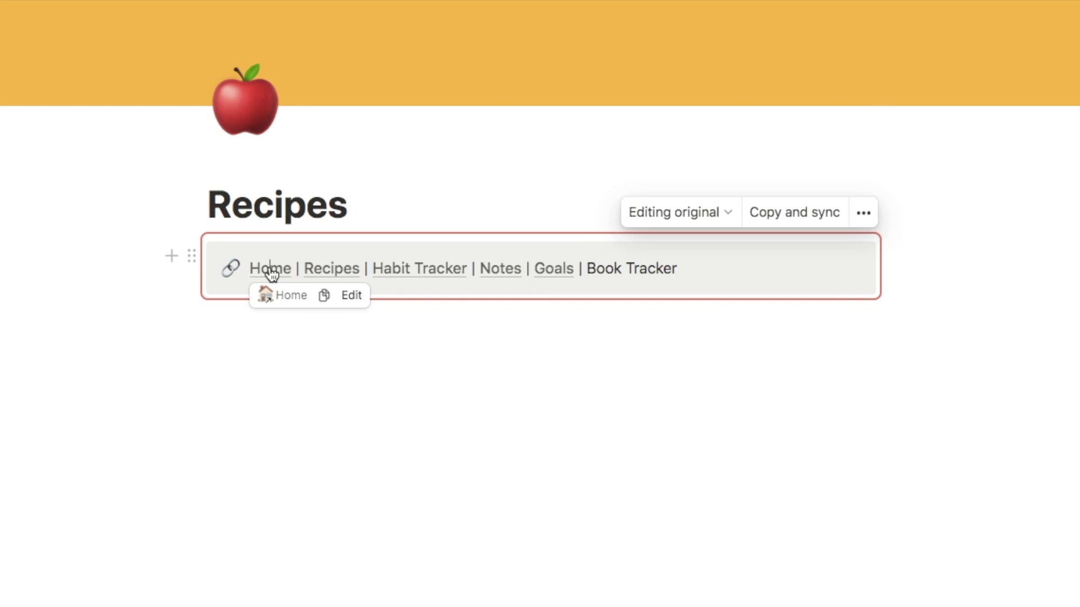
pyautogui.click(272, 274)
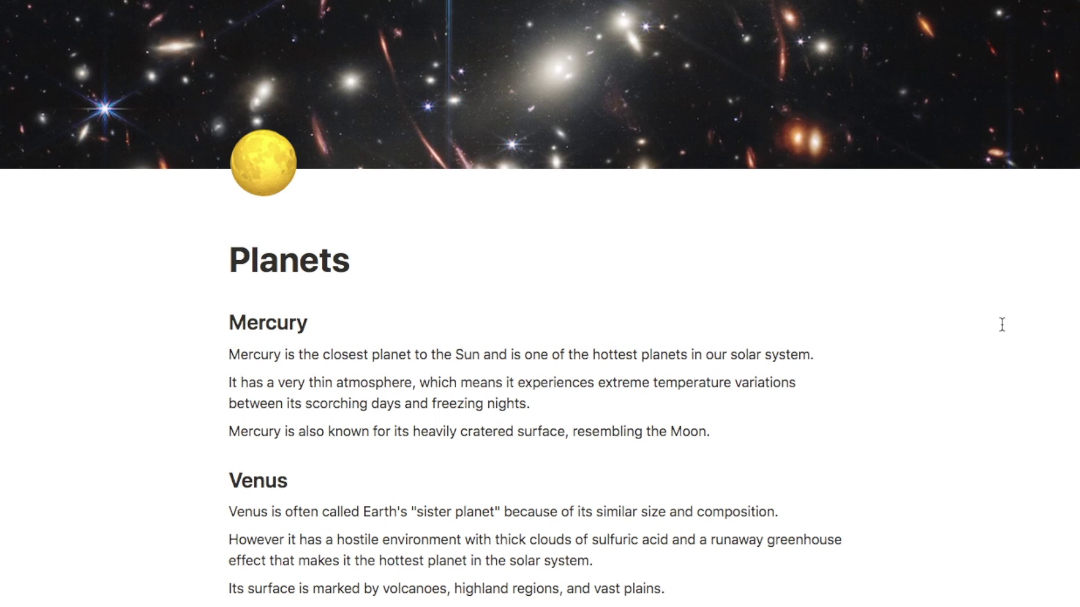
# - Scroll through the Planets page's sections from Mercury to Uranus and back up
pyautogui.scroll(-8, 1001, 325)
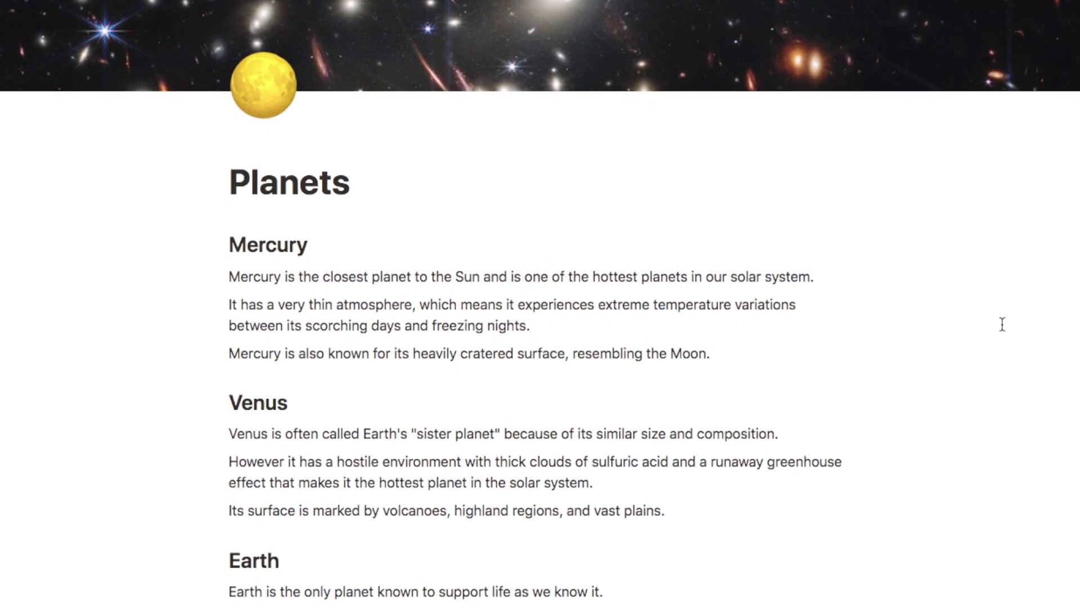
pyautogui.scroll(-7, 1001, 324)
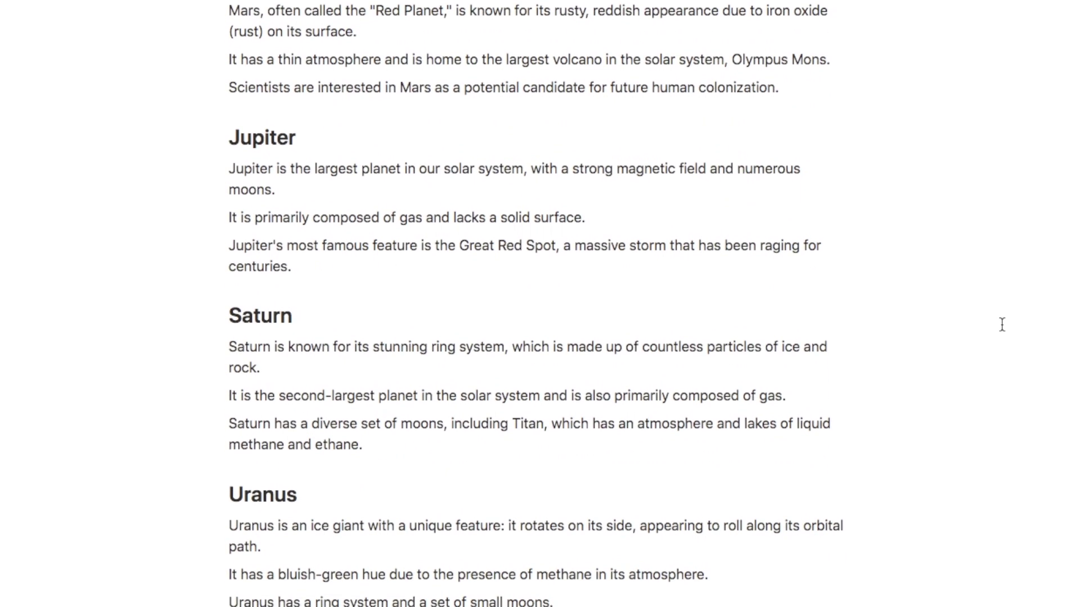
pyautogui.scroll(-1, 1001, 325)
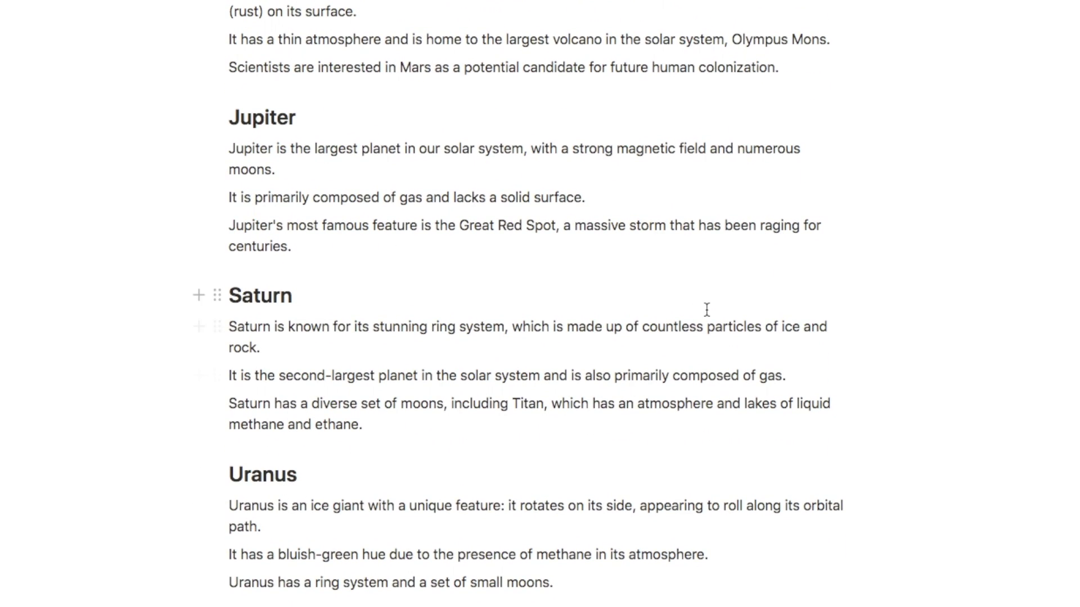
pyautogui.scroll(-2, 706, 310)
pyautogui.scroll(10, 707, 309)
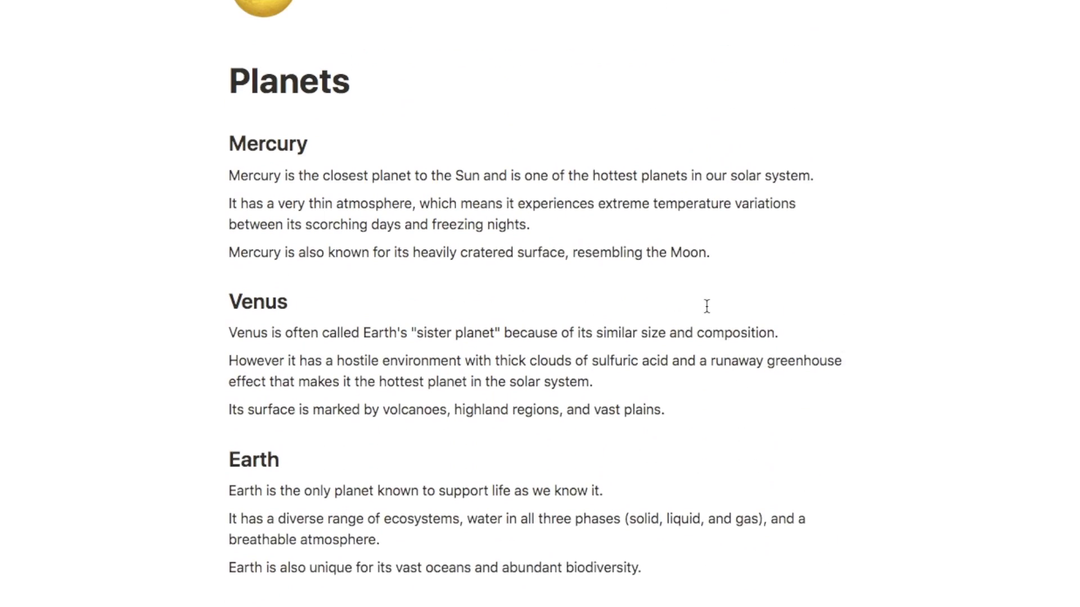
pyautogui.scroll(5, 707, 306)
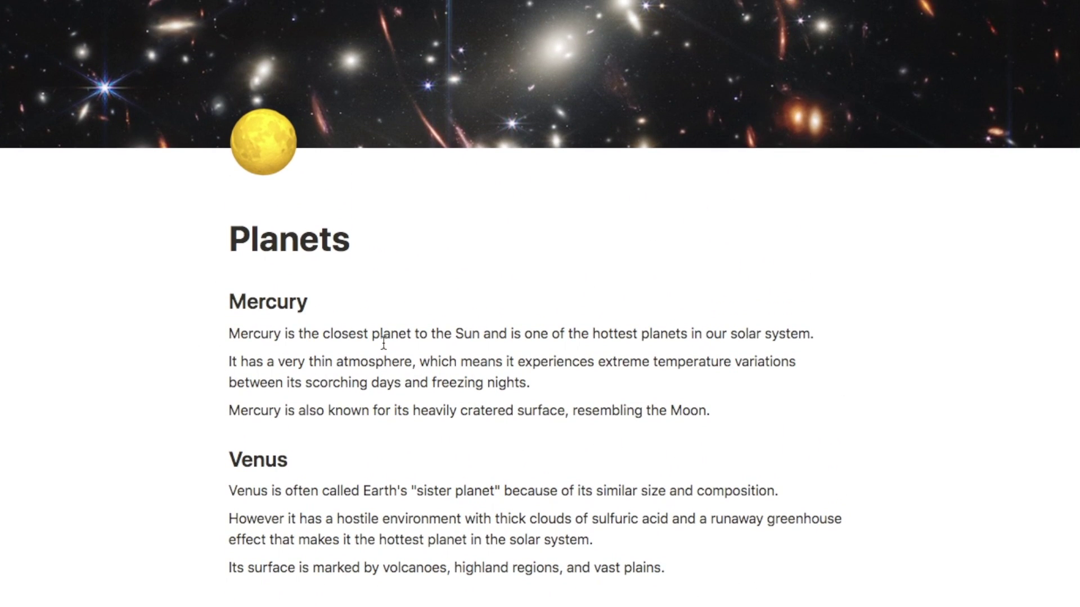
pyautogui.scroll(-1, 384, 342)
pyautogui.scroll(-6, 383, 343)
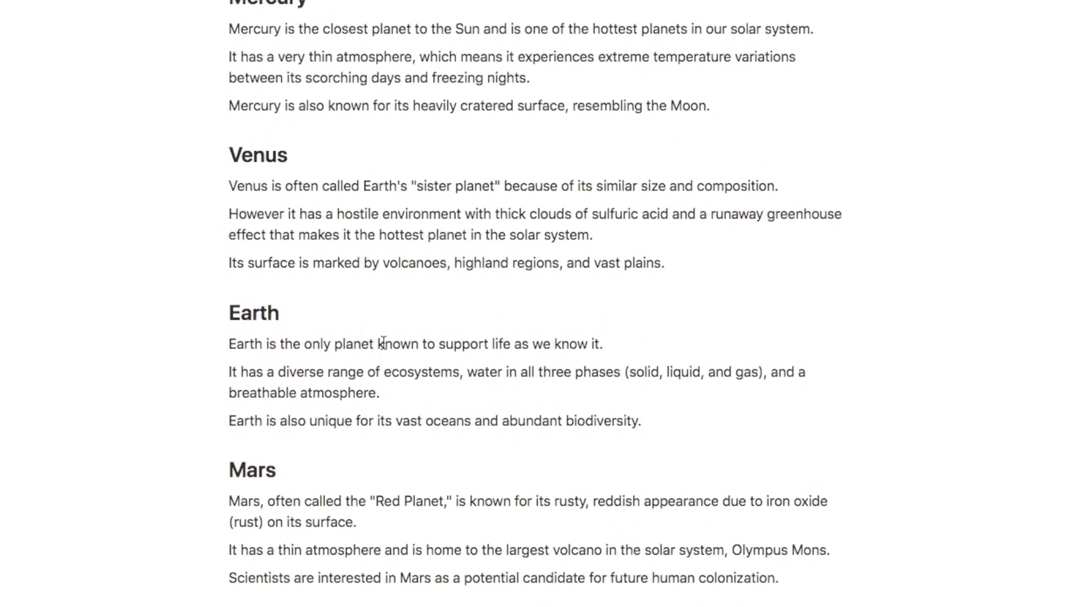
pyautogui.scroll(8, 495, 385)
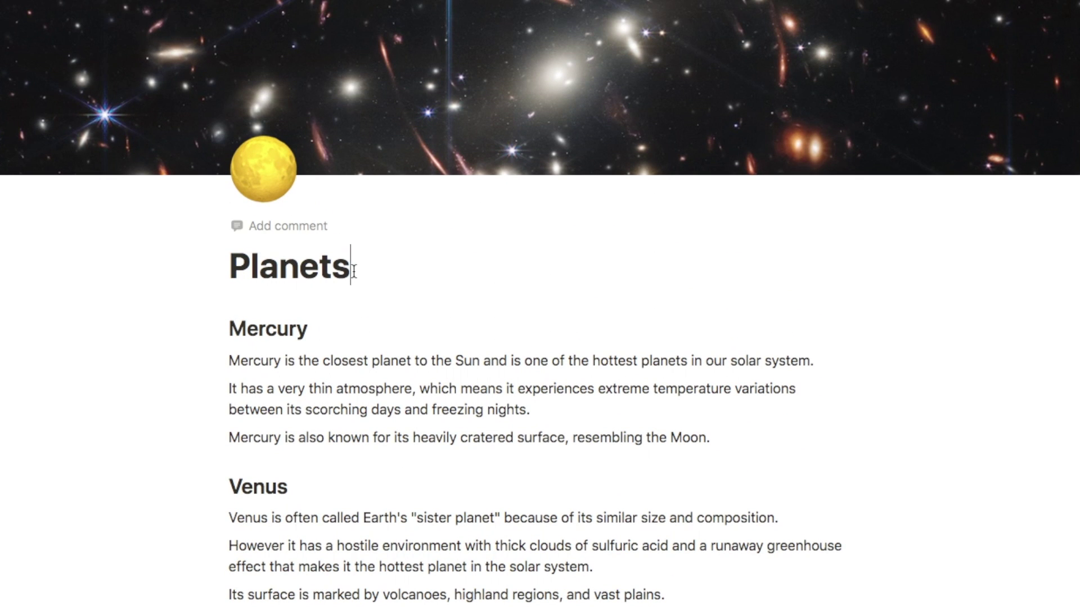
# - Insert a Table of contents block under the Planets title
pyautogui.press('Return')
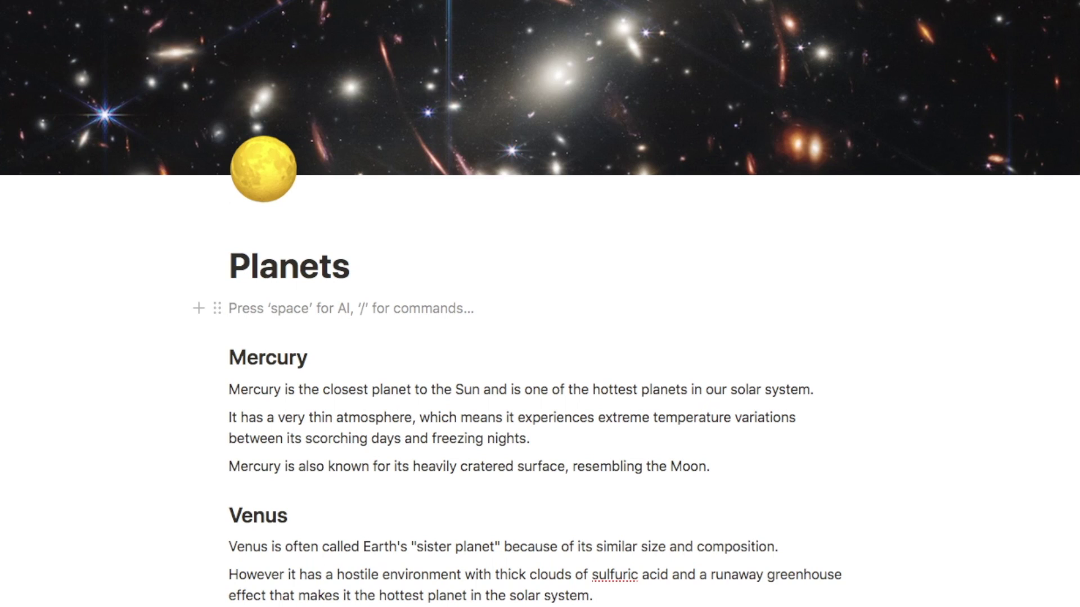
pyautogui.write('/table')
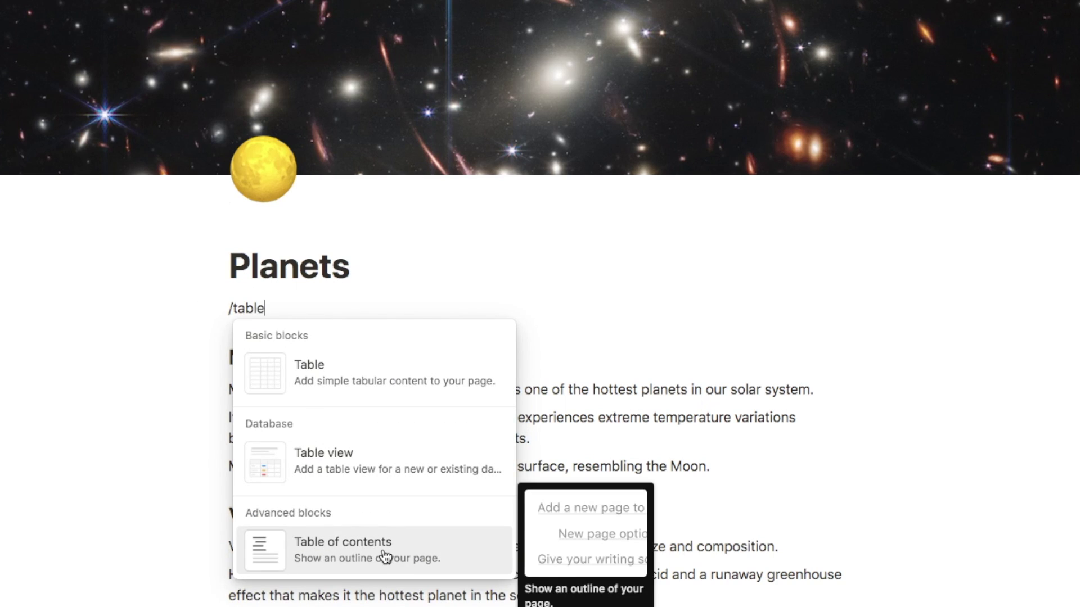
pyautogui.click(343, 556)
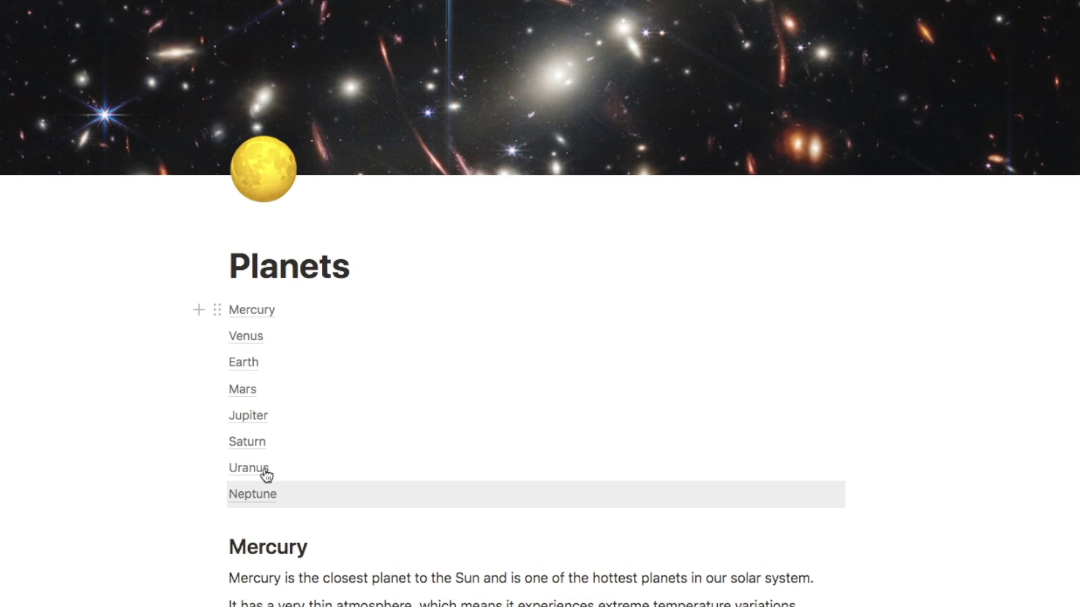
pyautogui.click(256, 515)
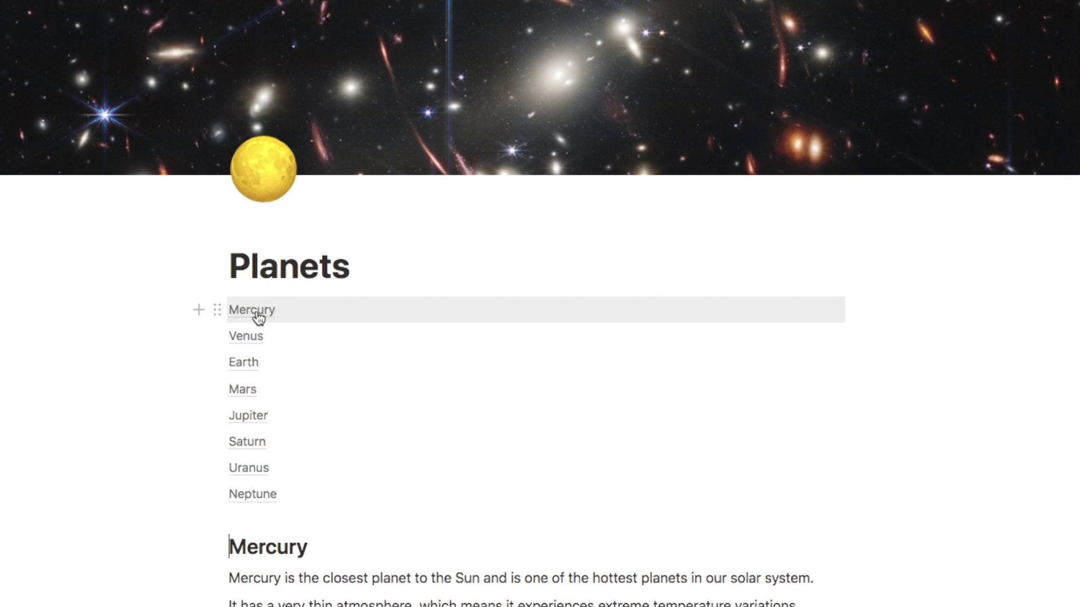
# - Jump to the Uranus section using the table of contents
pyautogui.scroll(-2, 258, 318)
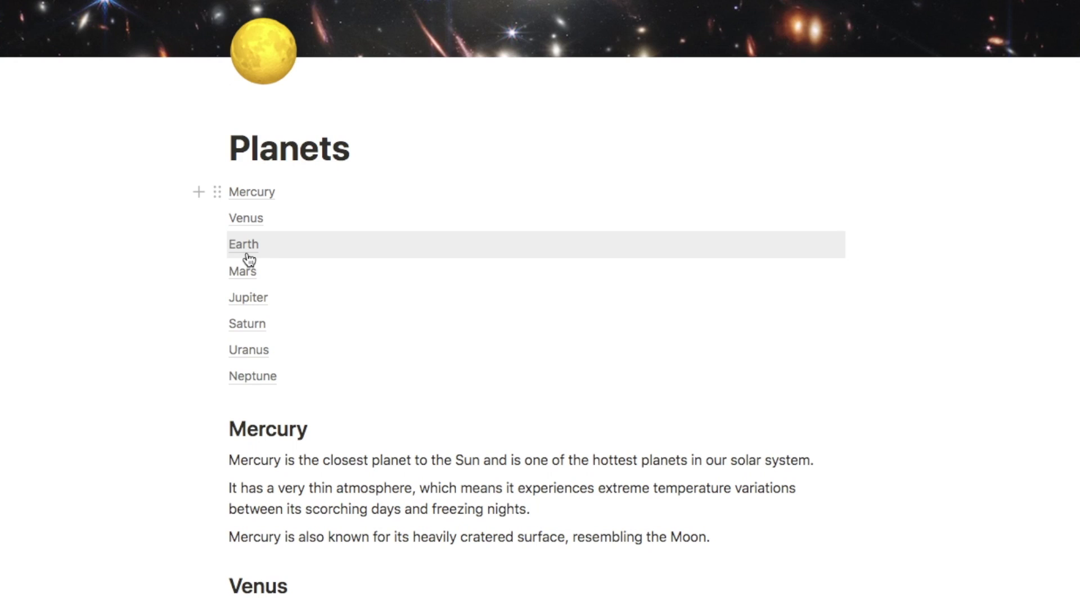
pyautogui.click(248, 351)
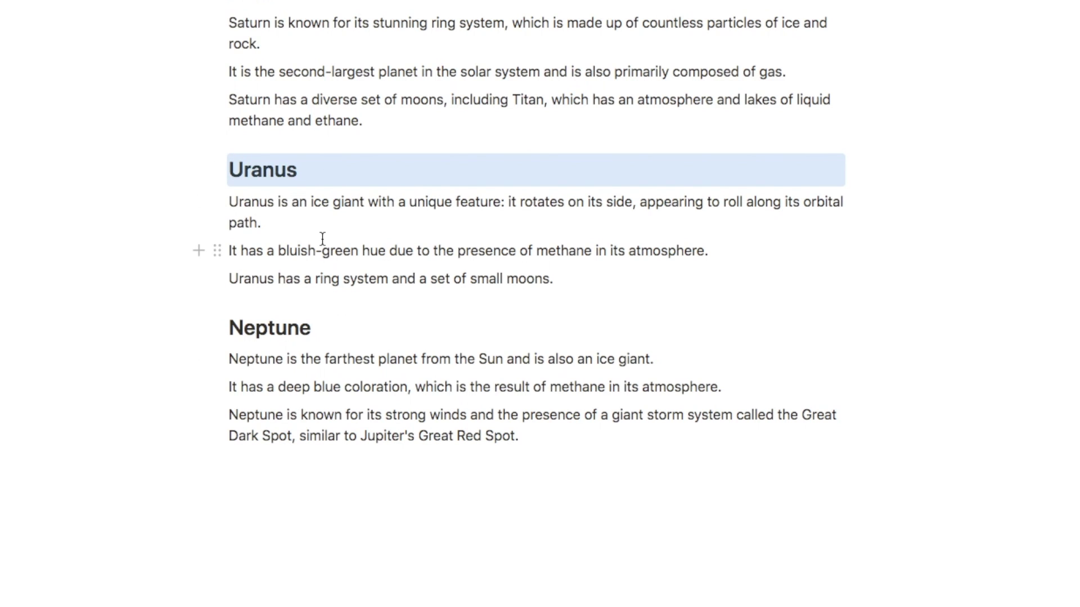
pyautogui.scroll(1, 322, 238)
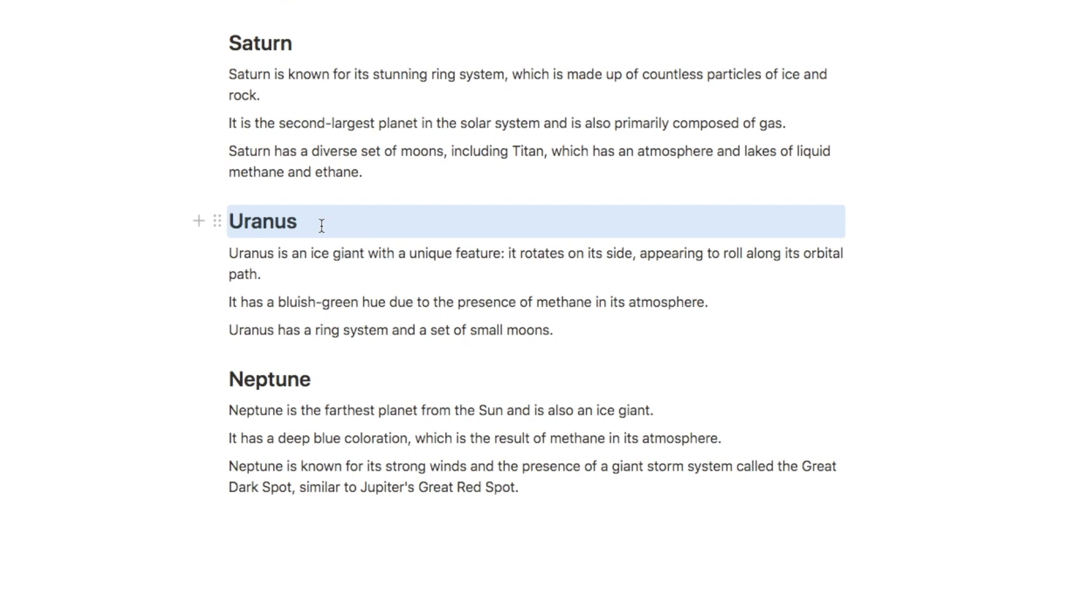
pyautogui.scroll(5, 506, 365)
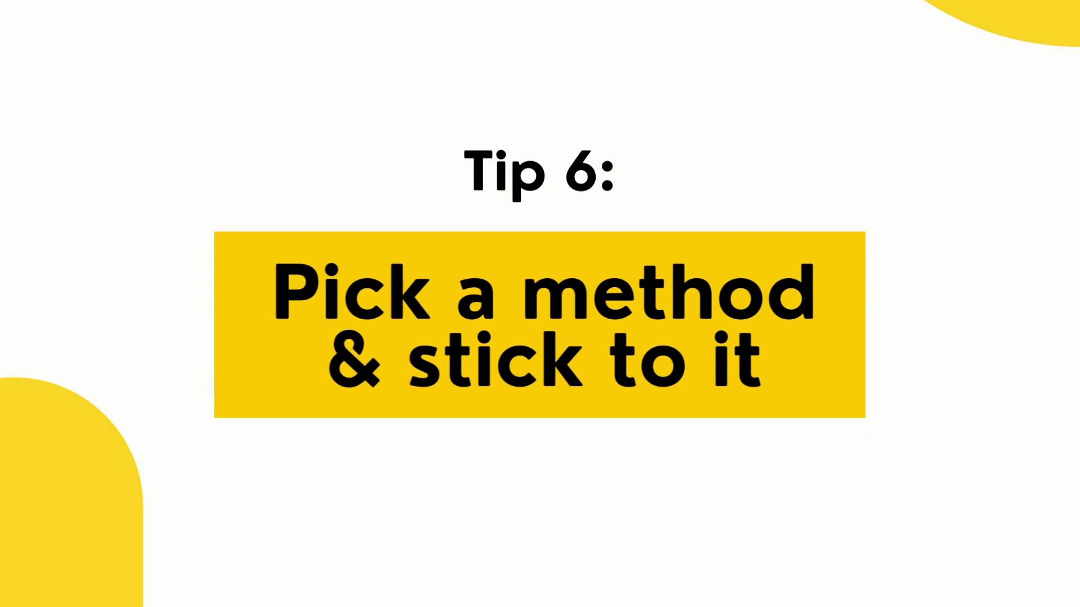
# - Set Plan content's Due to tomorrow, Priority to High, Project to Create a content calendar
pyautogui.click(590, 432)
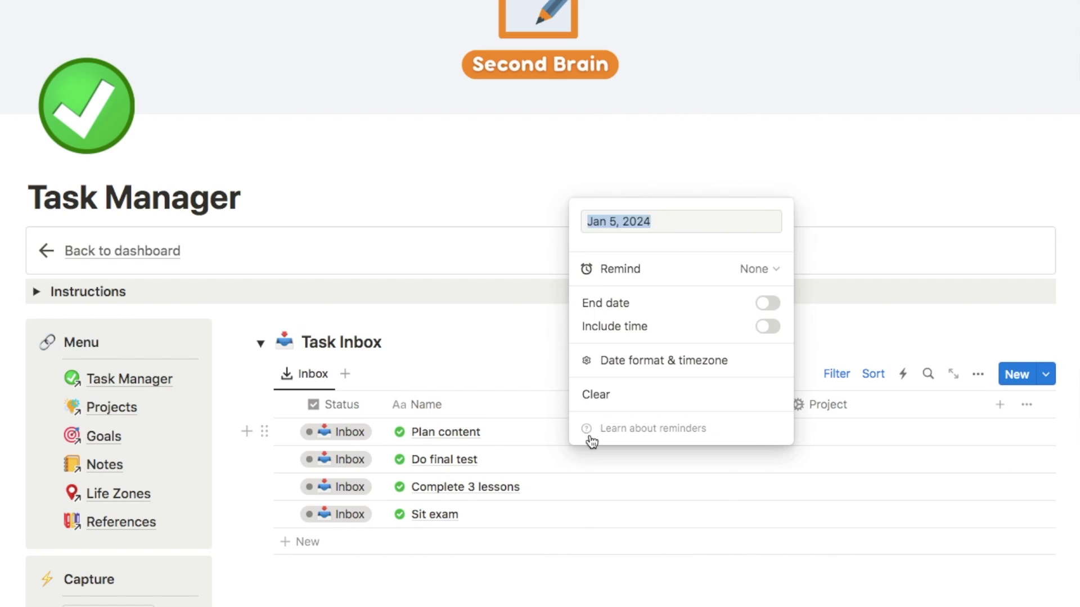
pyautogui.click(761, 96)
pyautogui.click(728, 431)
pyautogui.click(763, 532)
pyautogui.click(821, 431)
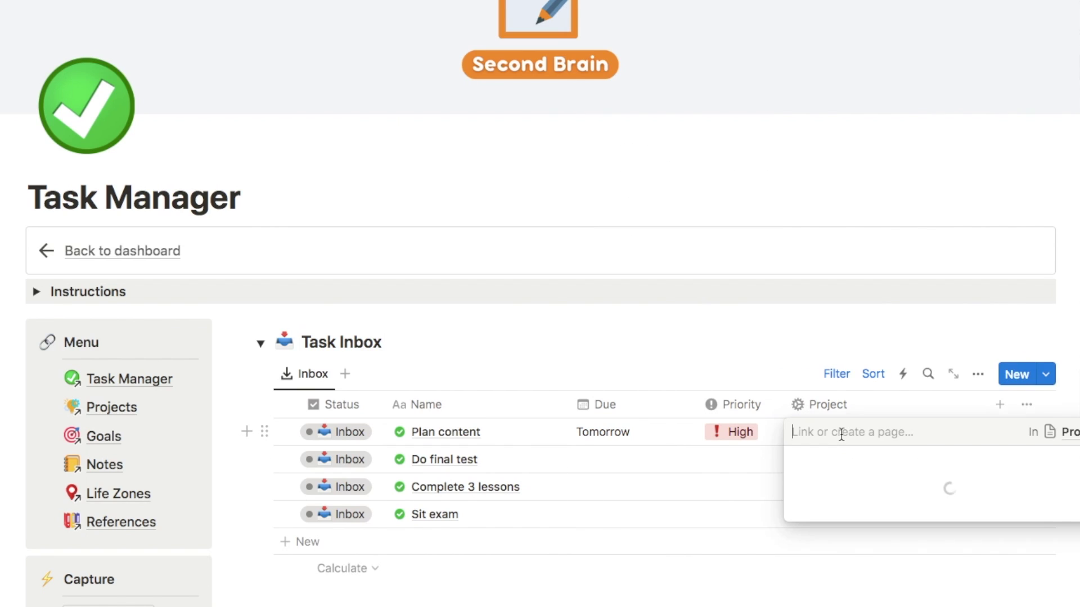
pyautogui.click(809, 344)
pyautogui.click(336, 432)
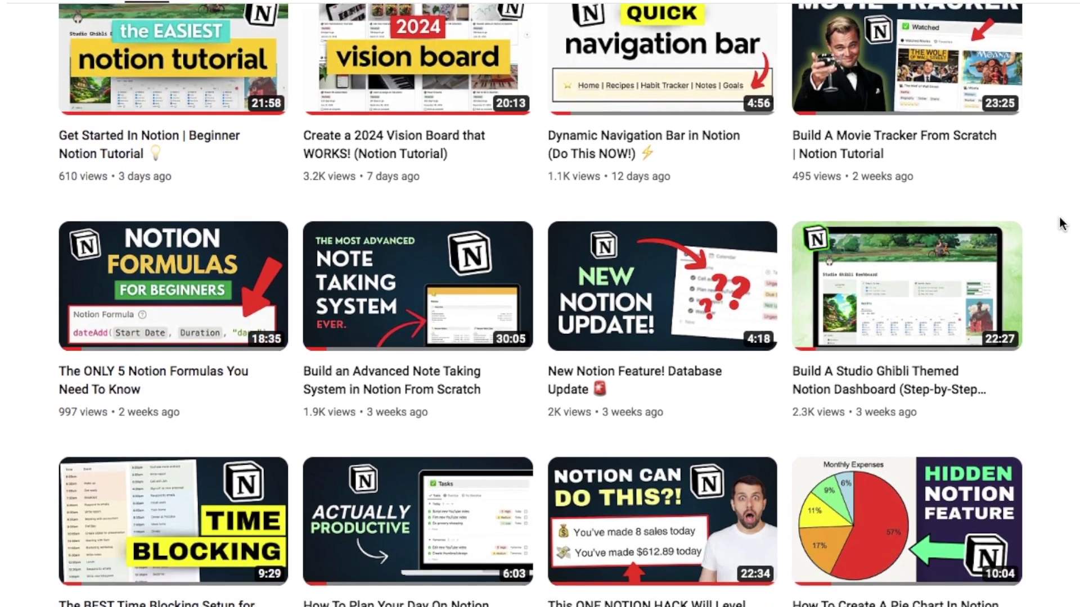
# - Scroll down the YouTube channel's grid of Notion tutorial videos
pyautogui.scroll(-5, 1061, 224)
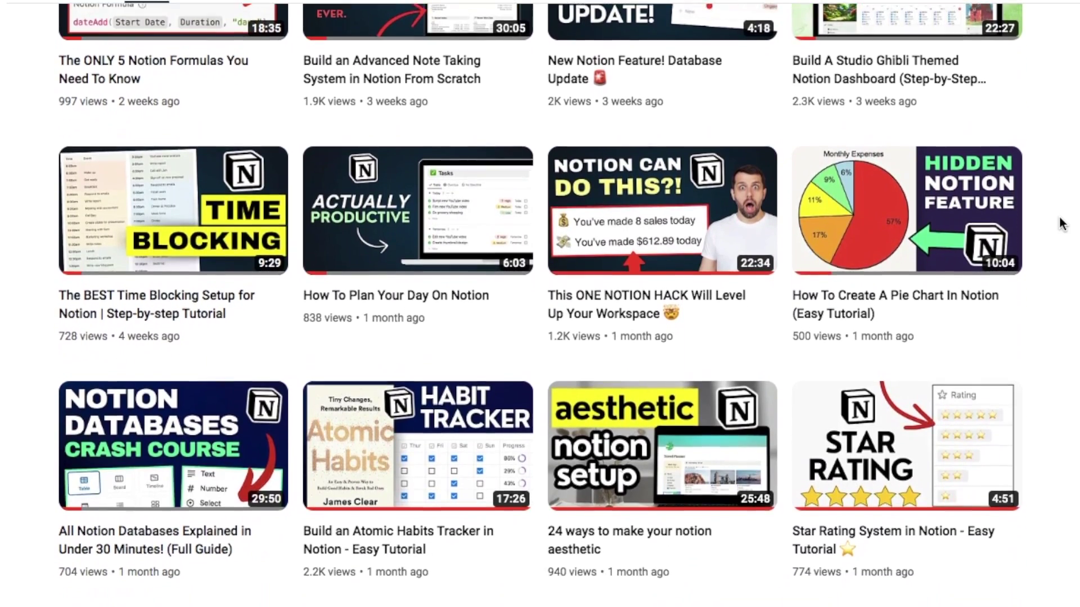
pyautogui.scroll(-7, 1062, 223)
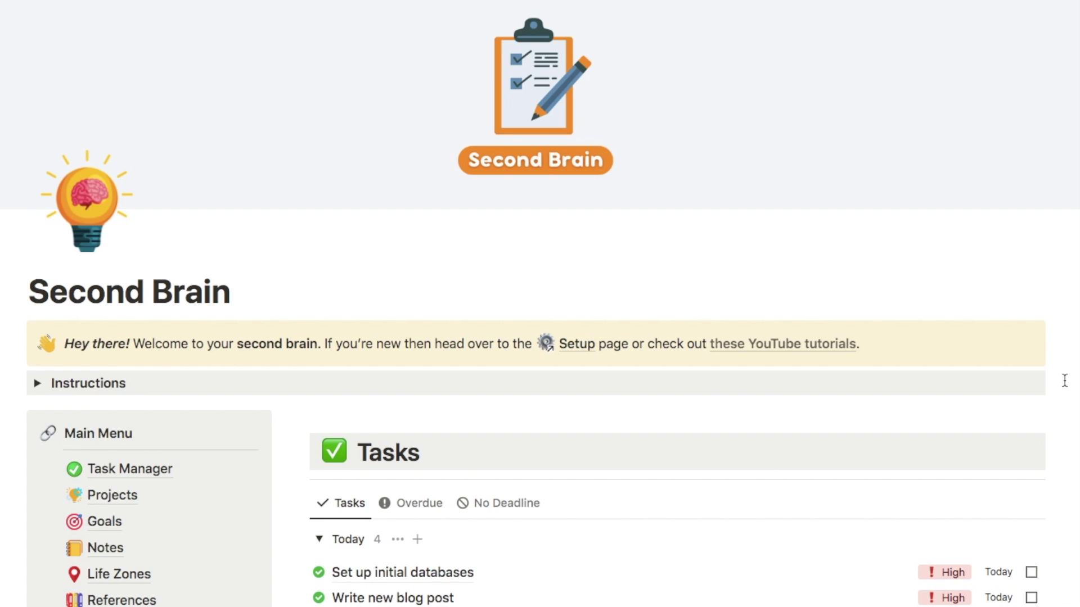
# - Scroll the Second Brain page past Tasks, Capture and Extras to the Projects and Goals galleries
pyautogui.scroll(-5, 1065, 381)
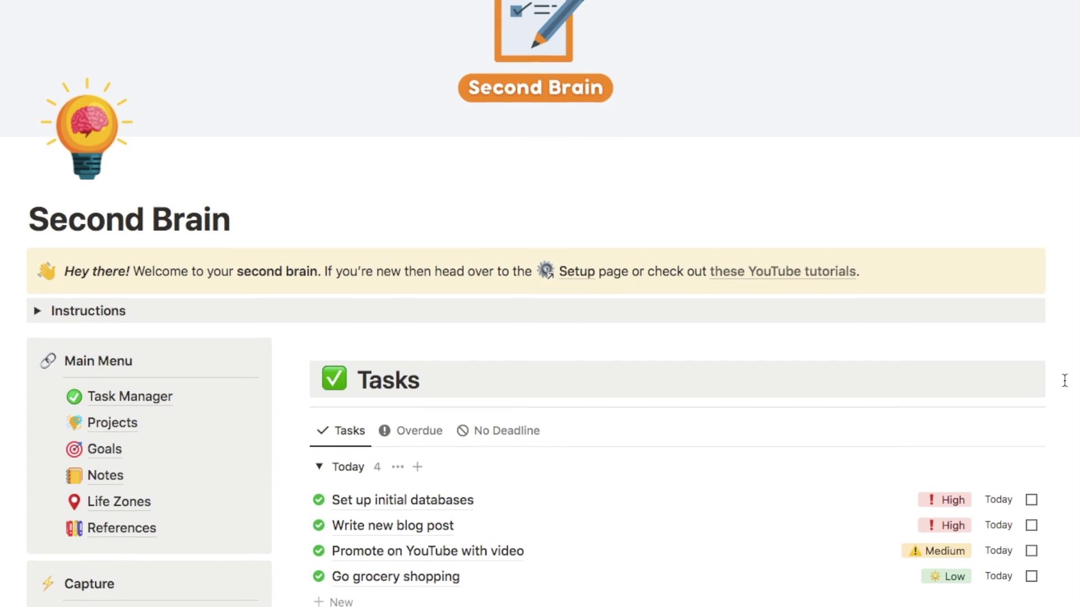
pyautogui.scroll(-2, 1065, 381)
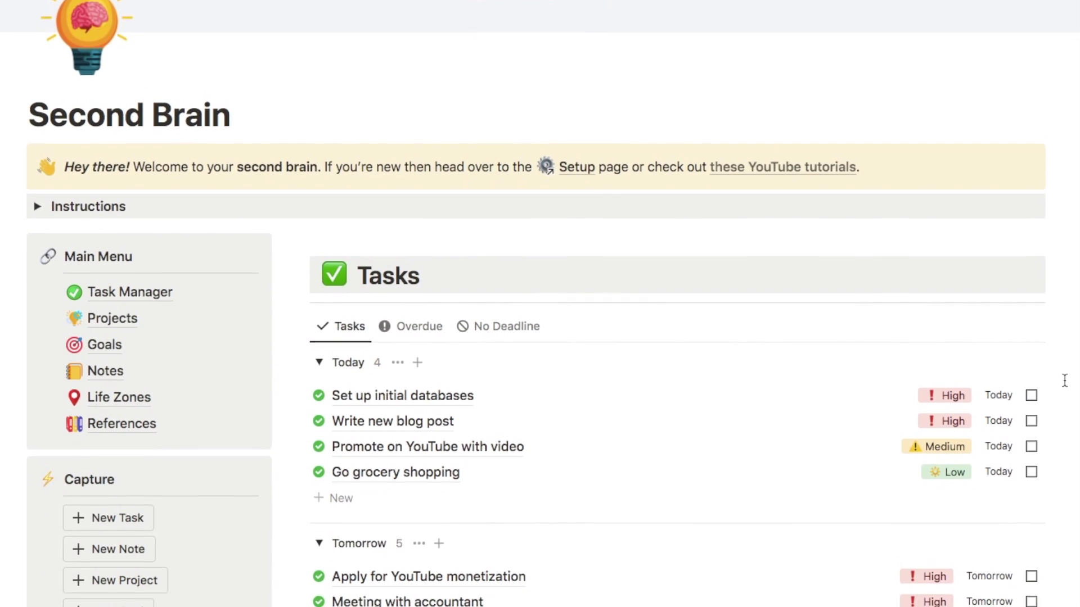
pyautogui.scroll(-2, 1064, 381)
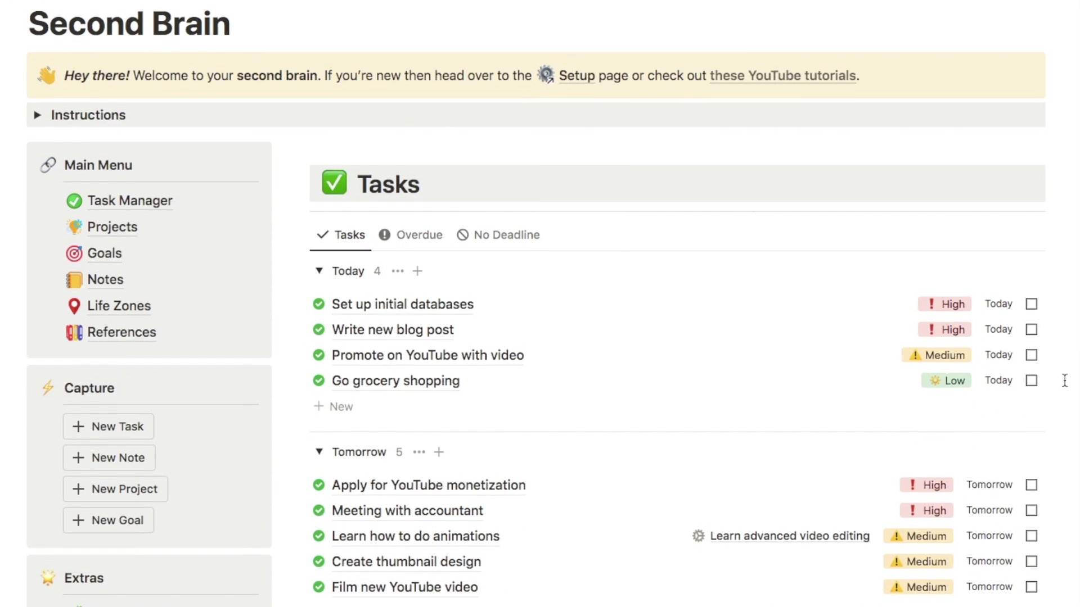
pyautogui.scroll(-3, 1065, 380)
pyautogui.scroll(-5, 1064, 381)
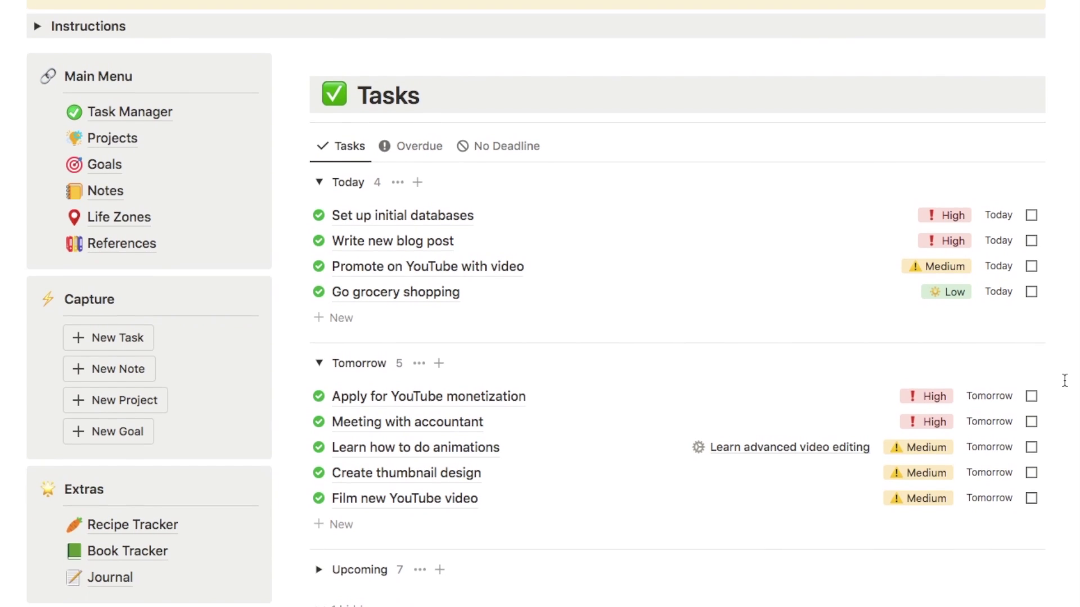
pyautogui.scroll(-10, 1065, 381)
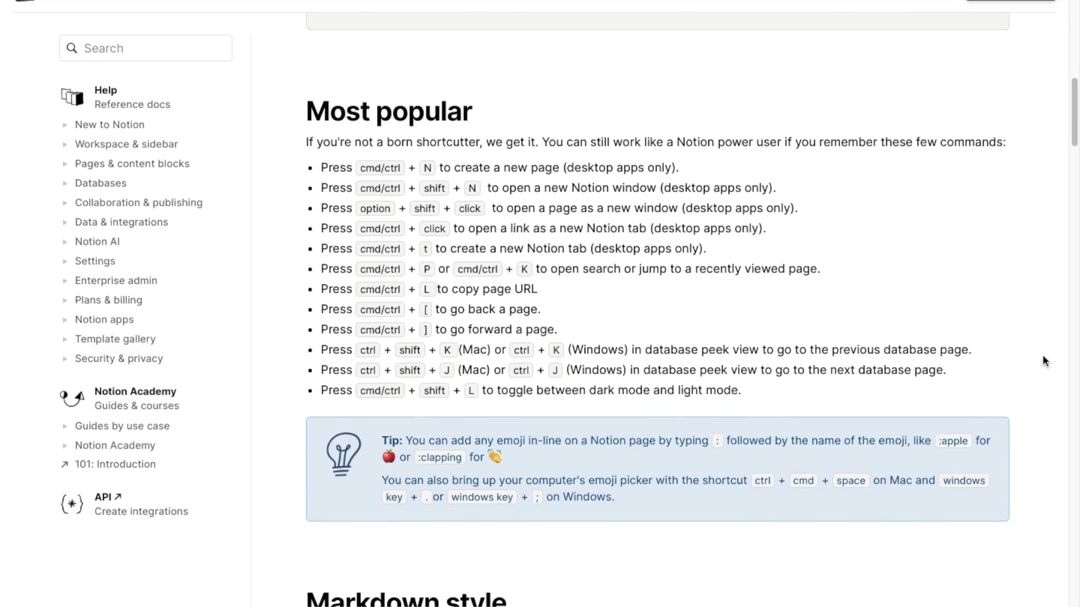
# - Scroll the keyboard shortcuts article from Markdown style down to Create & style your content
pyautogui.scroll(-5, 1043, 360)
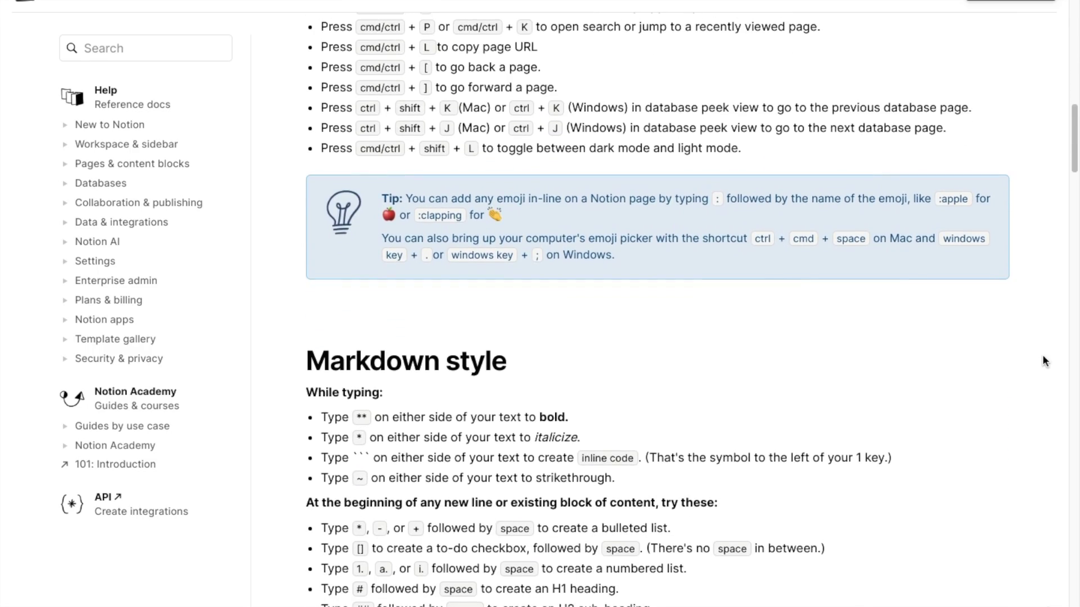
pyautogui.scroll(-6, 1043, 358)
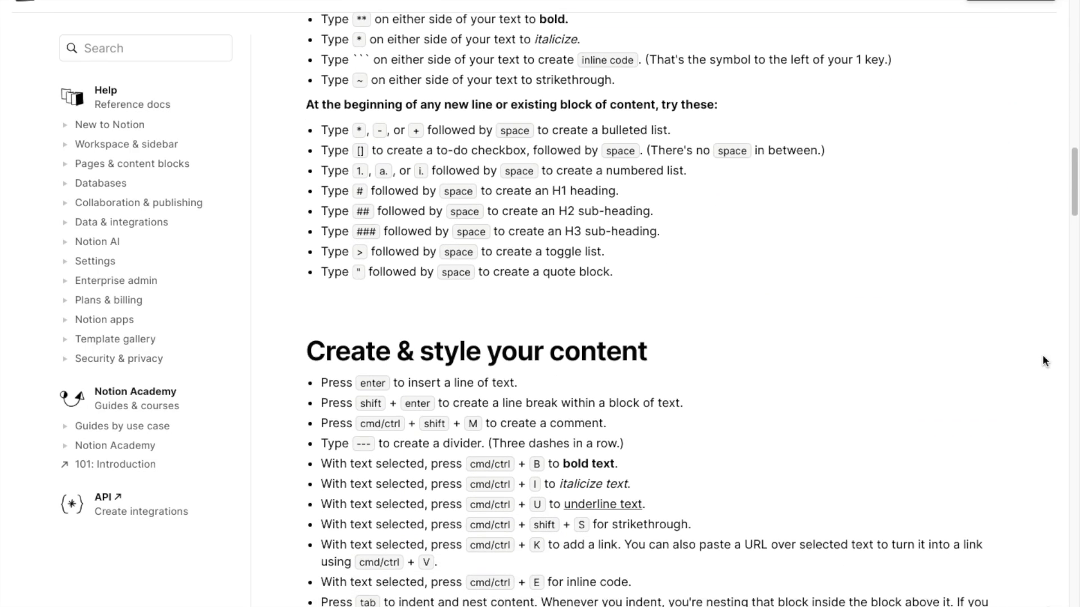
pyautogui.scroll(-3, 1042, 361)
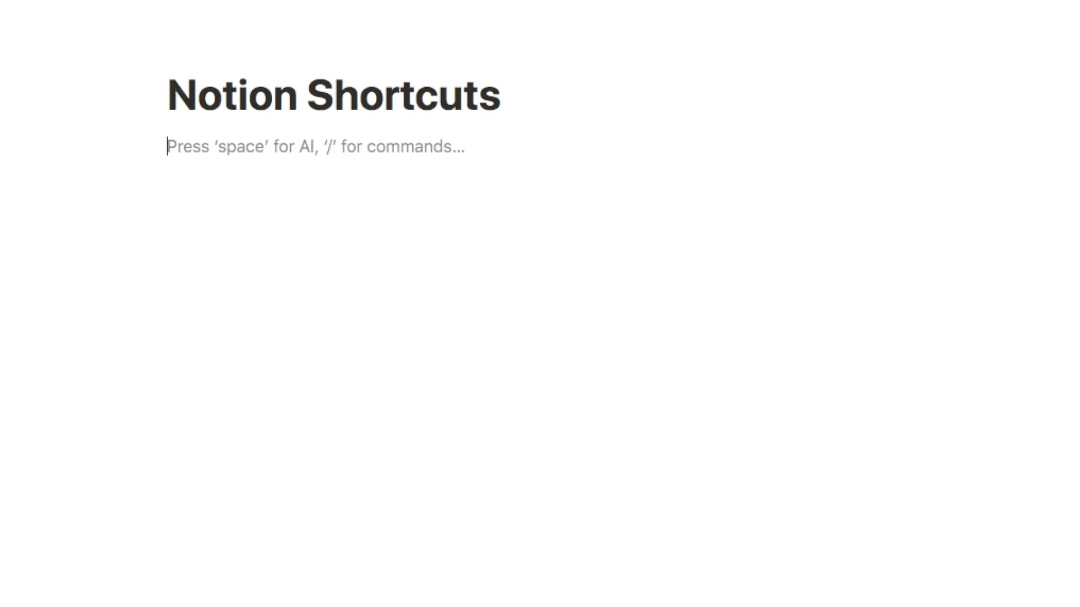
# - Insert a ⭐ star emoji using the :star shortcut
pyautogui.write(':')
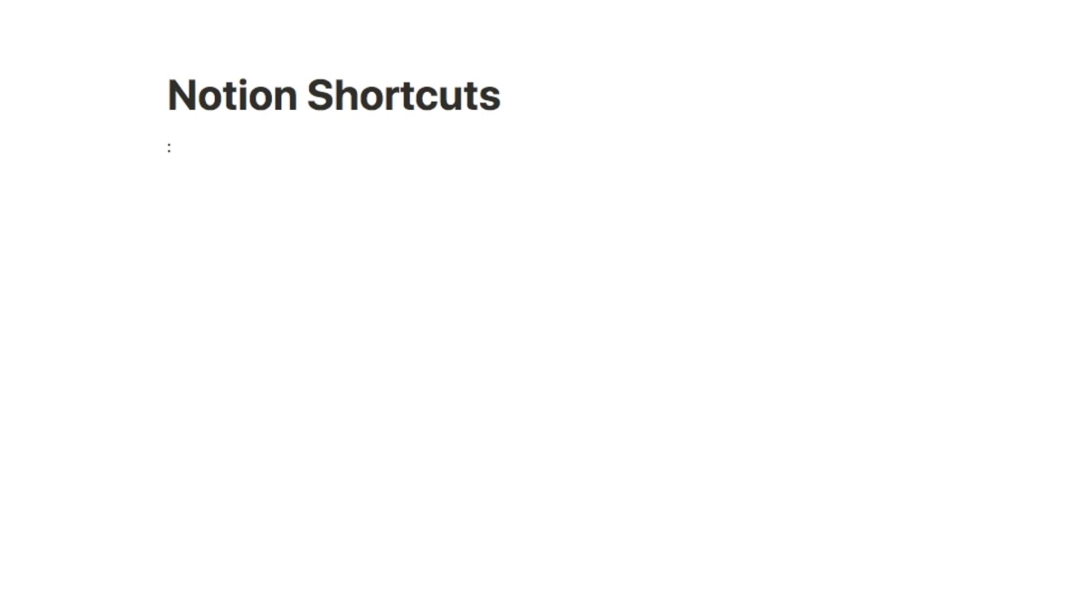
pyautogui.write('star')
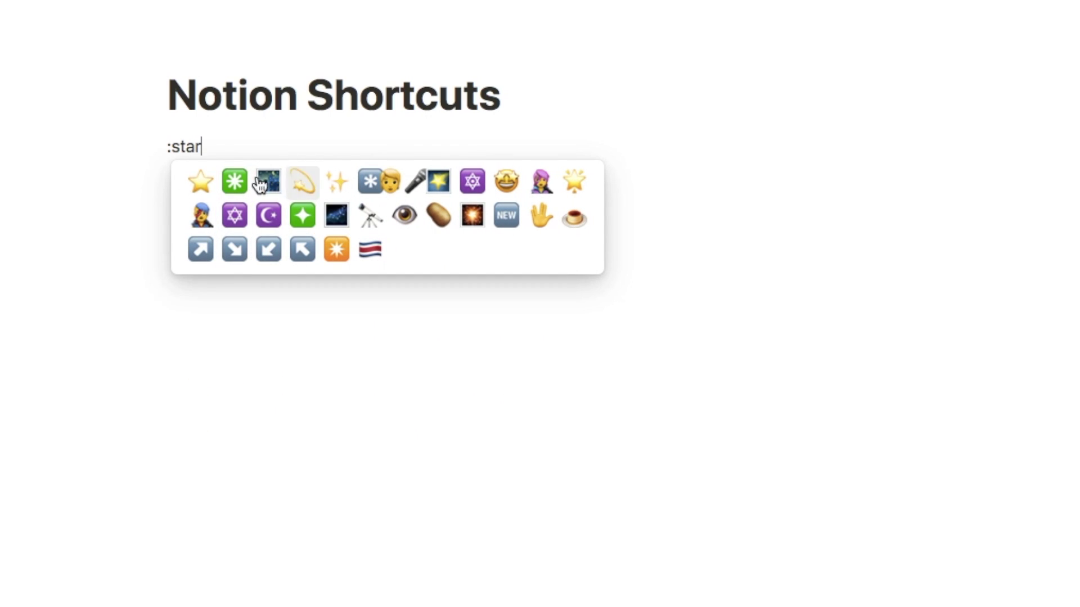
pyautogui.click(201, 182)
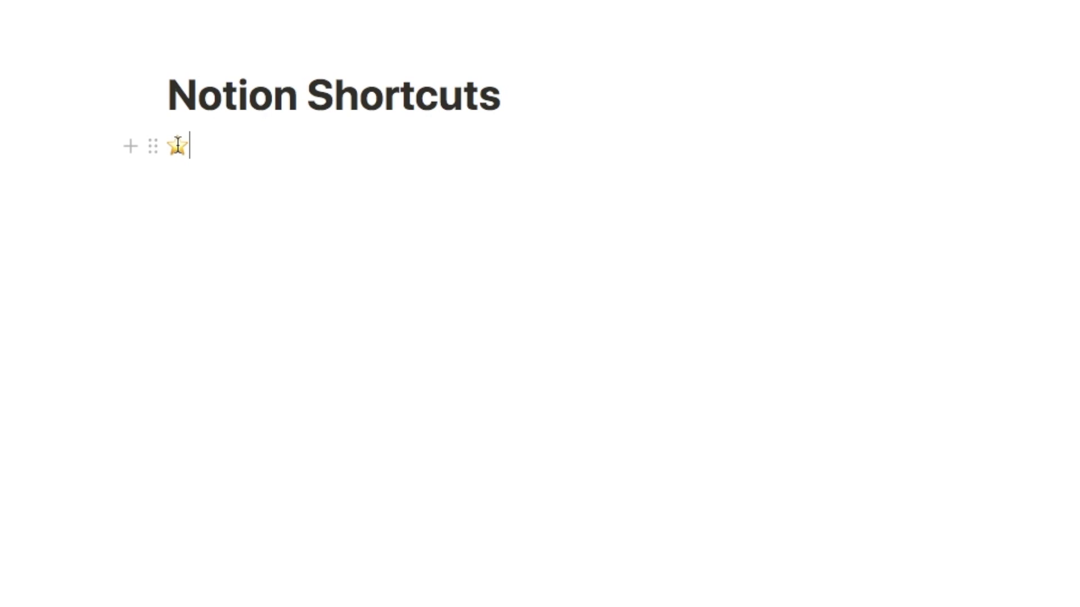
pyautogui.press('Return')
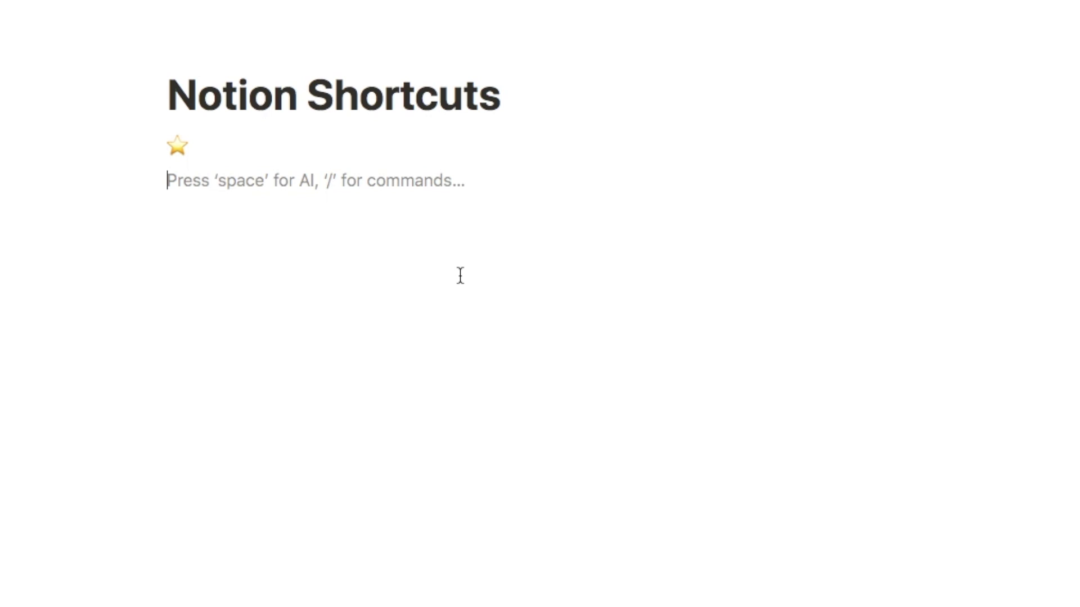
# - Add a toggle block containing 'FJakfak' and leave it collapsed
pyautogui.write('>')
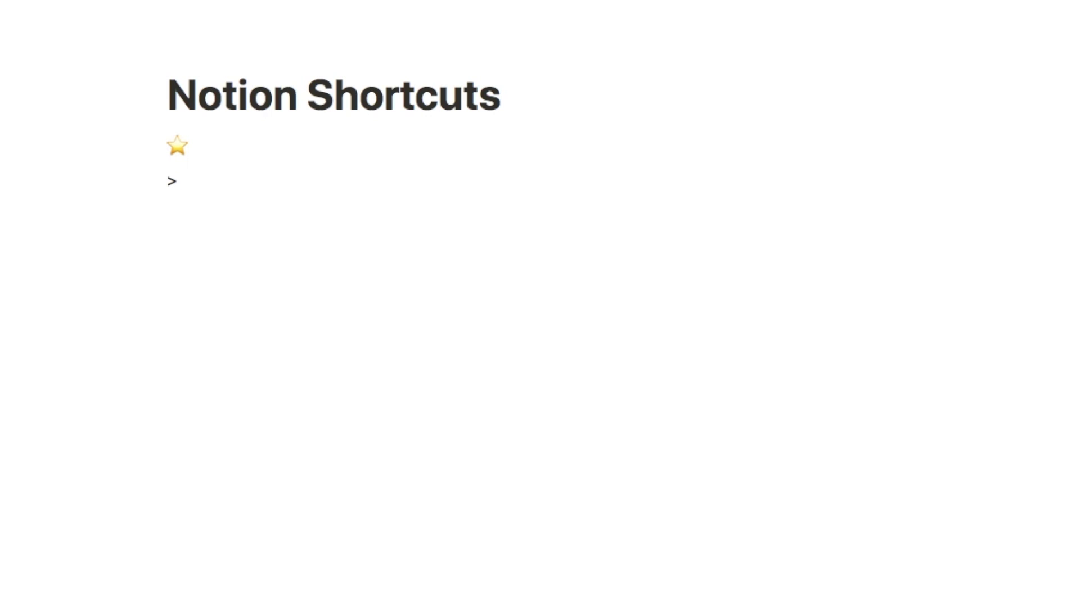
pyautogui.press('space')
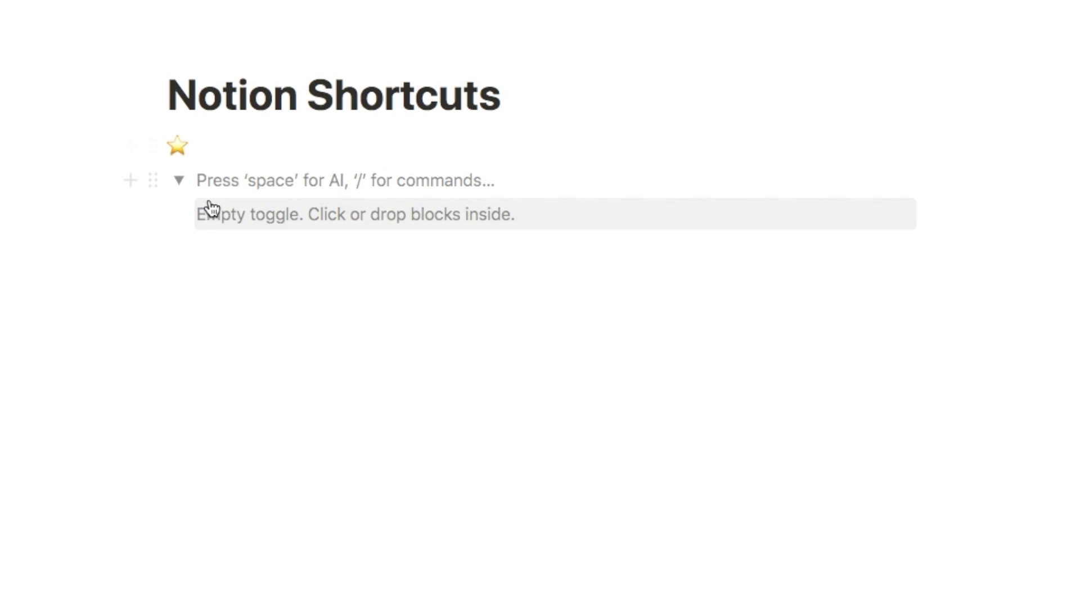
pyautogui.write('FJakfak')
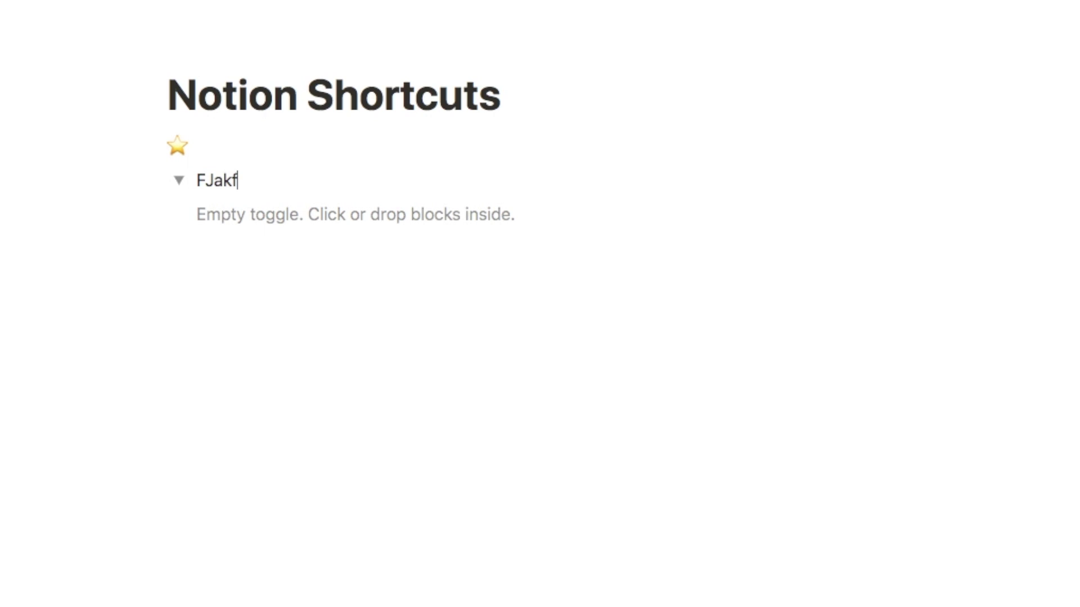
pyautogui.click(180, 182)
pyautogui.click(180, 182)
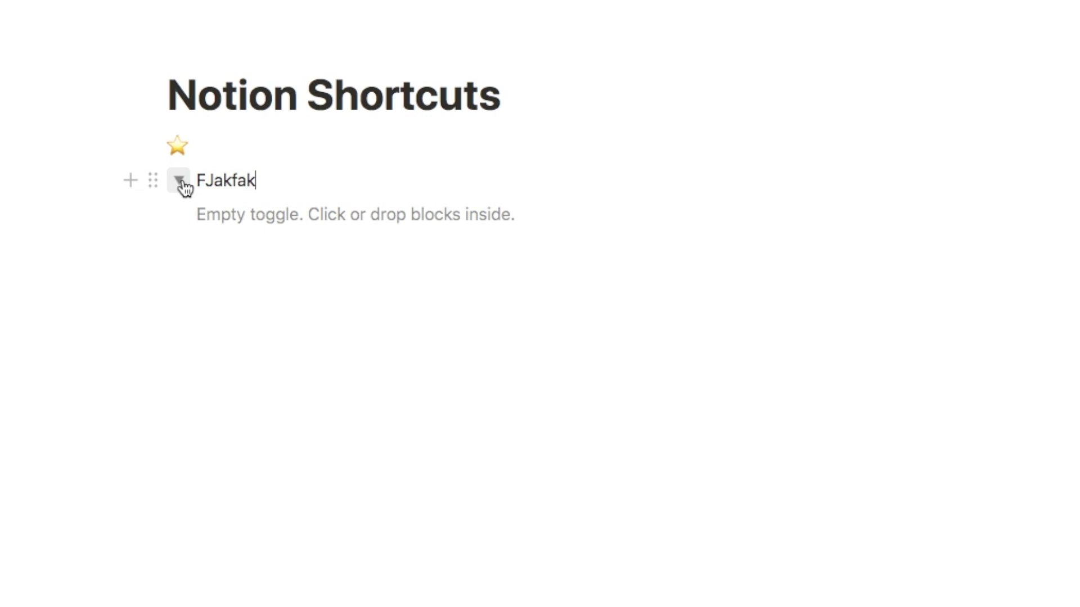
pyautogui.click(179, 182)
pyautogui.press('Return')
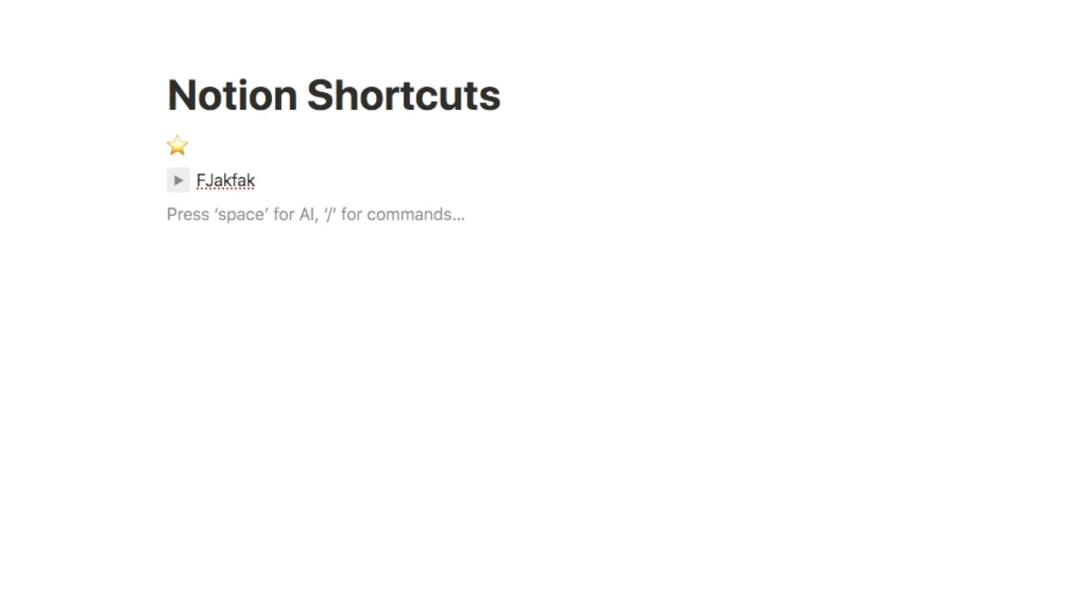
# - Add a 'to do list' to-do item and tick it as done
pyautogui.write('[')
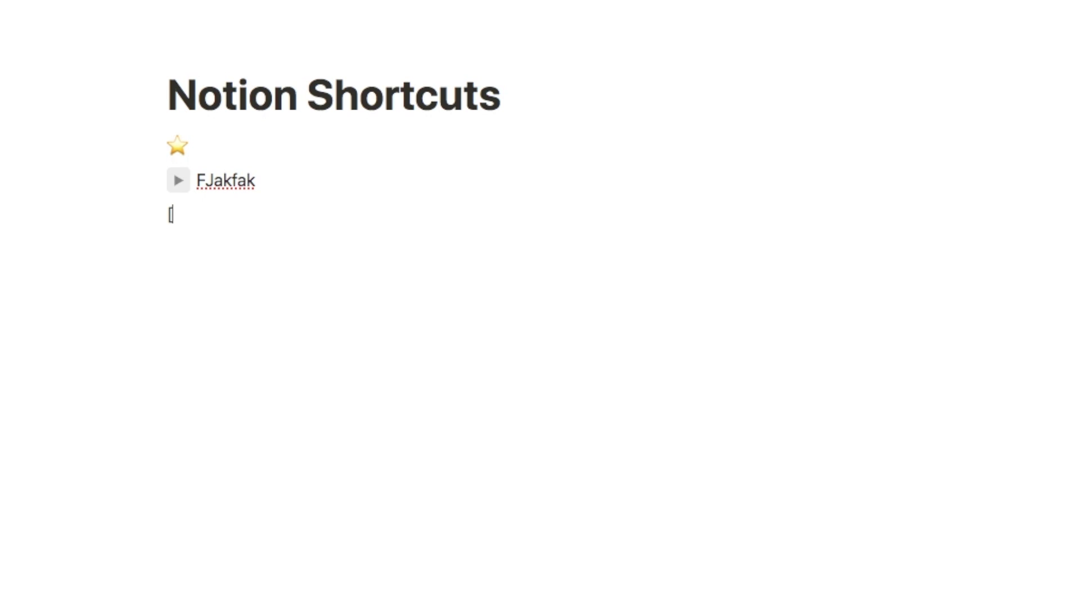
pyautogui.write(']')
pyautogui.press('space')
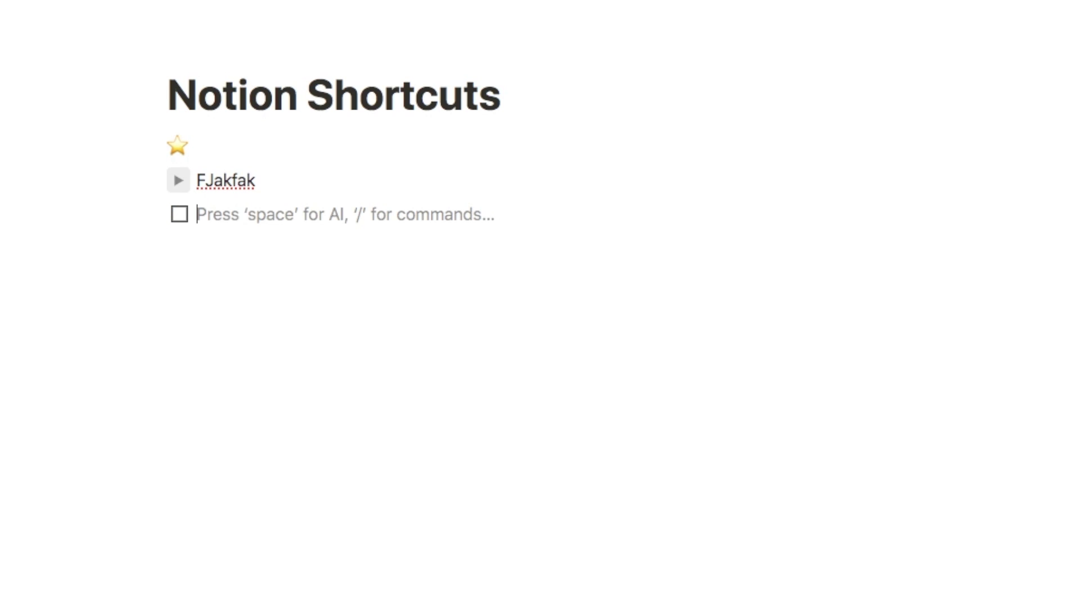
pyautogui.write('to do list')
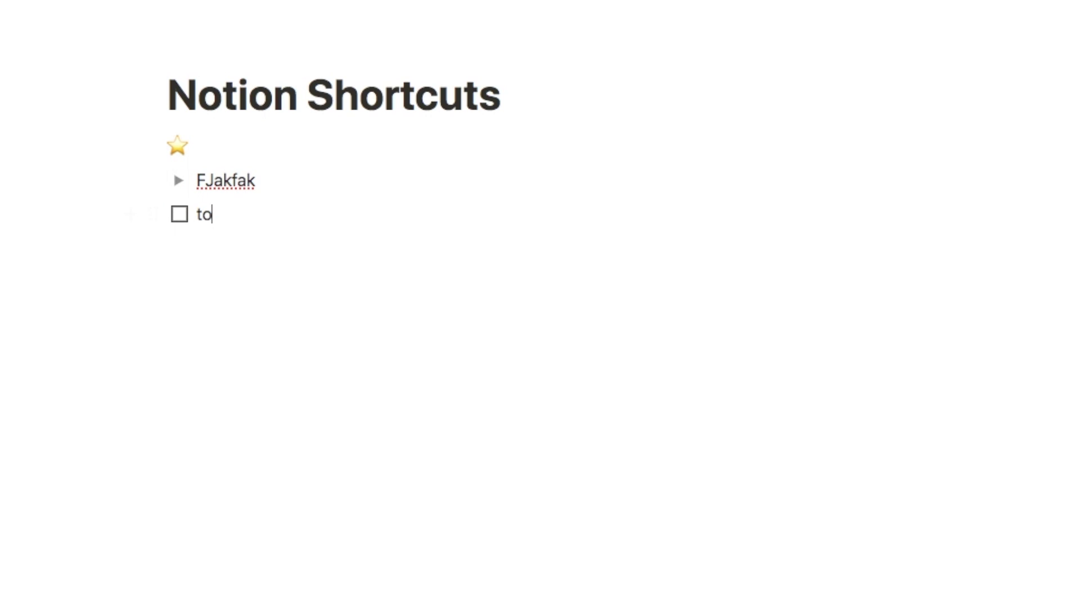
pyautogui.click(180, 217)
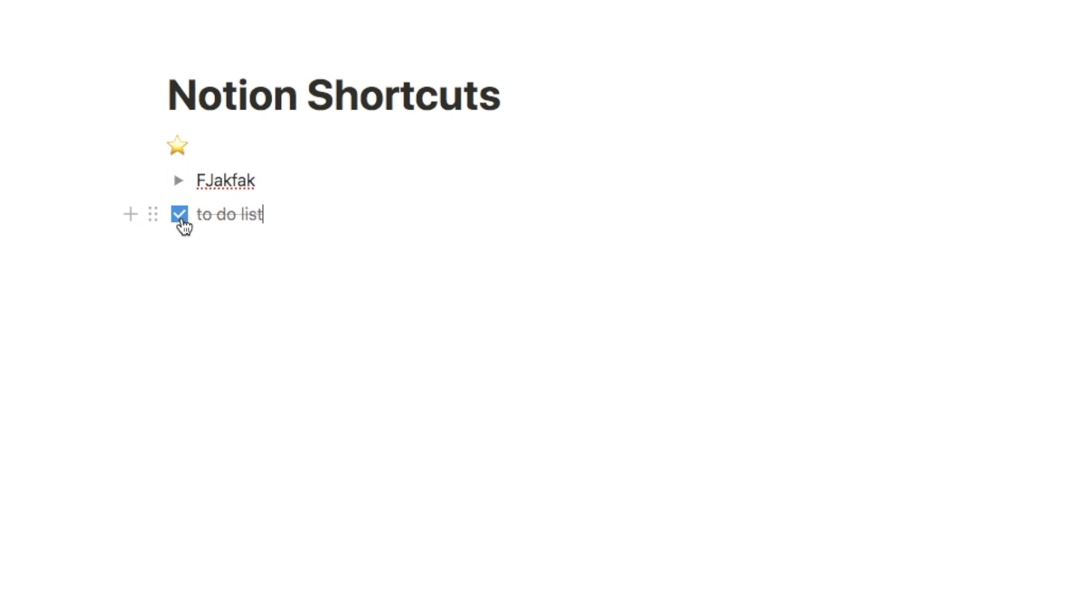
pyautogui.press('Return')
pyautogui.press('Return')
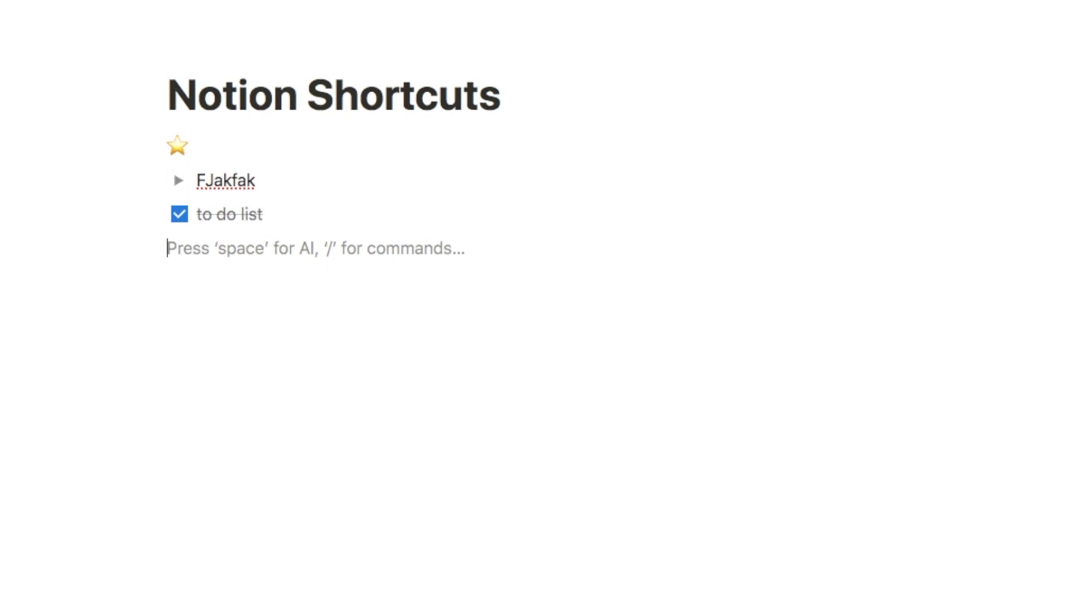
pyautogui.write('@')
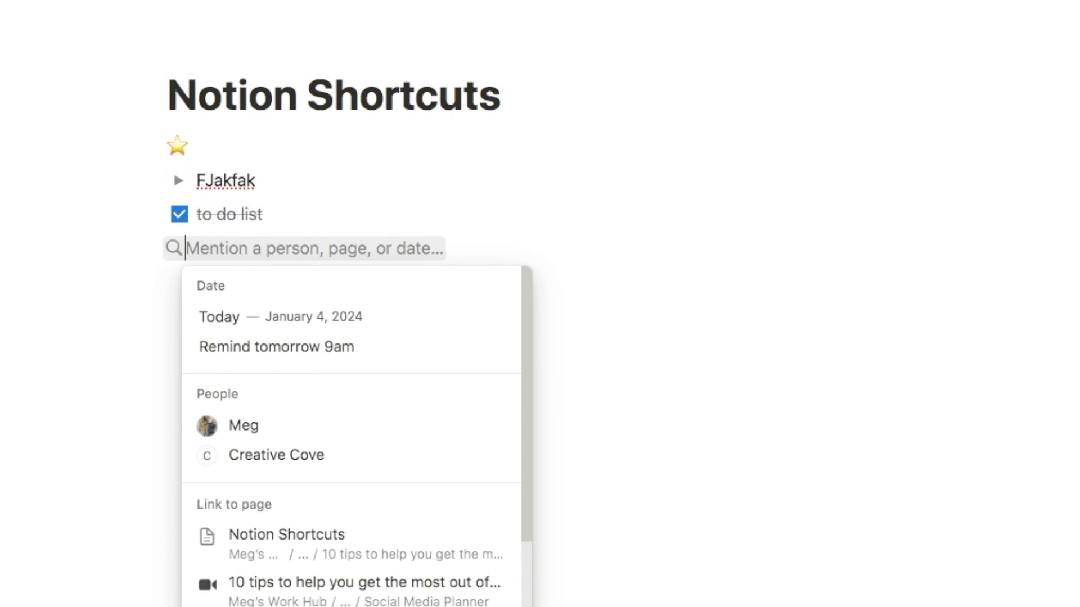
pyautogui.write('social')
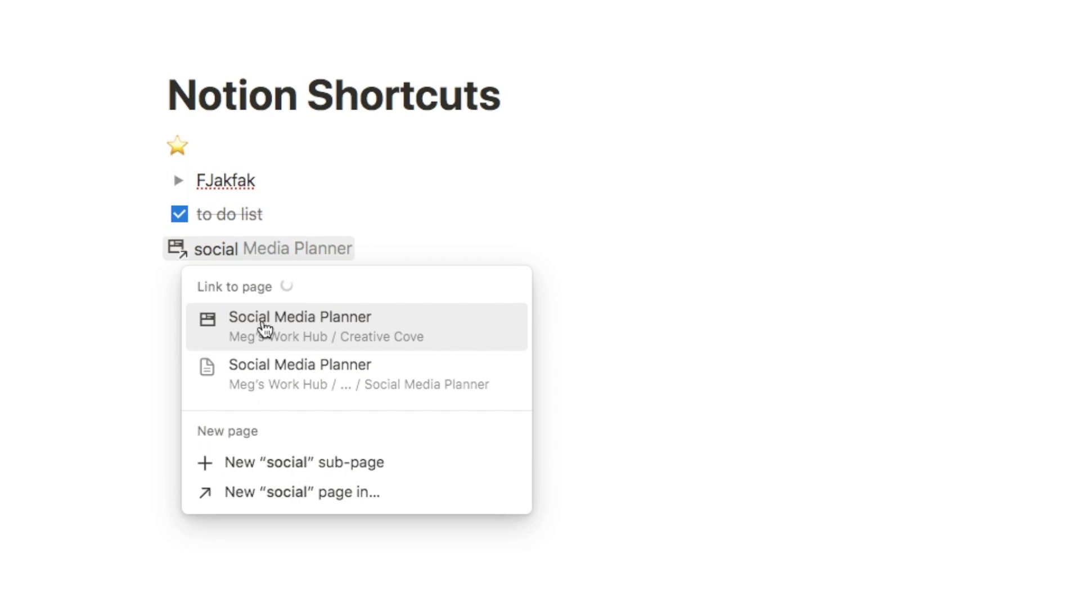
pyautogui.click(333, 340)
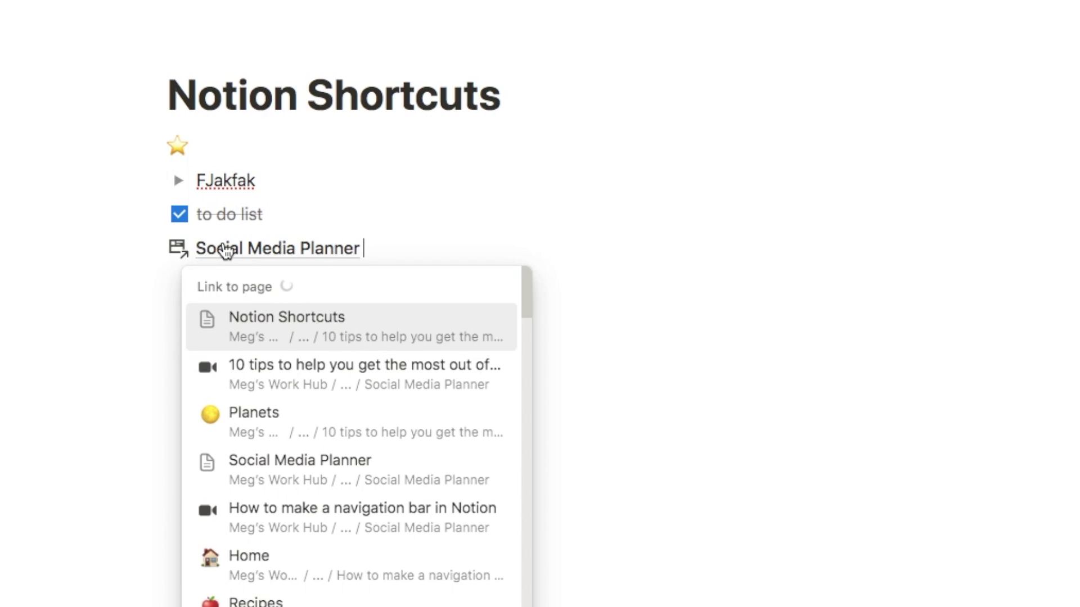
pyautogui.moveTo(255, 257)
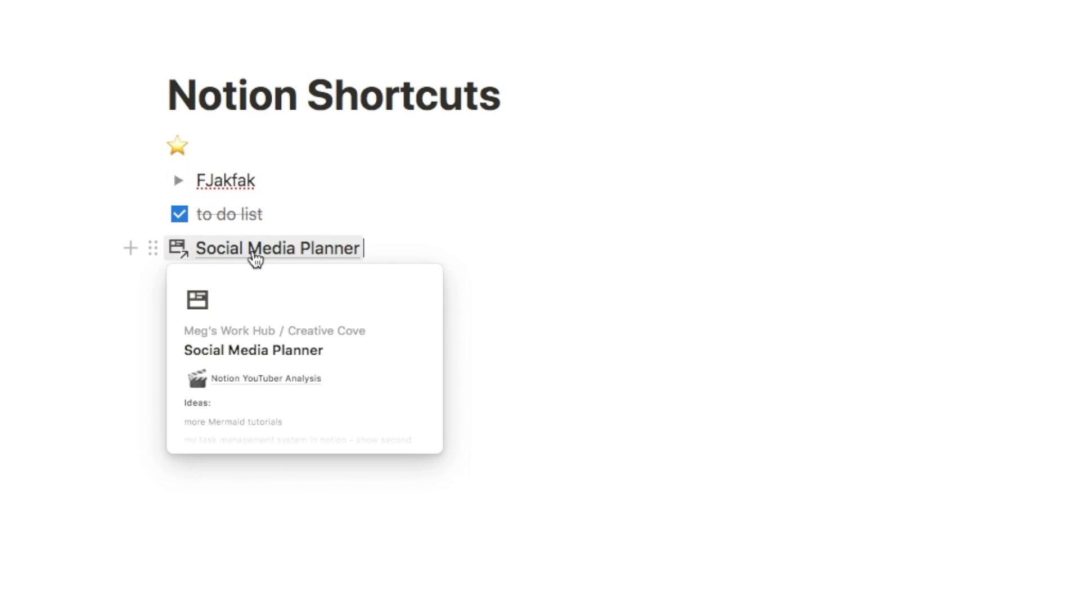
pyautogui.press('Return')
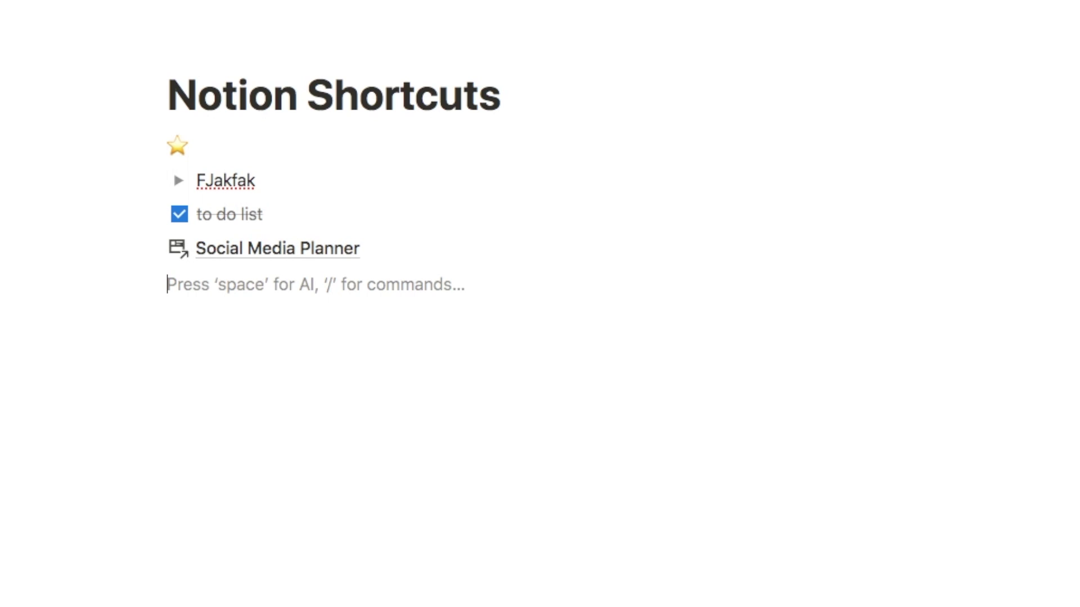
# - Add H1, H2 and H3 headings using the #, ## and ### shortcuts
pyautogui.write('#')
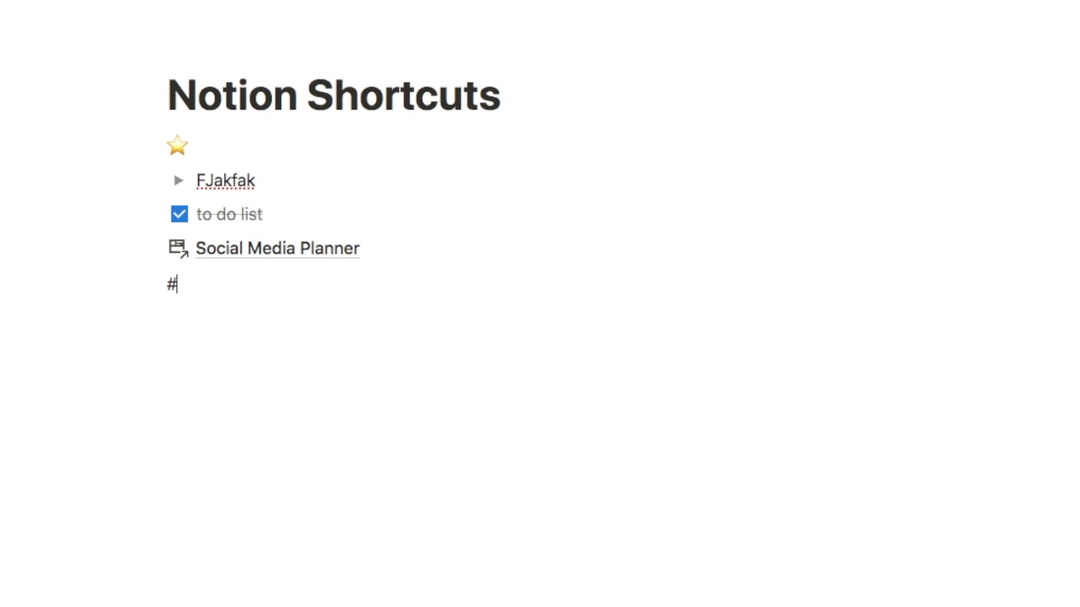
pyautogui.press('space')
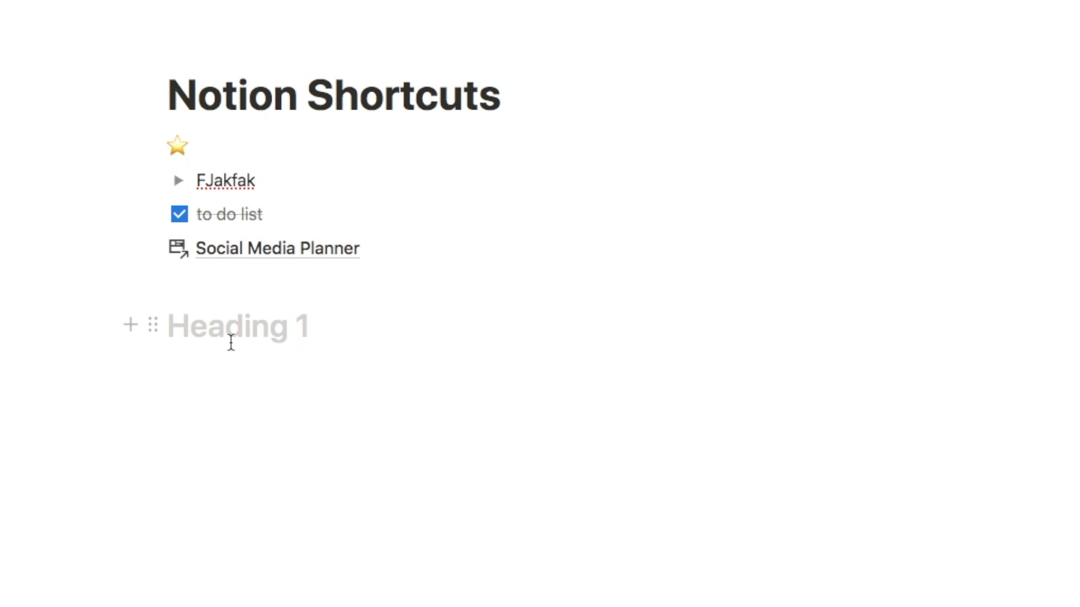
pyautogui.write('H1')
pyautogui.press('Return')
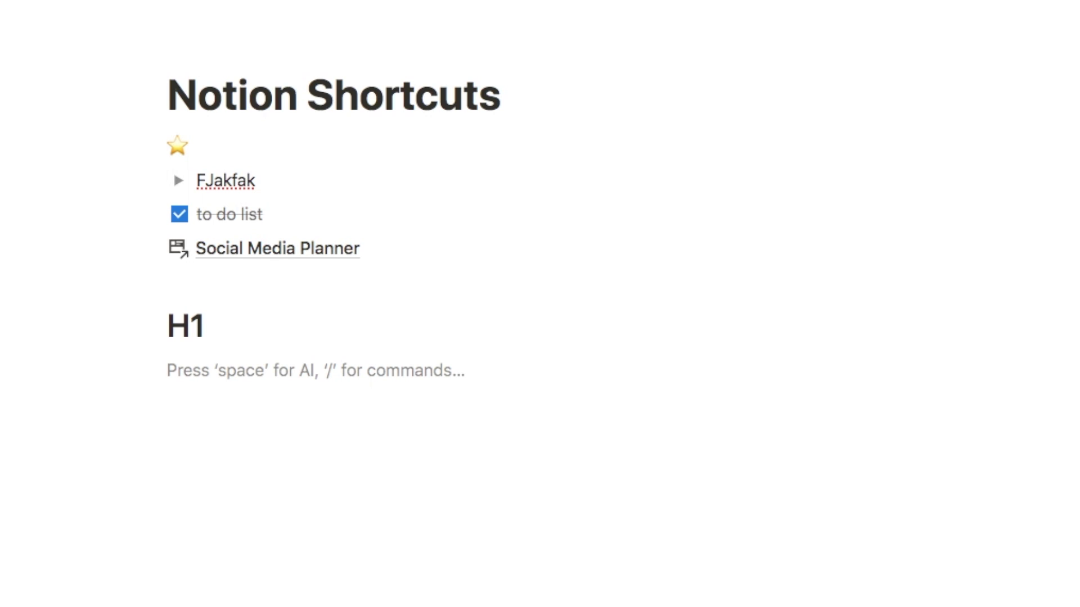
pyautogui.write('##')
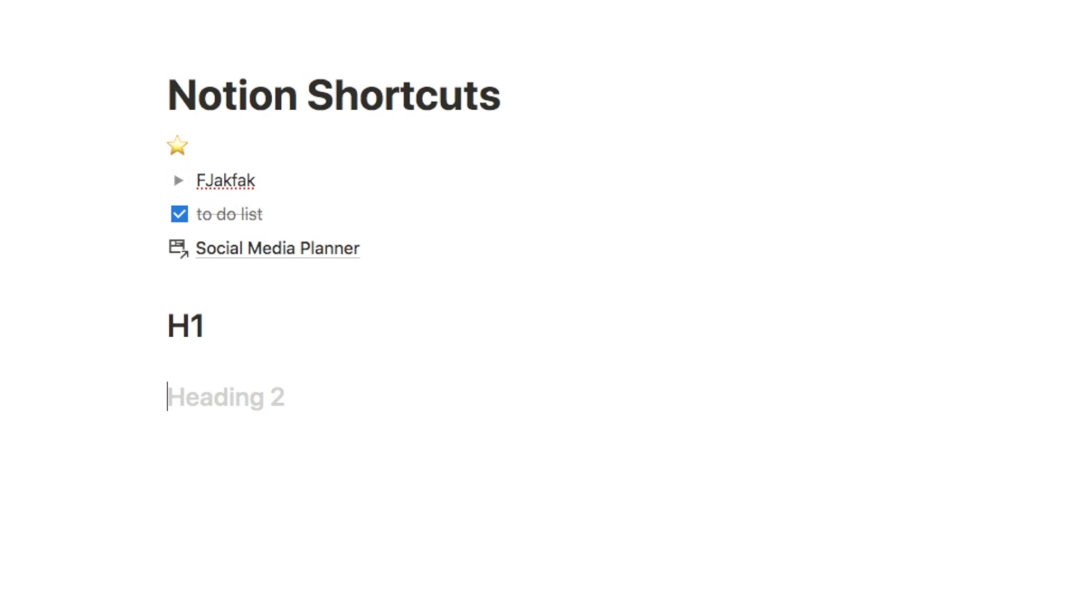
pyautogui.write(' H2')
pyautogui.press('Return')
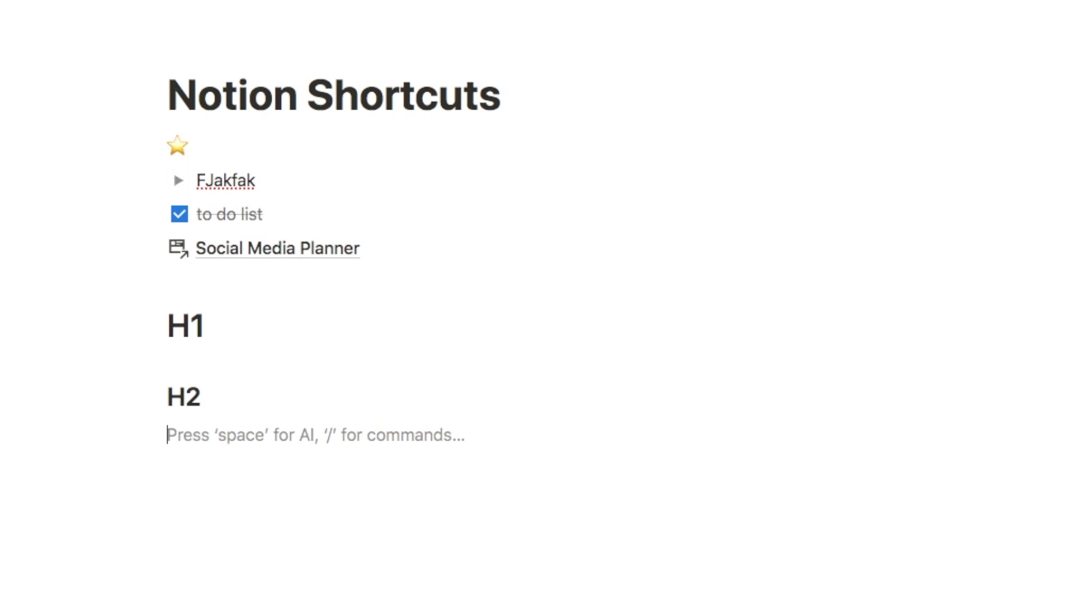
pyautogui.write('###')
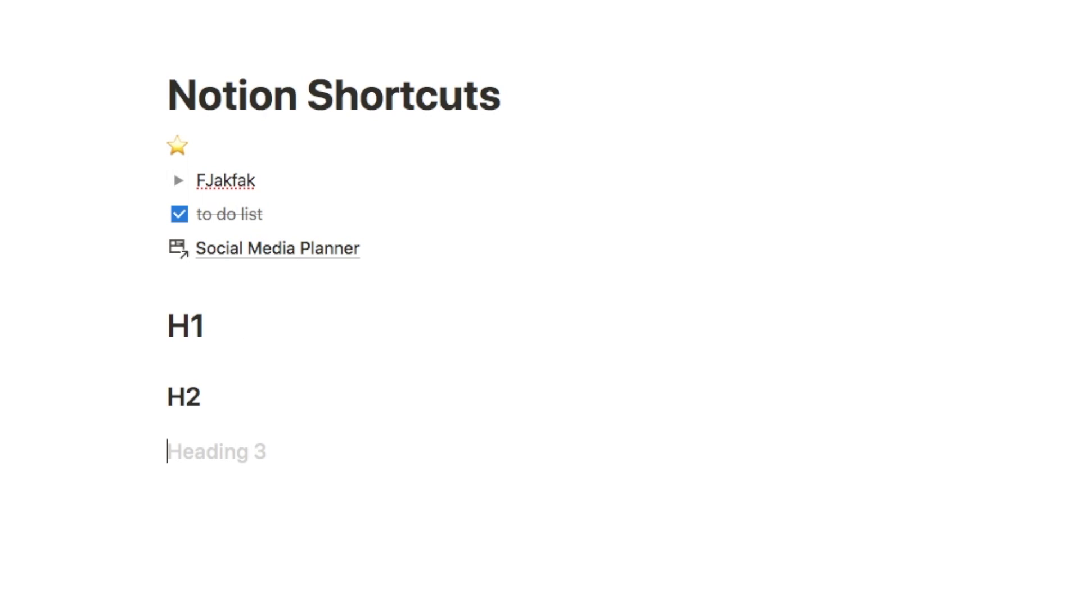
pyautogui.write(' H3')
pyautogui.press('Return')
# - Add a divider, turn 'piece of text' into a Heading 1, and write a 'change color' line
pyautogui.write('--')
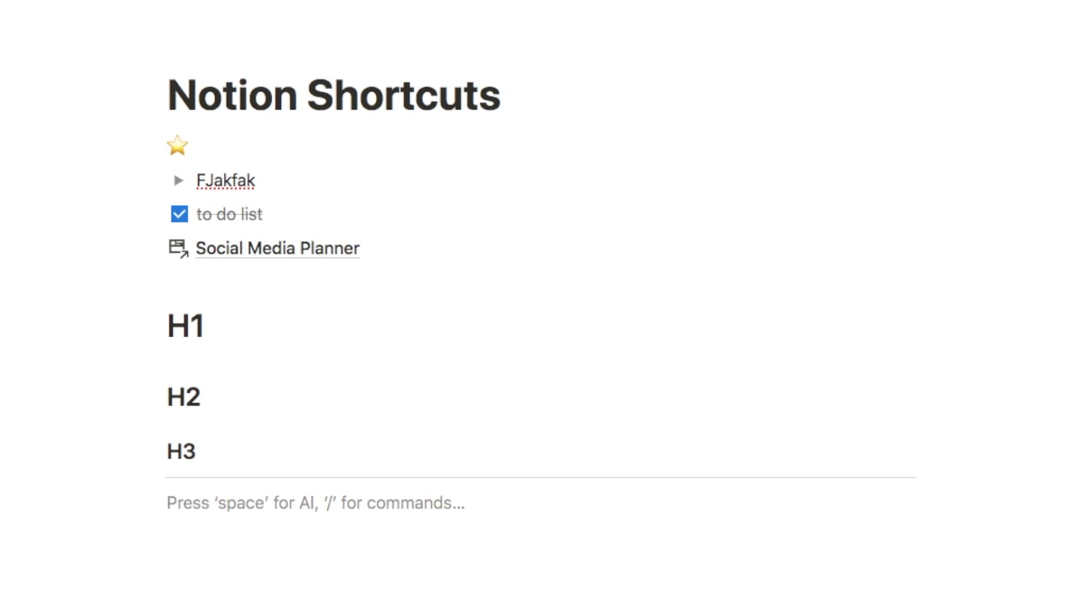
pyautogui.write('piece of text')
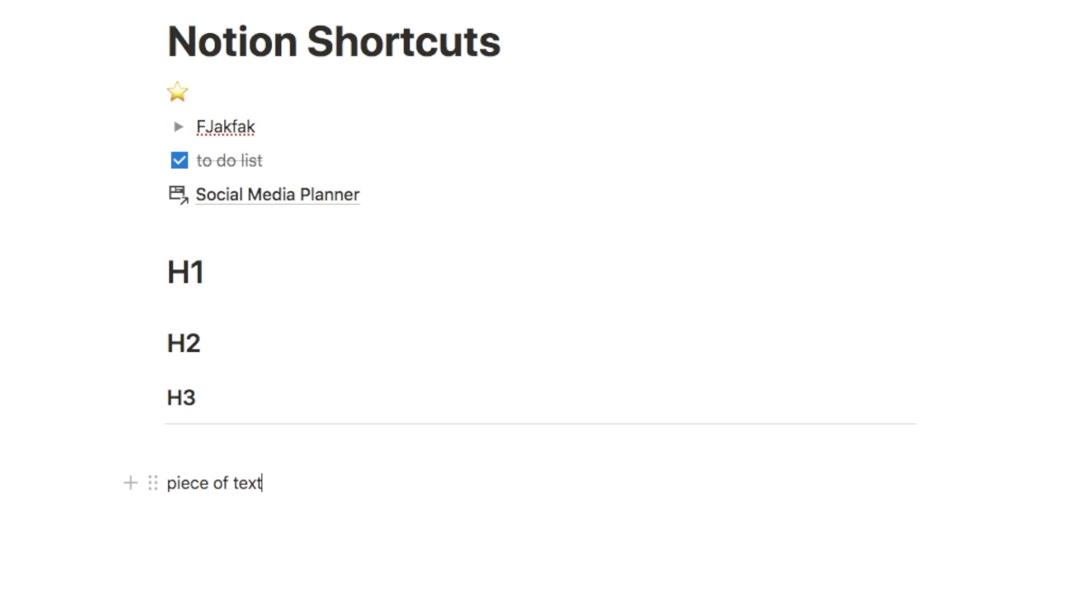
pyautogui.write('/turn')
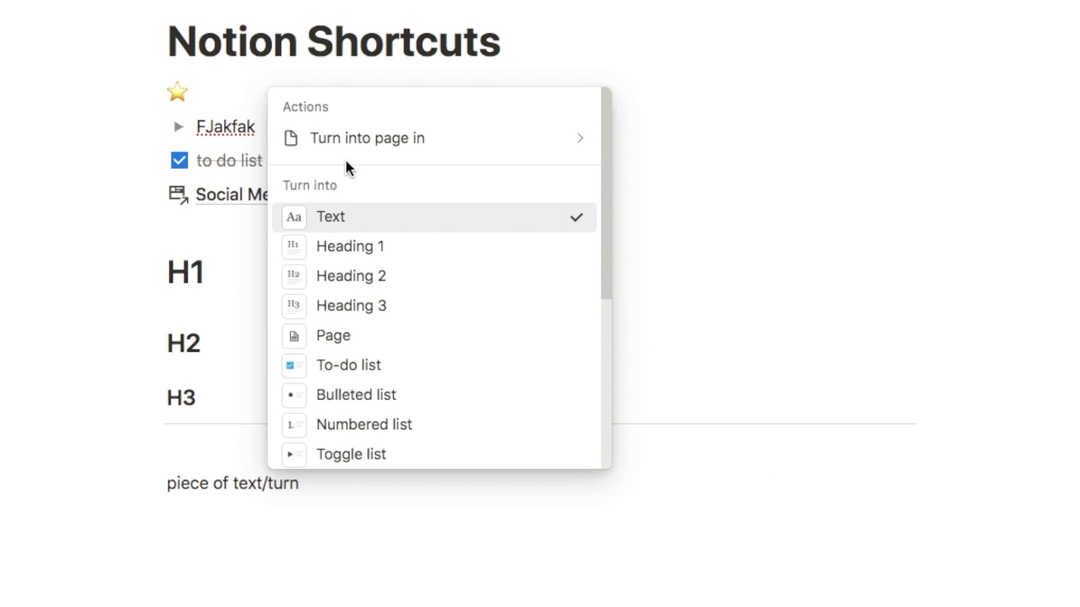
pyautogui.click(367, 247)
pyautogui.press('Return')
pyautogui.write('change color')
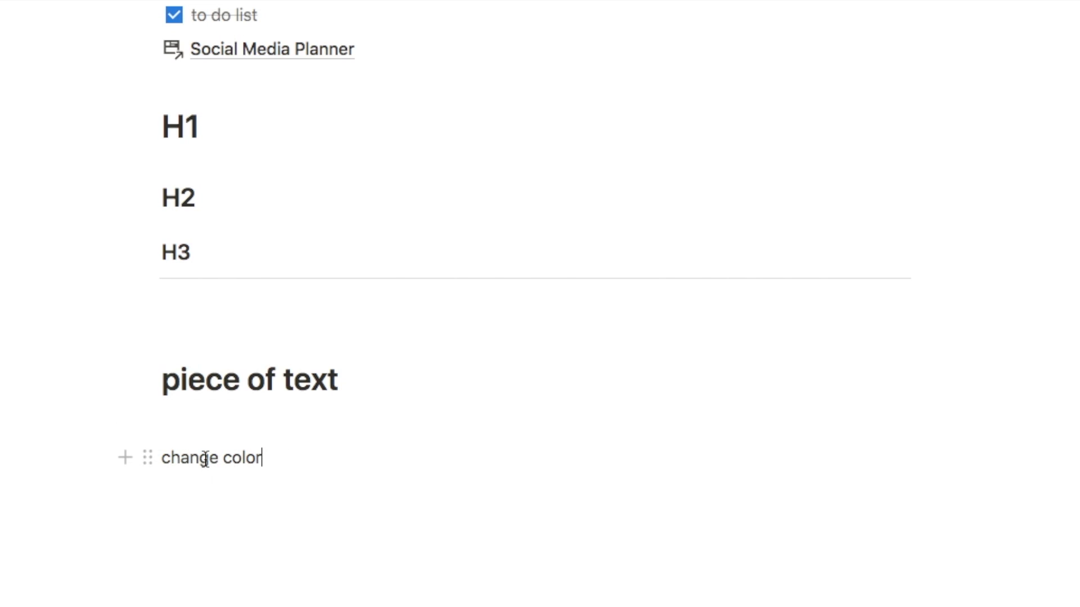
pyautogui.write('/color')
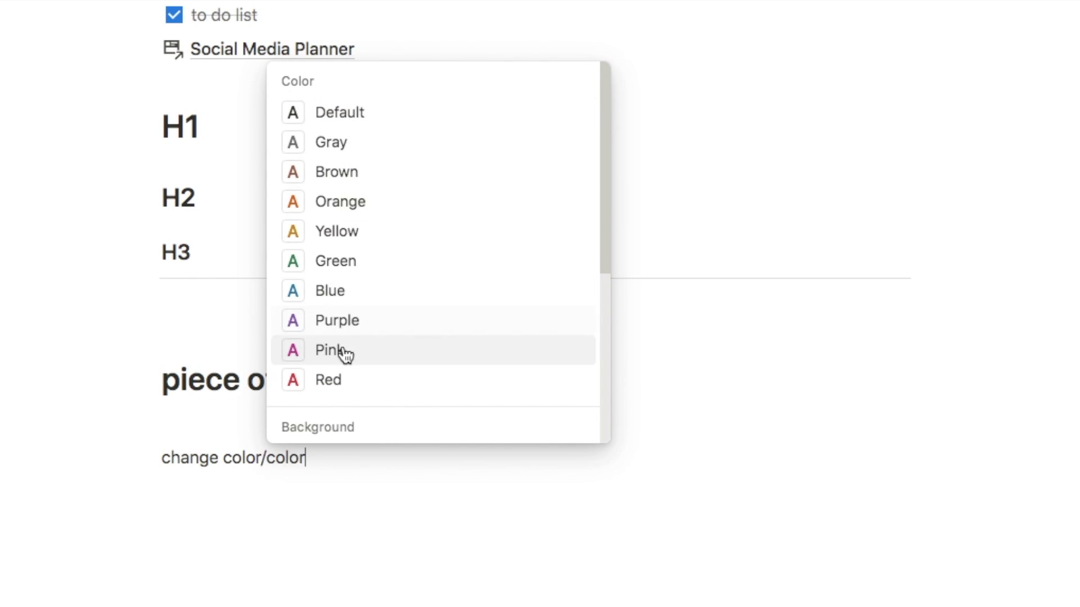
# - Color the 'change color' text green, then switch it to red via /red
pyautogui.scroll(-2, 352, 267)
pyautogui.scroll(-3, 349, 273)
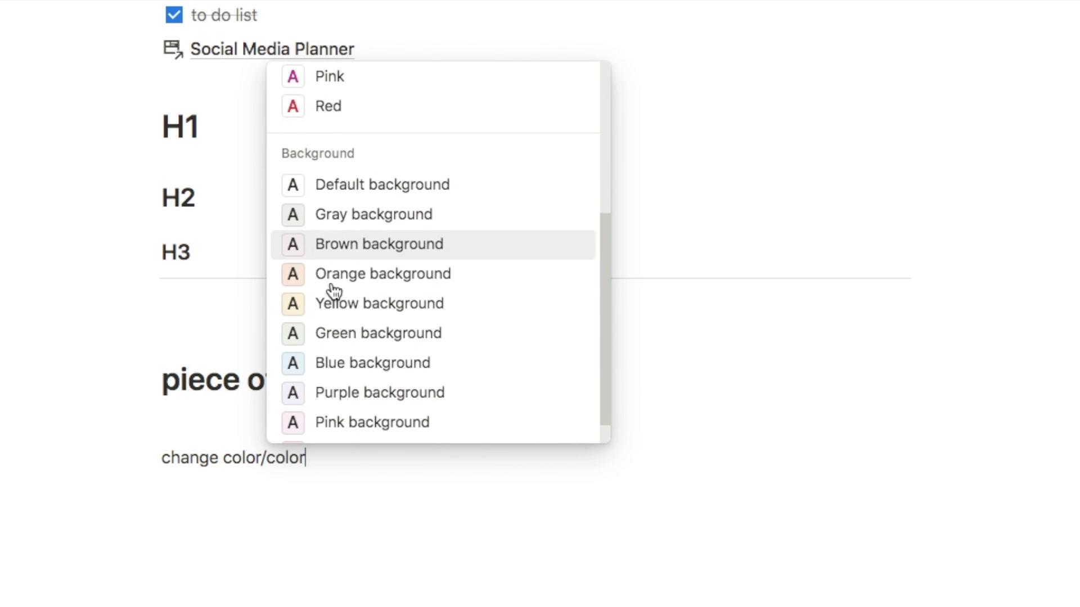
pyautogui.scroll(5, 368, 331)
pyautogui.click(337, 261)
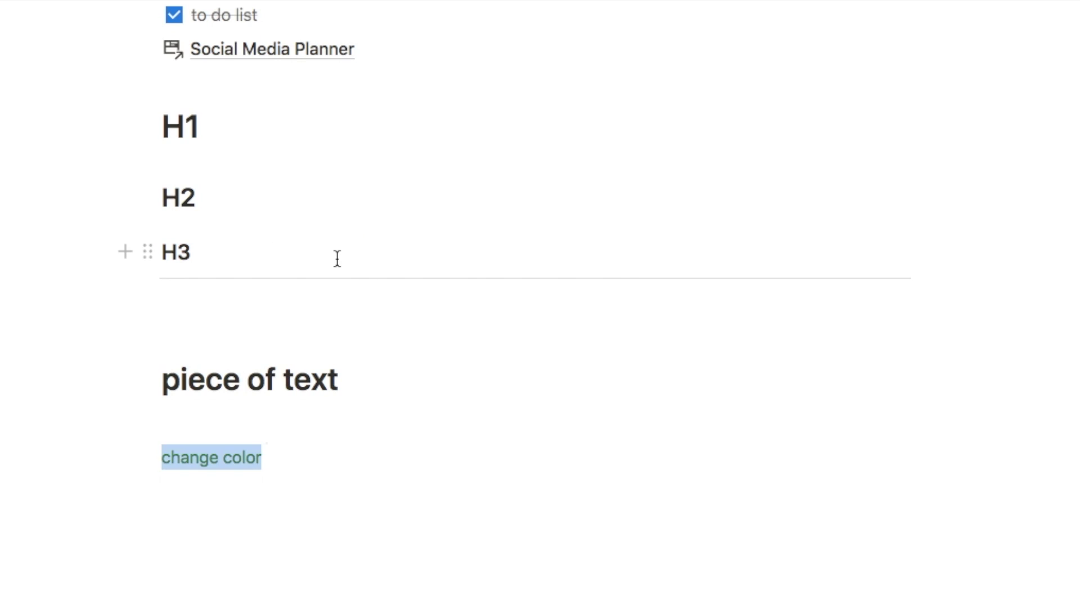
pyautogui.press('Right')
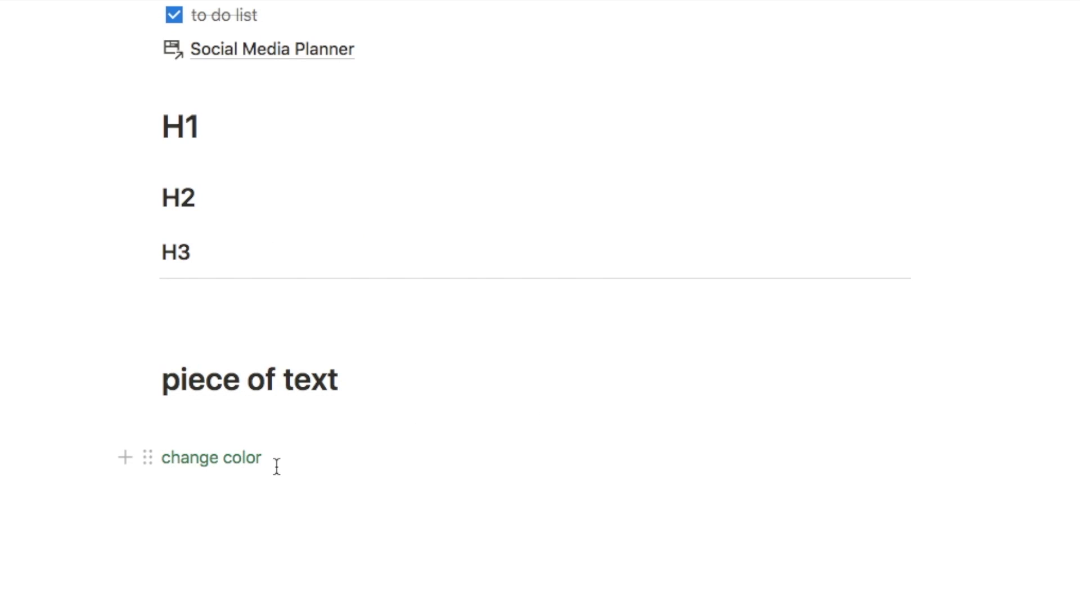
pyautogui.write('/red')
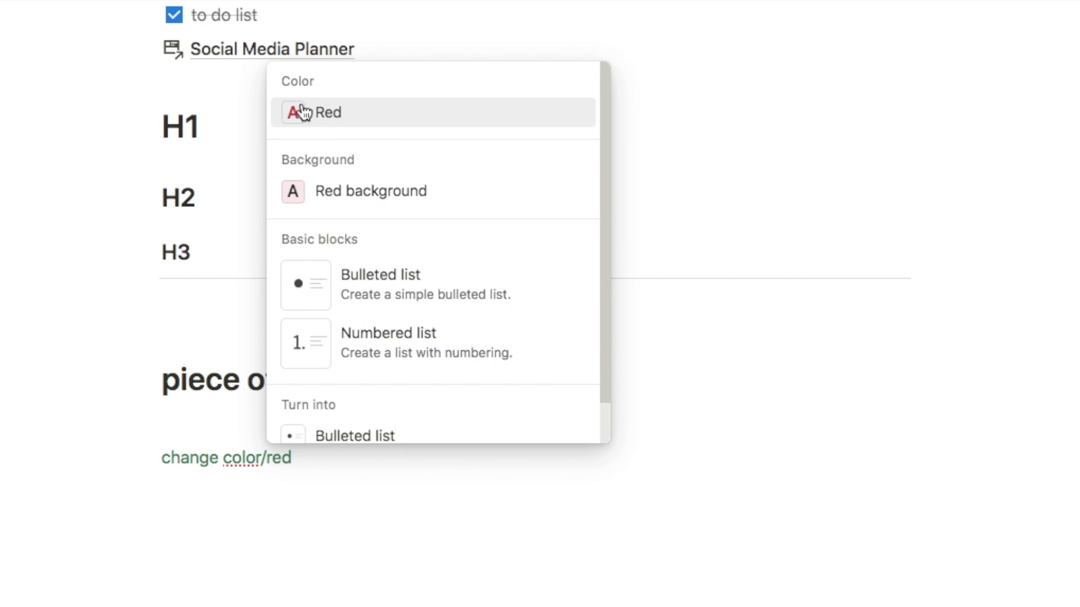
pyautogui.click(330, 113)
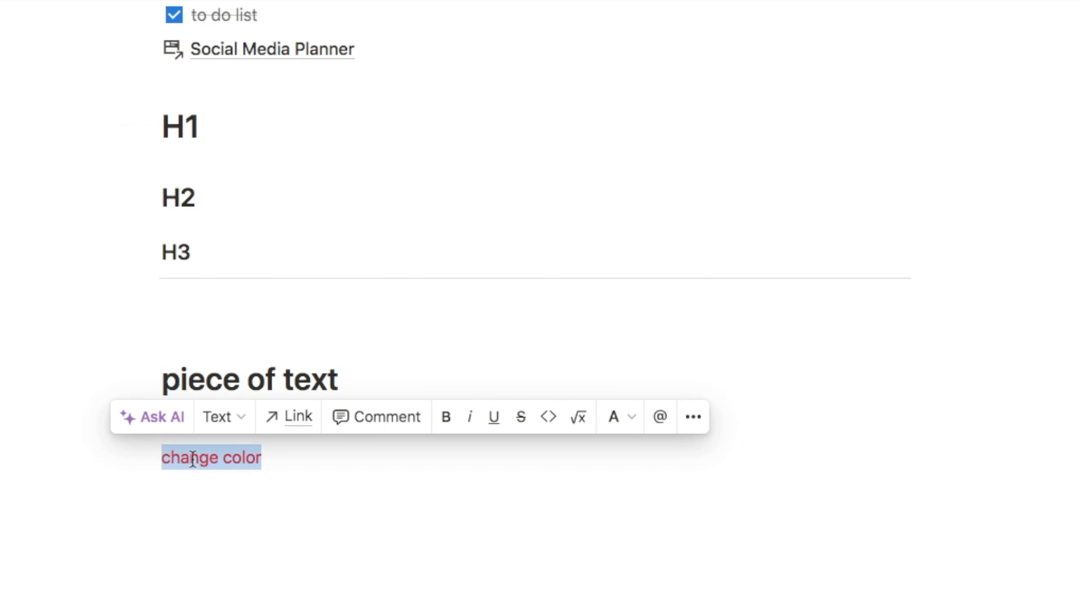
pyautogui.click(288, 460)
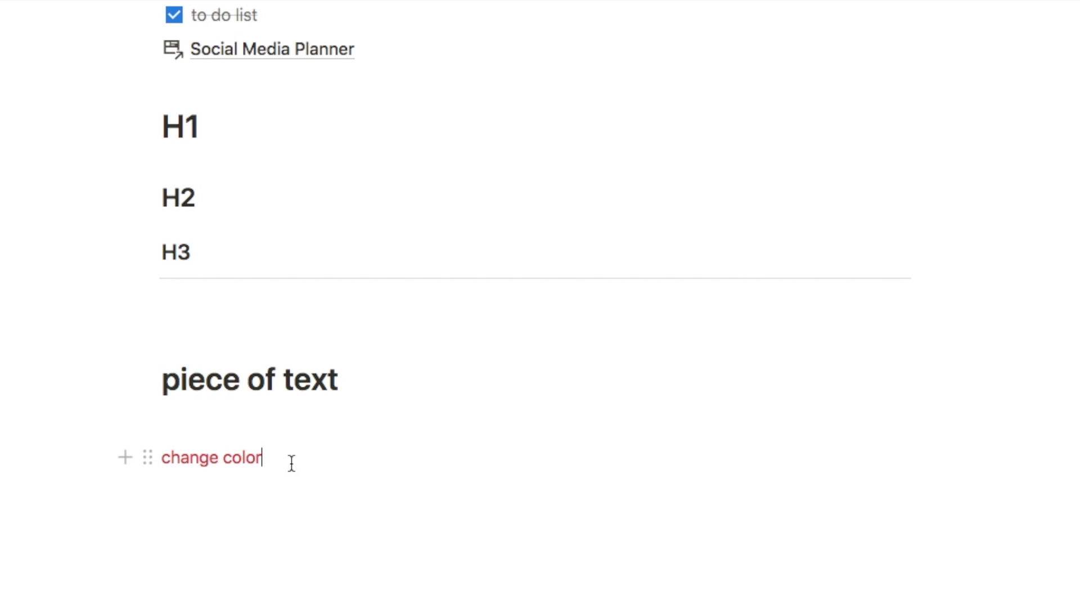
pyautogui.press('Escape')
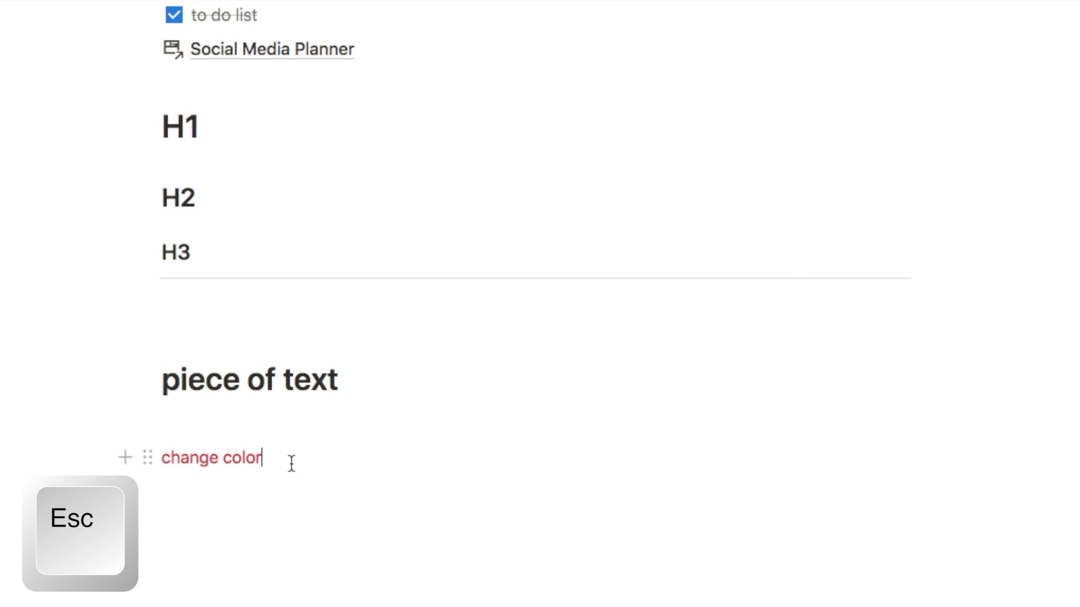
# - Select the practice blocks from H1 down to the colored line and delete them
pyautogui.press('Escape')
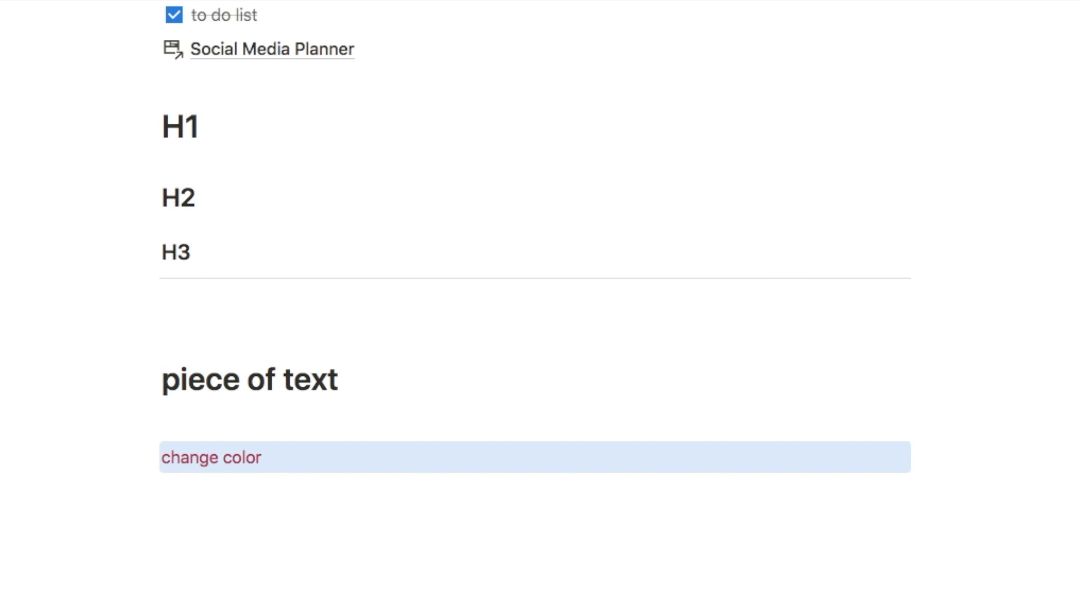
pyautogui.press('Up')
pyautogui.press('Up')
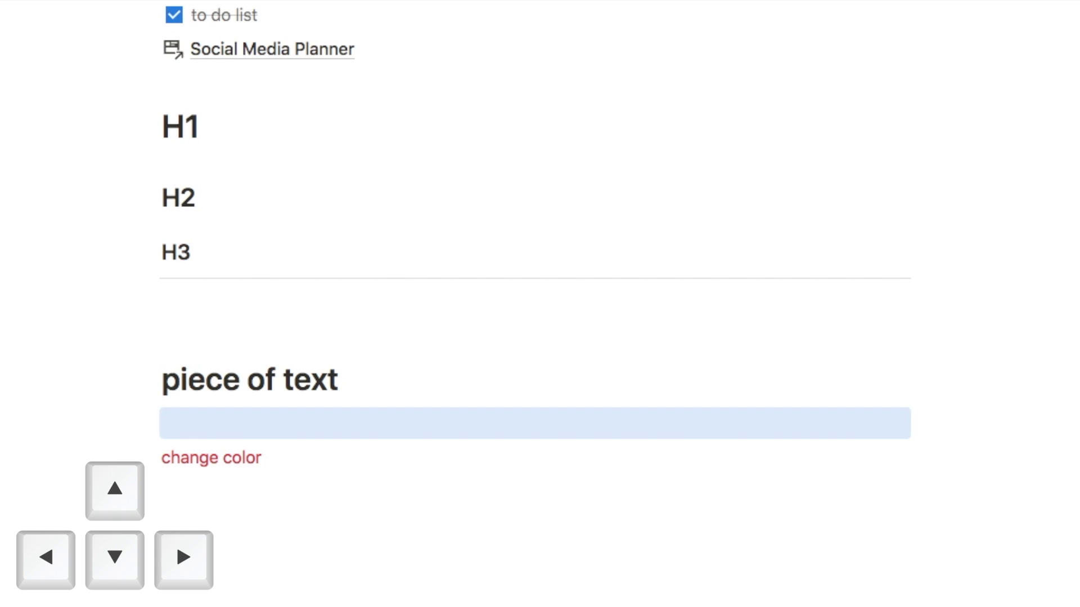
pyautogui.press('Down')
pyautogui.press('Up')
pyautogui.press('Up')
pyautogui.press('Up')
pyautogui.press('Up')
pyautogui.press('Up')
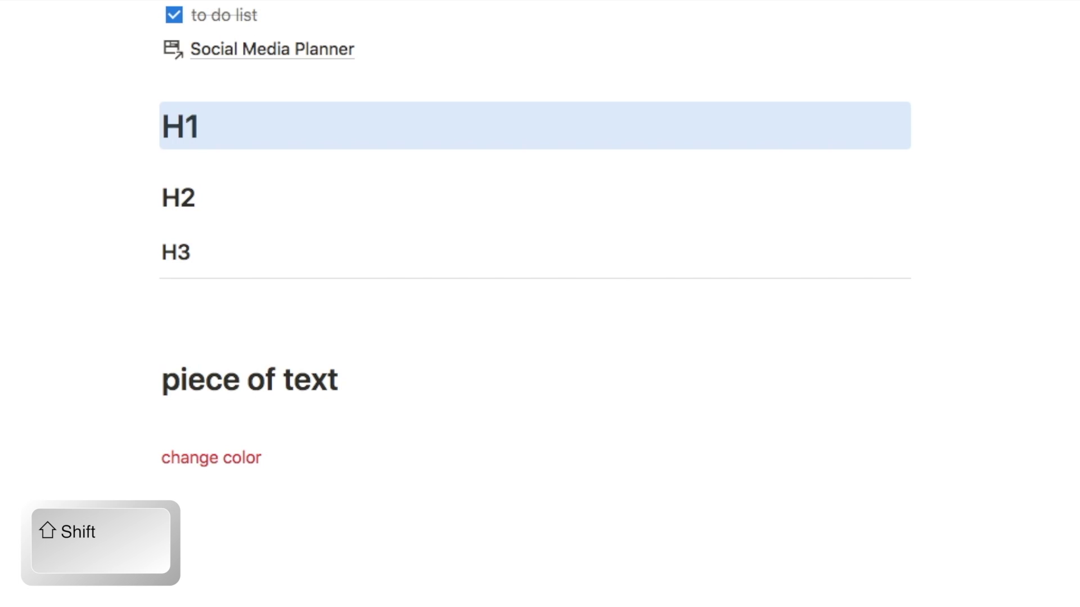
pyautogui.hotkey('shift', 'Down')
pyautogui.hotkey('shift', 'Down')
pyautogui.hotkey('shift', 'Down')
pyautogui.hotkey('shift', 'Down')
pyautogui.hotkey('shift', 'Down')
pyautogui.hotkey('shift', 'Down')
pyautogui.hotkey('shift', 'Down')
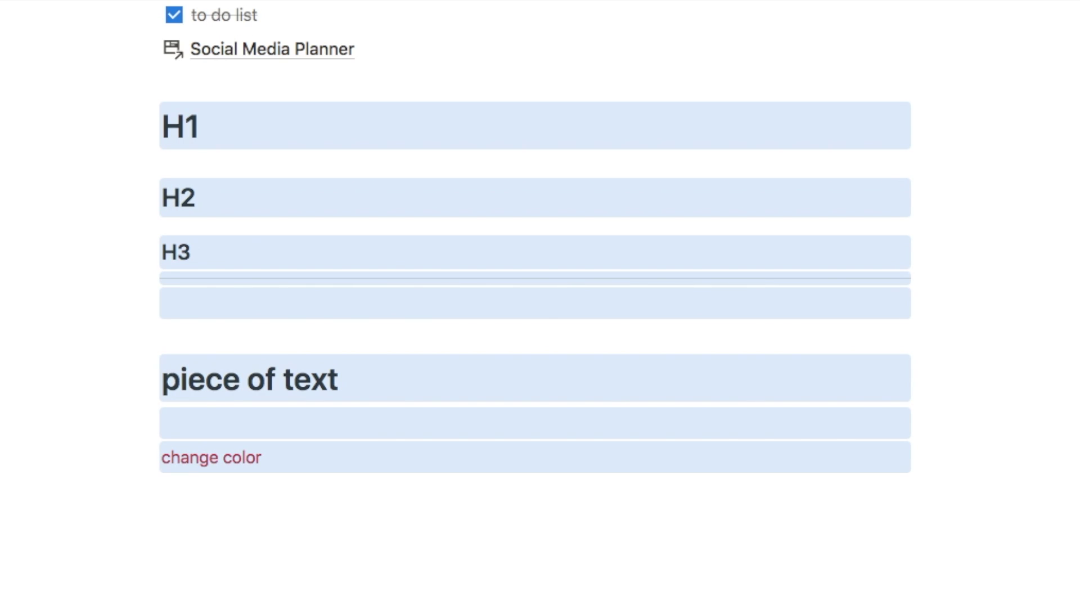
pyautogui.press('BackSpace')
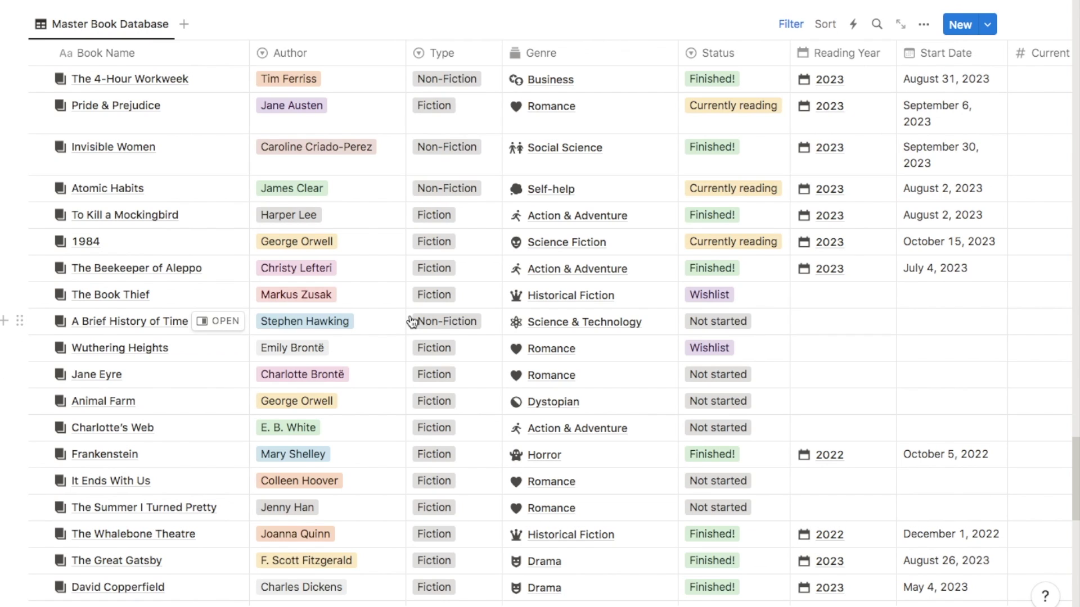
# - Scroll the Master Book Database across to Rating and back, then open the Book Name column menu
pyautogui.hscroll(5, 412, 321)
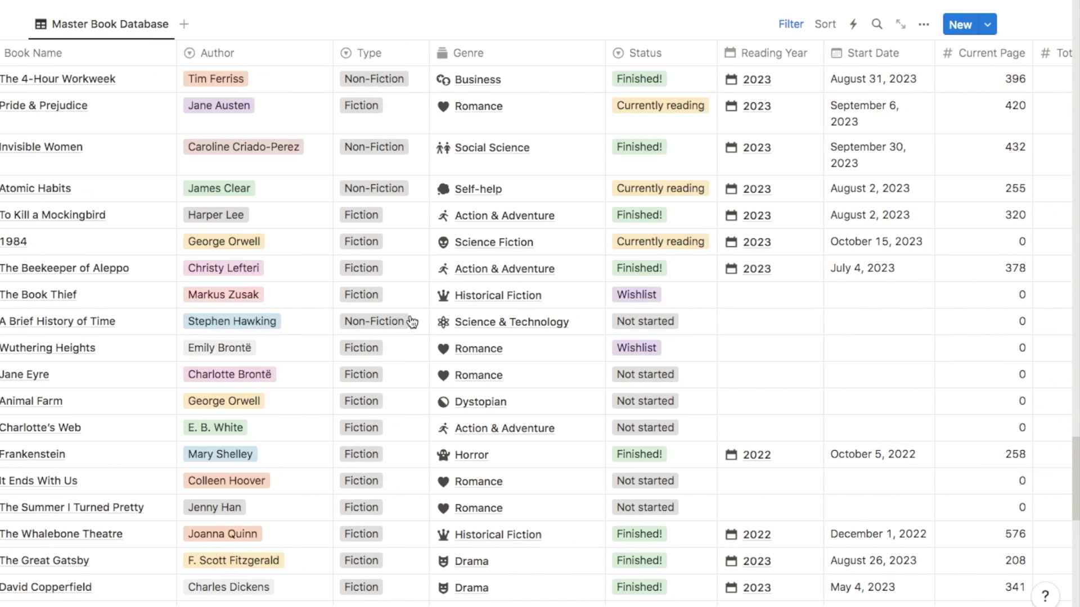
pyautogui.hscroll(5, 412, 321)
pyautogui.hscroll(-4, 413, 321)
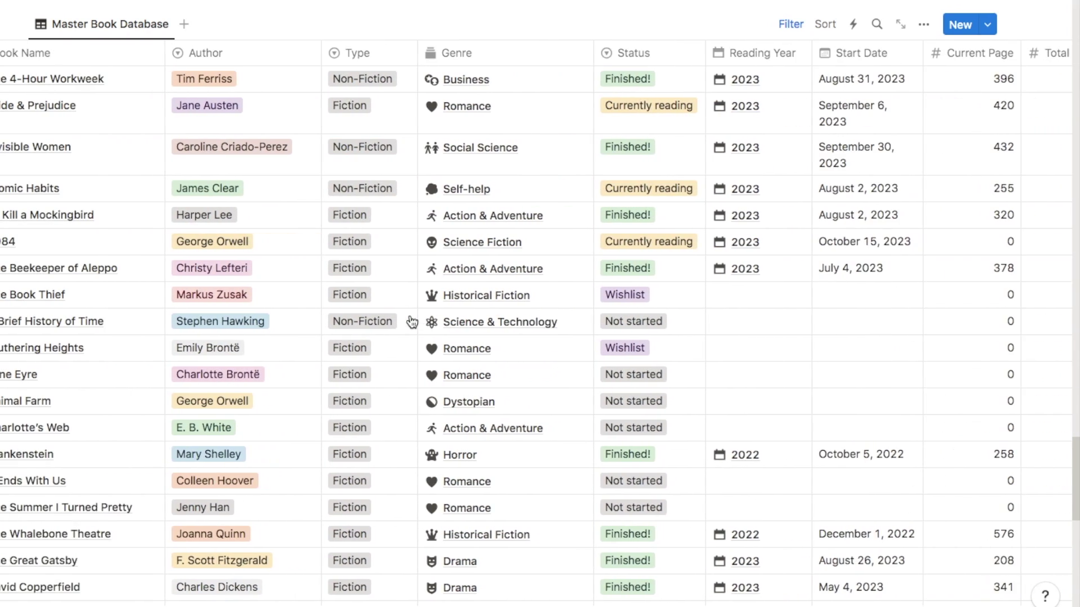
pyautogui.hscroll(-2, 412, 322)
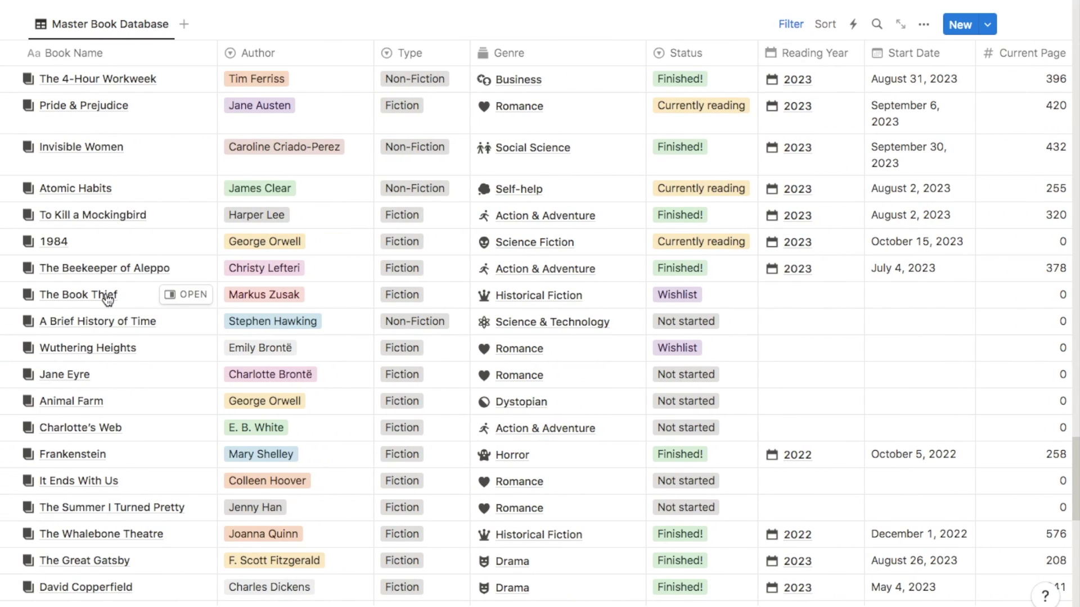
pyautogui.hscroll(4, 349, 366)
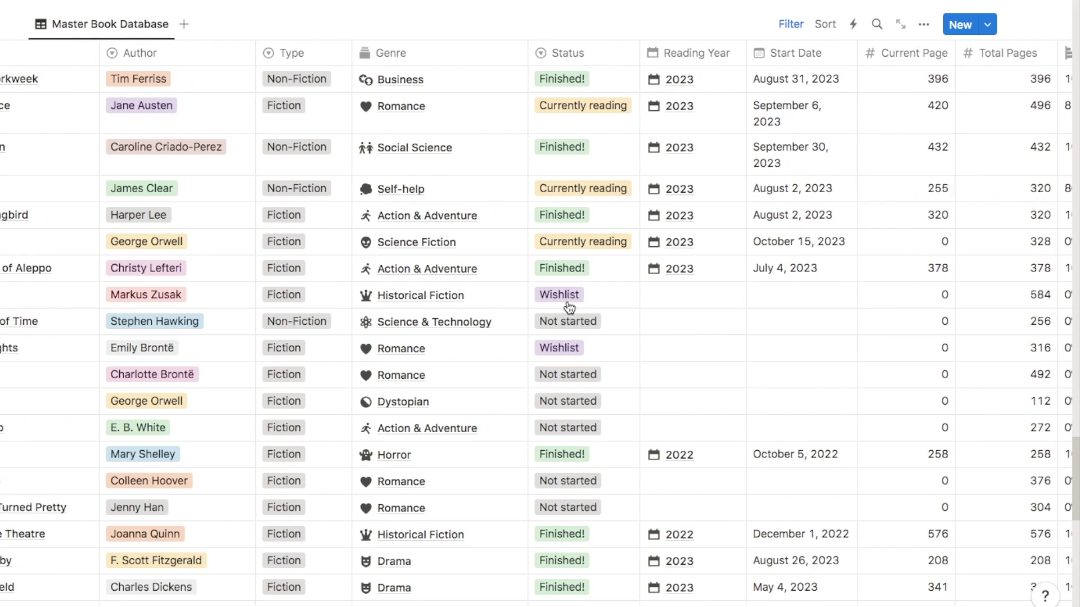
pyautogui.hscroll(8, 569, 307)
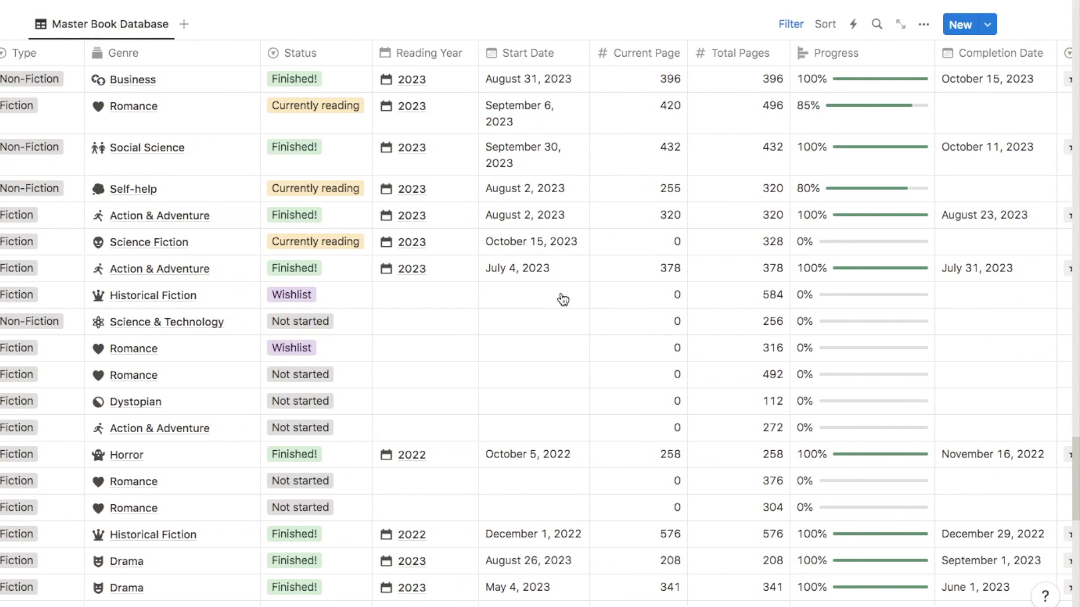
pyautogui.hscroll(1, 827, 251)
pyautogui.hscroll(2, 827, 251)
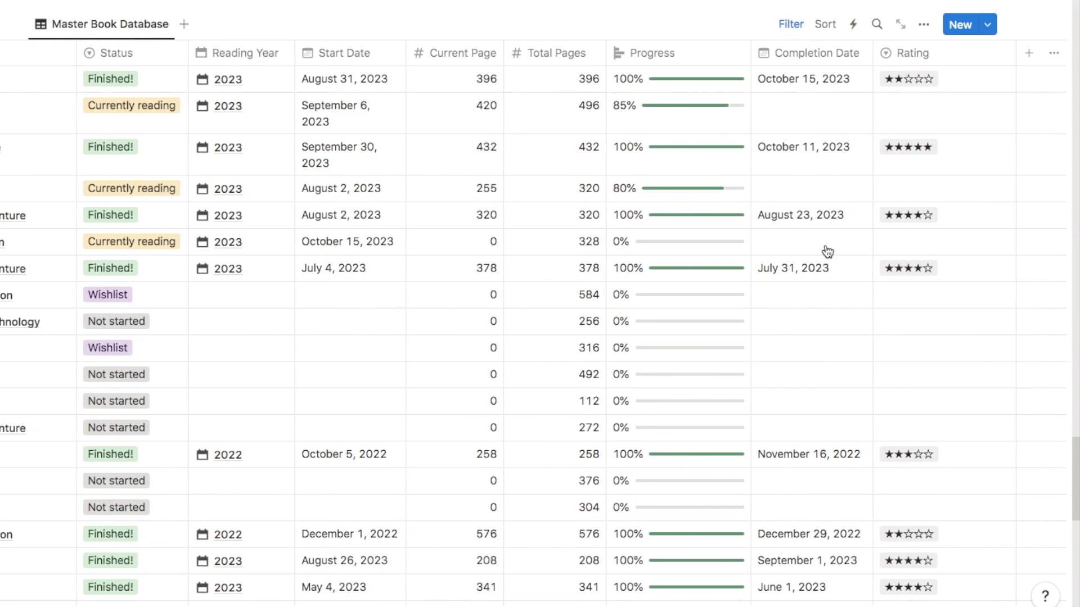
pyautogui.hscroll(1, 828, 251)
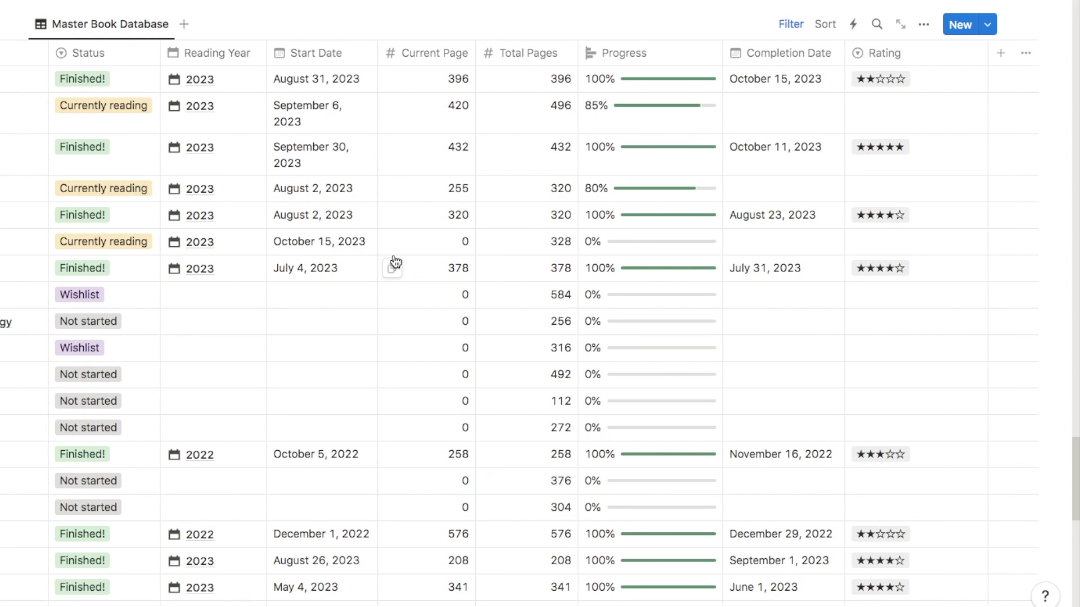
pyautogui.hscroll(-10, 395, 261)
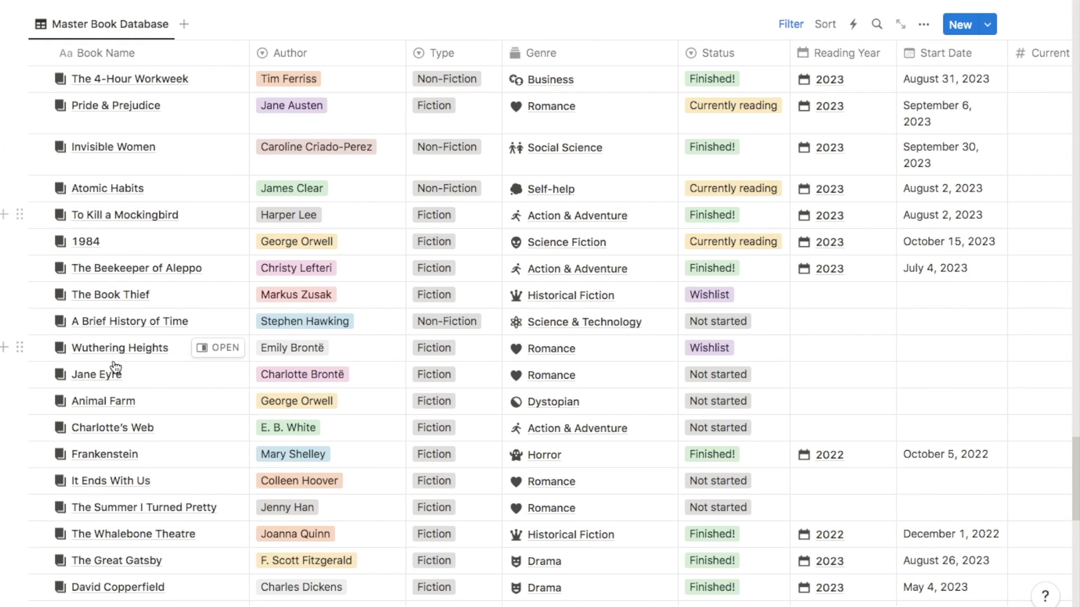
pyautogui.click(99, 52)
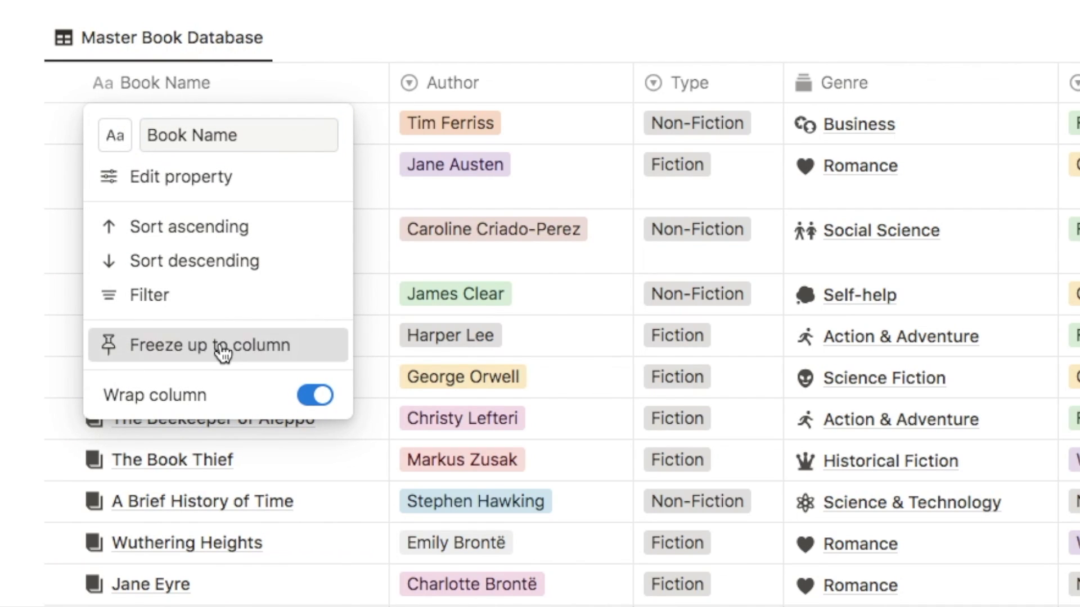
# - Freeze the book table at Book Name and scroll sideways to check it stays fixed
pyautogui.click(223, 353)
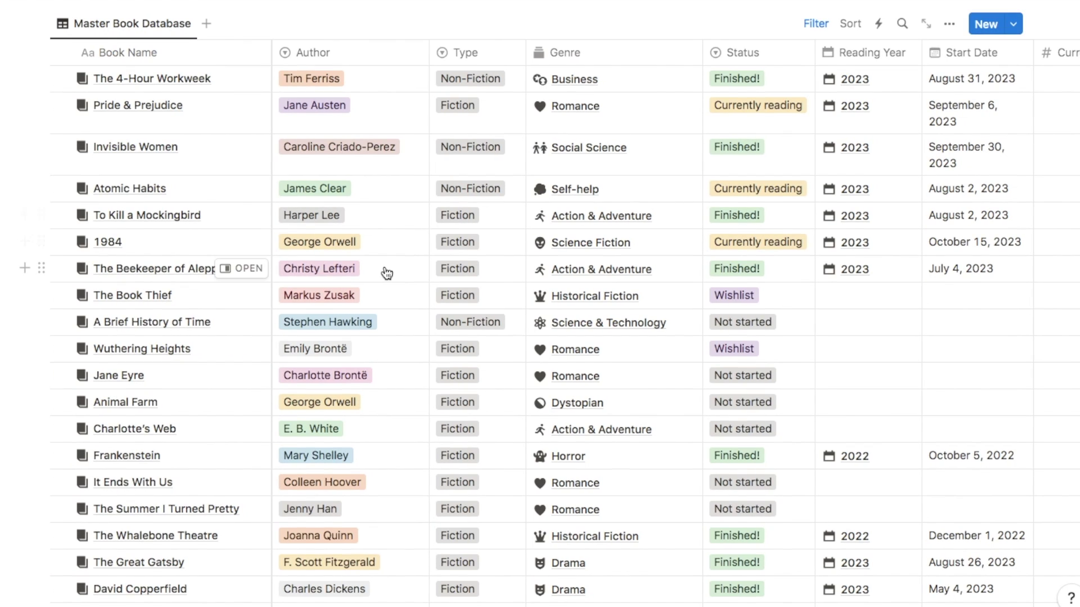
pyautogui.hscroll(2, 386, 272)
pyautogui.hscroll(4, 386, 273)
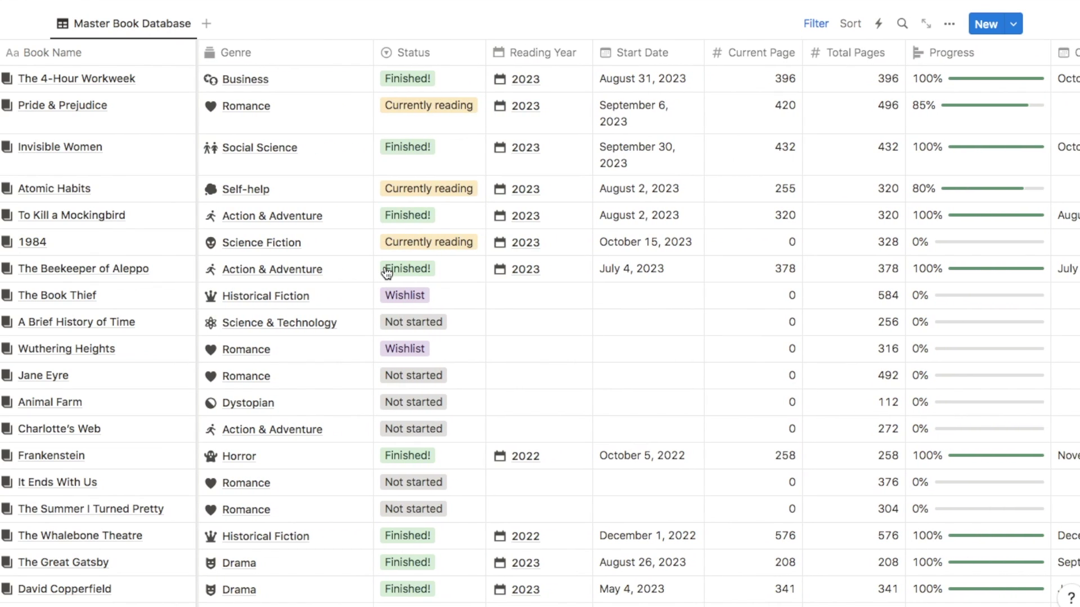
pyautogui.hscroll(4, 441, 329)
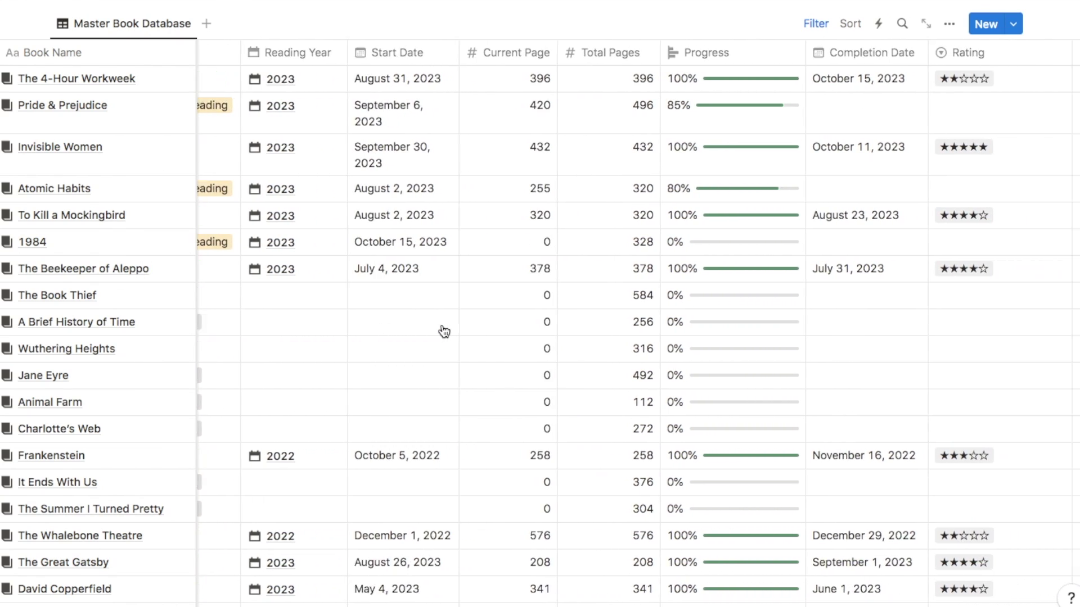
pyautogui.hscroll(2, 444, 331)
pyautogui.hscroll(1, 444, 331)
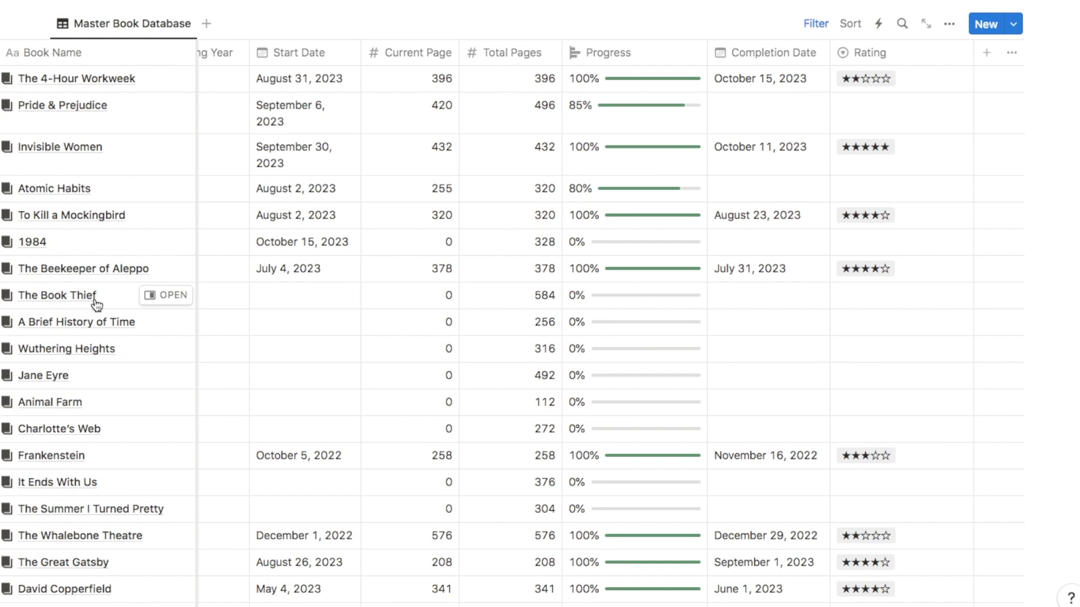
pyautogui.hscroll(-14, 358, 257)
pyautogui.hscroll(-4, 362, 257)
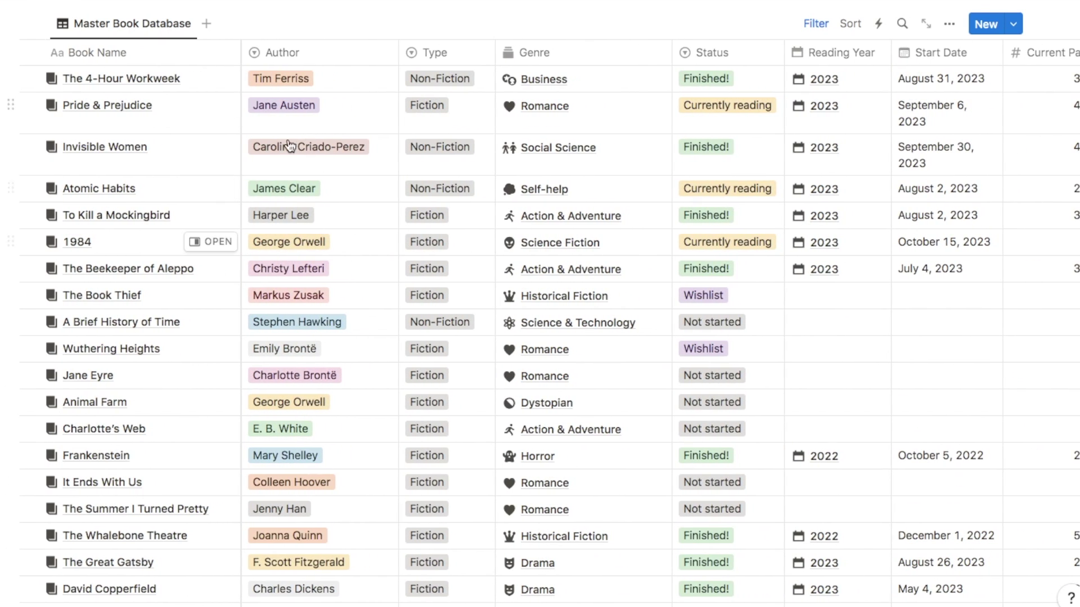
# - Freeze the table up to the Author column and scroll to confirm both columns stay fixed
pyautogui.click(282, 56)
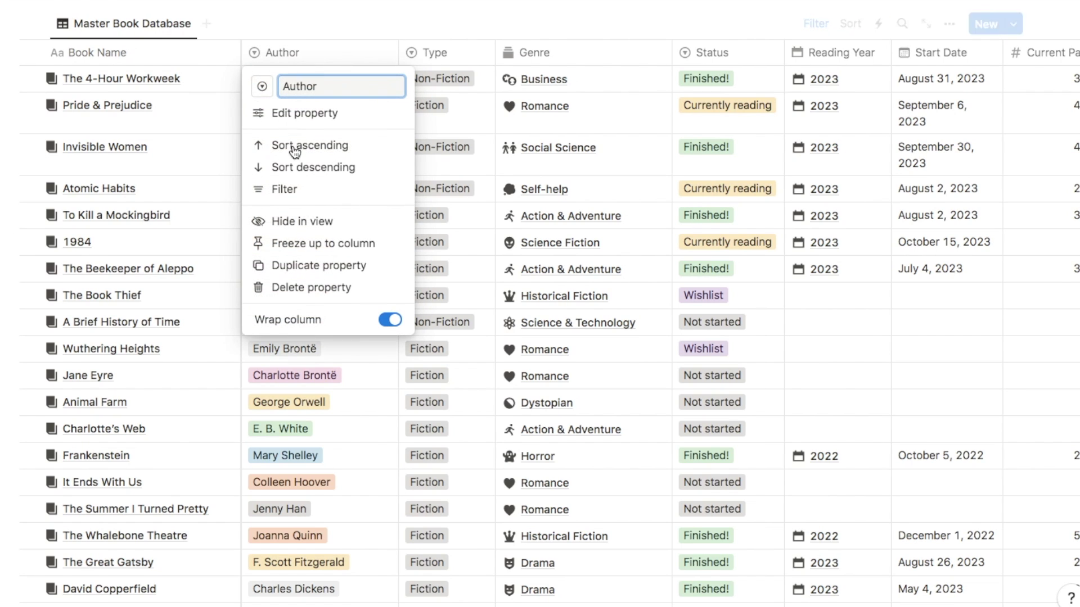
pyautogui.click(308, 243)
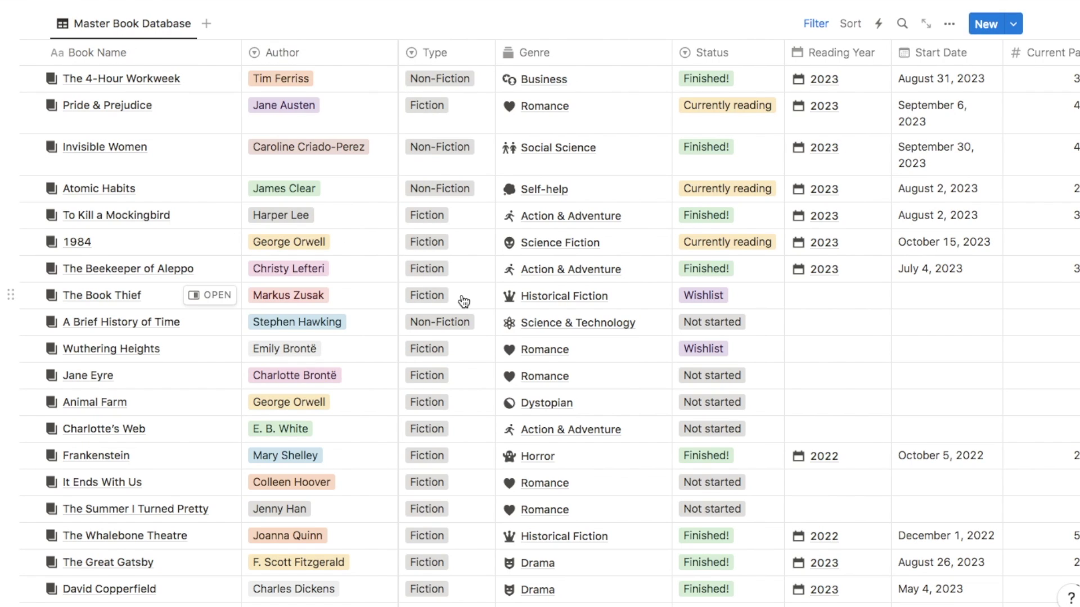
pyautogui.hscroll(15, 463, 302)
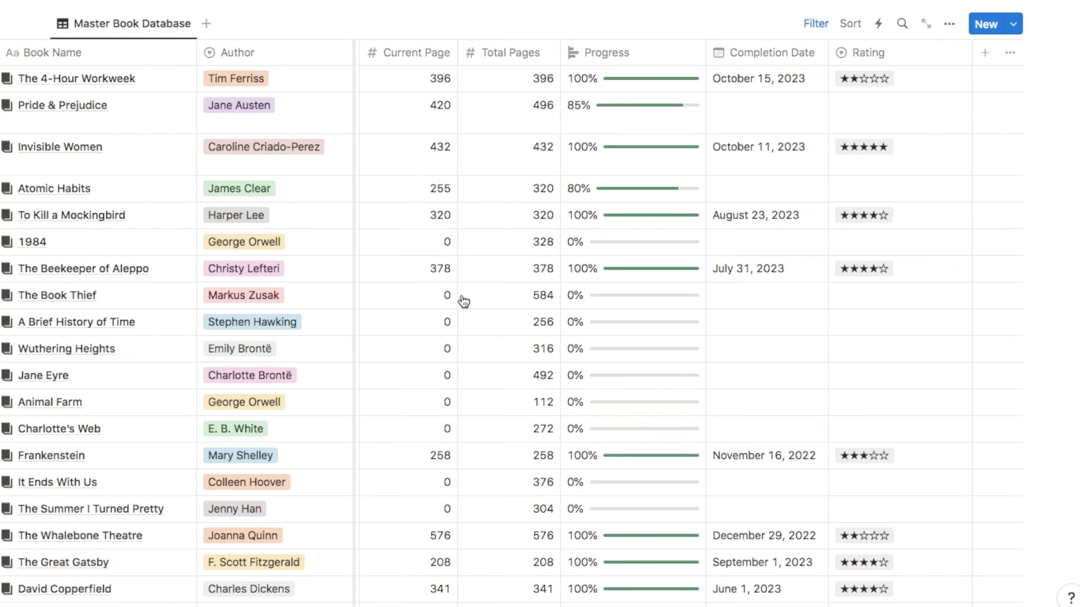
pyautogui.hscroll(-15, 639, 392)
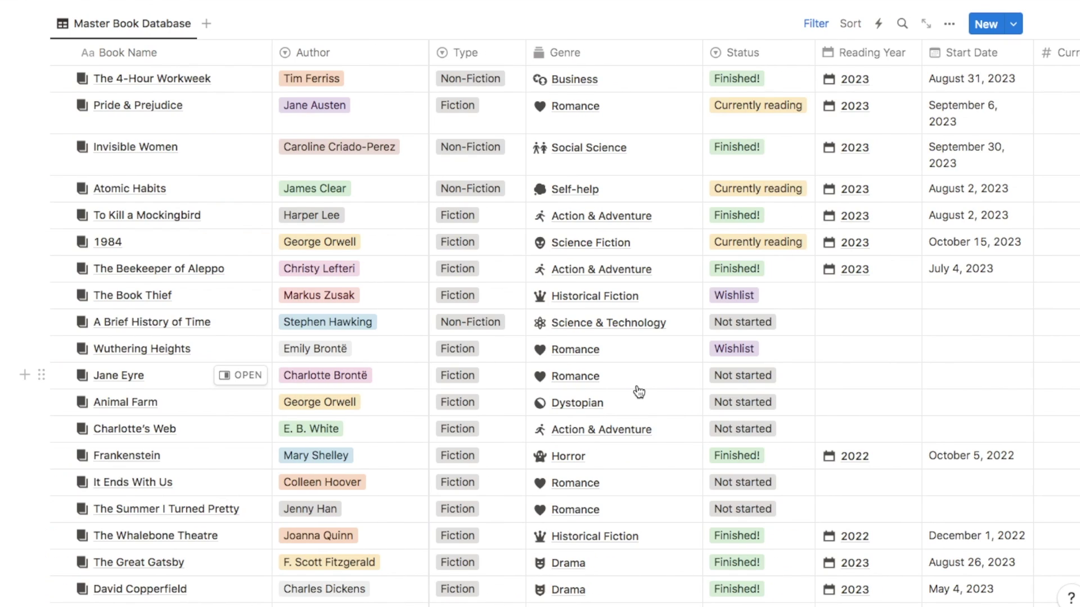
pyautogui.scroll(-1, 717, 352)
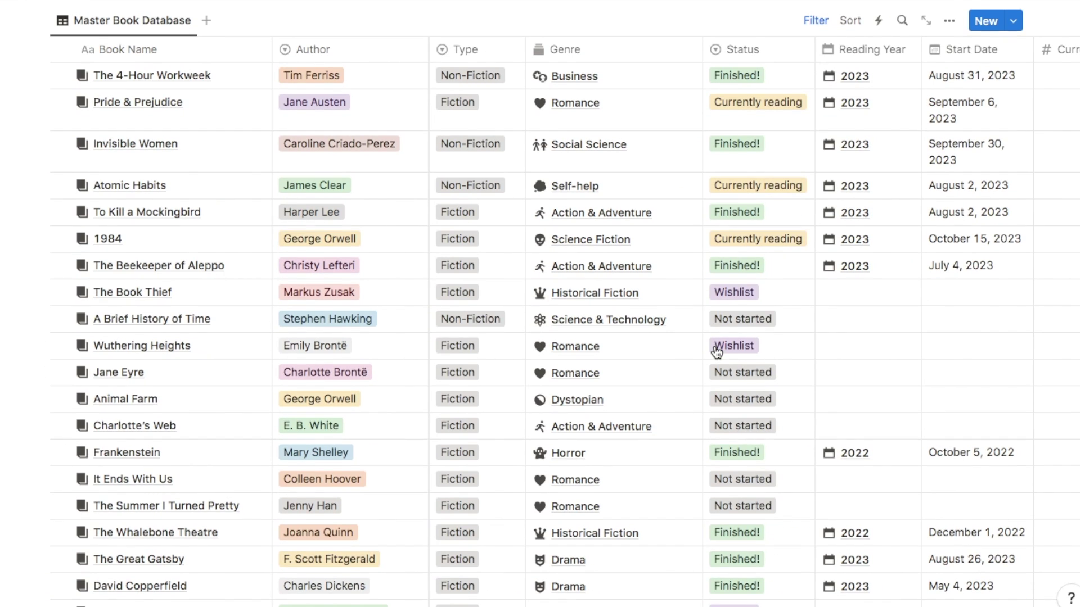
pyautogui.hscroll(12, 657, 239)
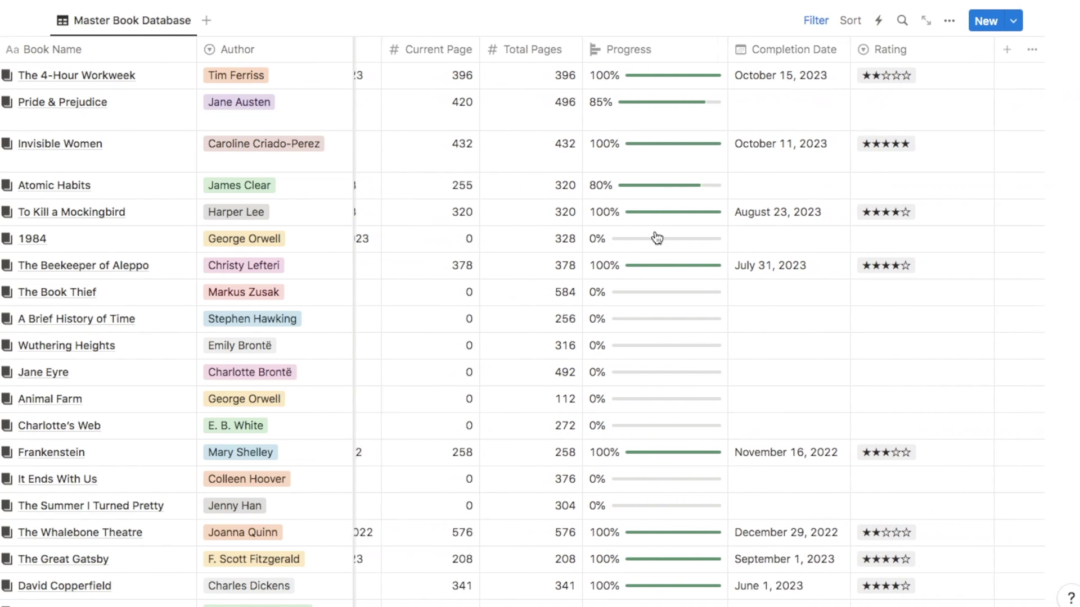
pyautogui.hscroll(1, 657, 238)
pyautogui.click(984, 57)
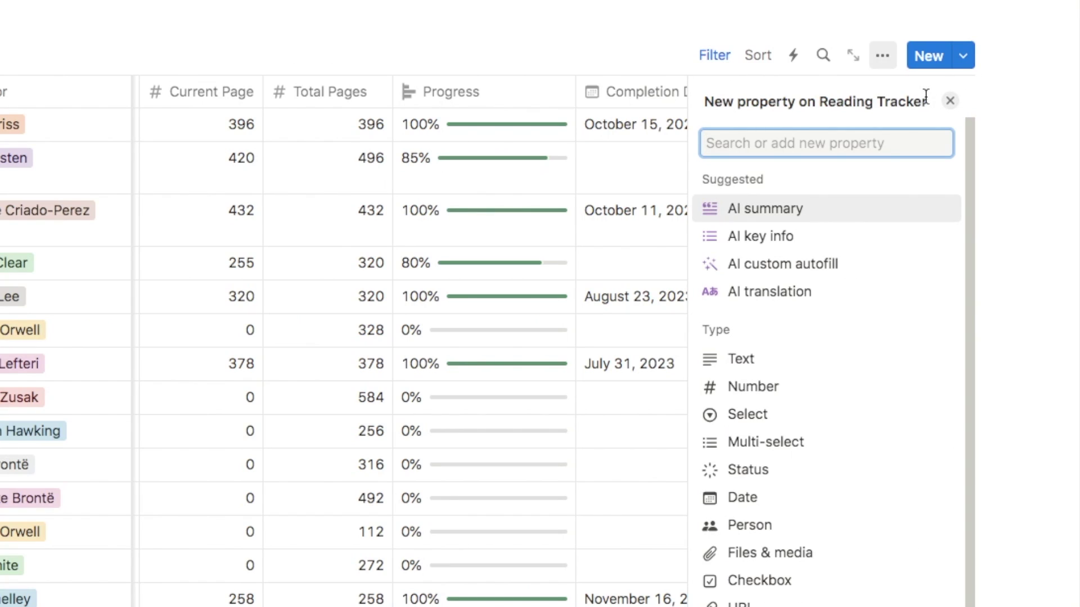
# - Add a Summary text property and paste the summary into Pride and Prejudice's cell
pyautogui.write('text')
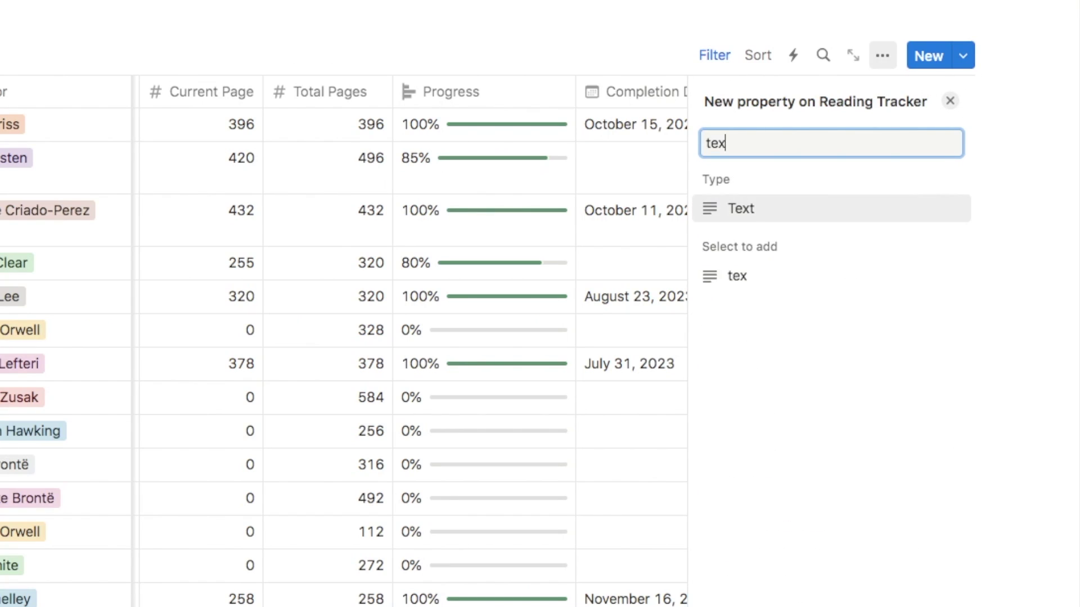
pyautogui.click(752, 211)
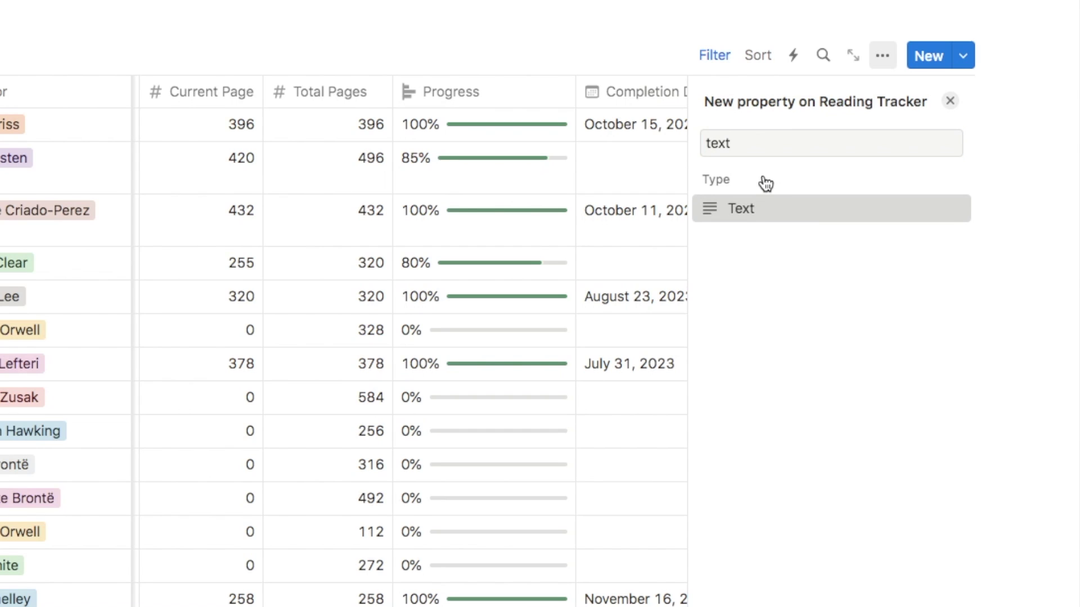
pyautogui.write('Summary')
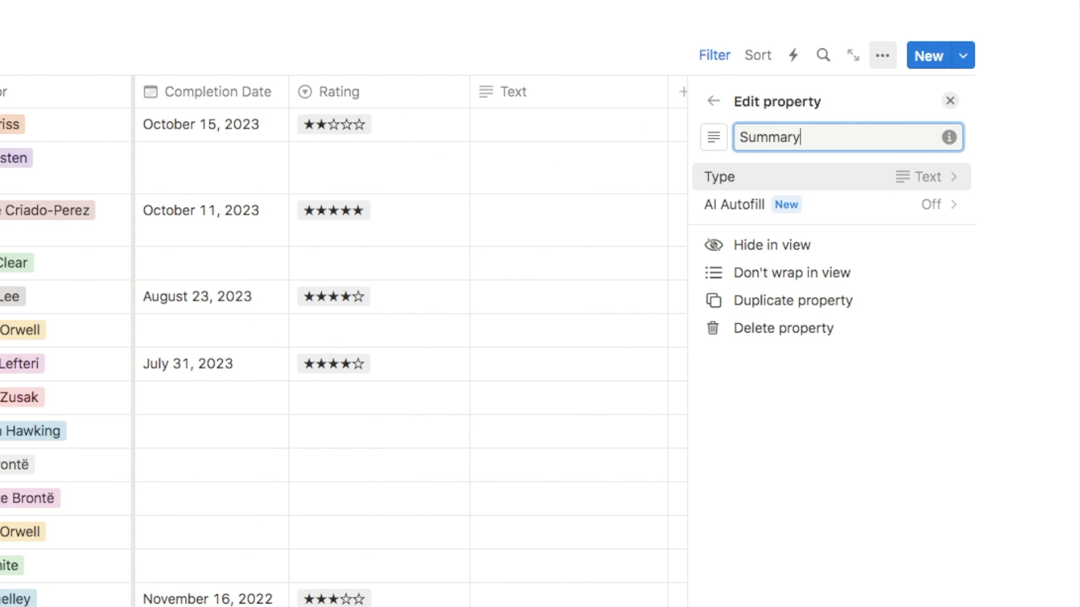
pyautogui.press('Escape')
pyautogui.click(739, 164)
pyautogui.write('Pride and Prejudice follows the turbulent relationship between Elizabeth Bennet, the daughter of a country gentleman, and Fitzwilliam Darcy, a rich aristocratic landowner. They must overcome the titular sins of pride and prejudice in order to fall in love and marry.')
pyautogui.press('Escape')
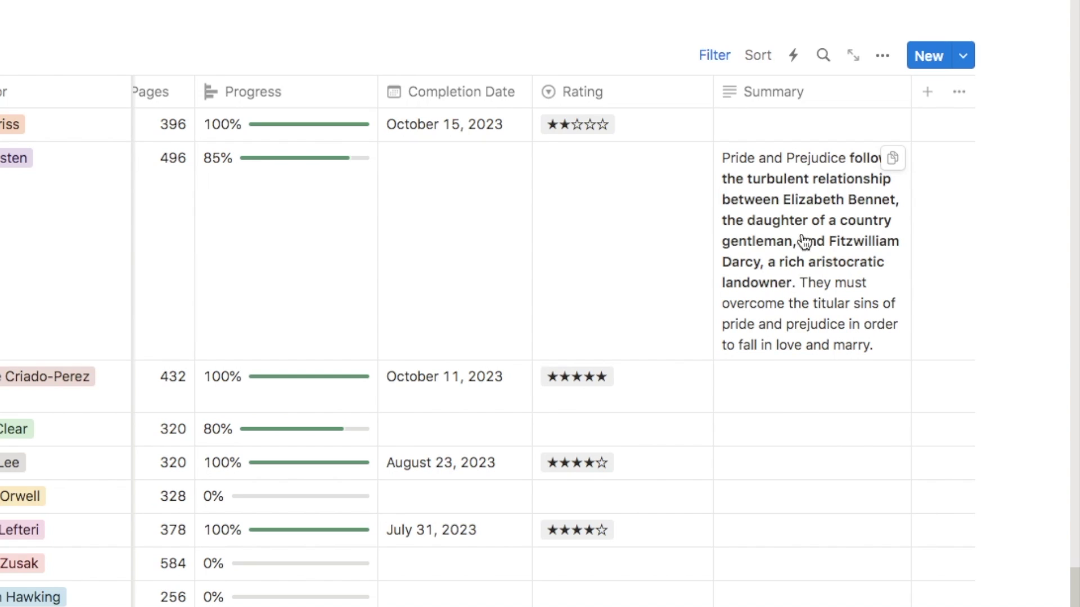
# - Turn off Wrap column for Summary and expand the full Pride and Prejudice summary
pyautogui.click(771, 100)
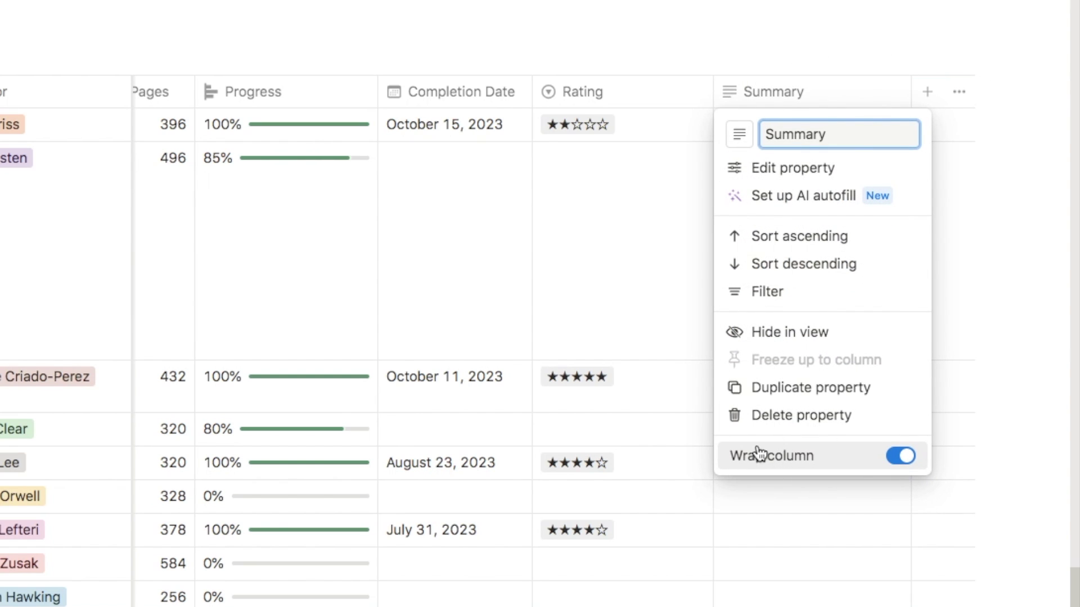
pyautogui.click(903, 464)
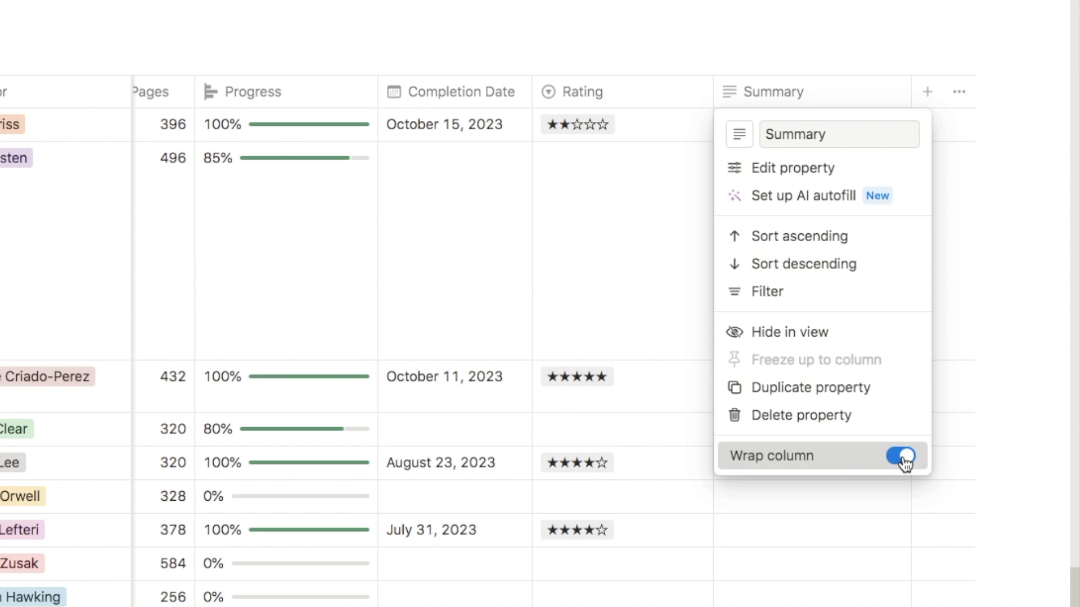
pyautogui.click(759, 48)
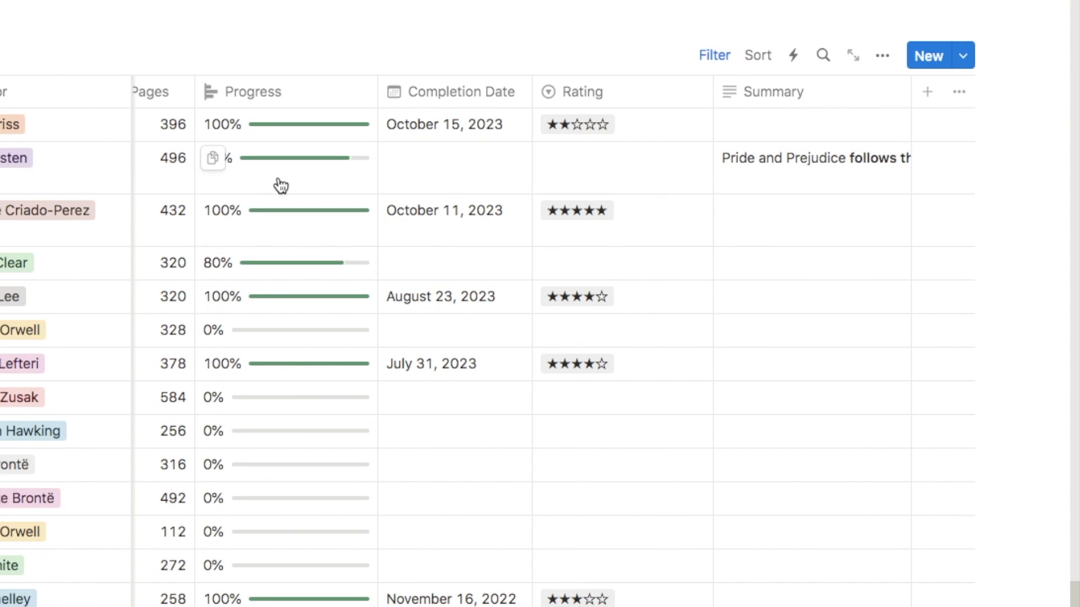
pyautogui.moveTo(800, 174)
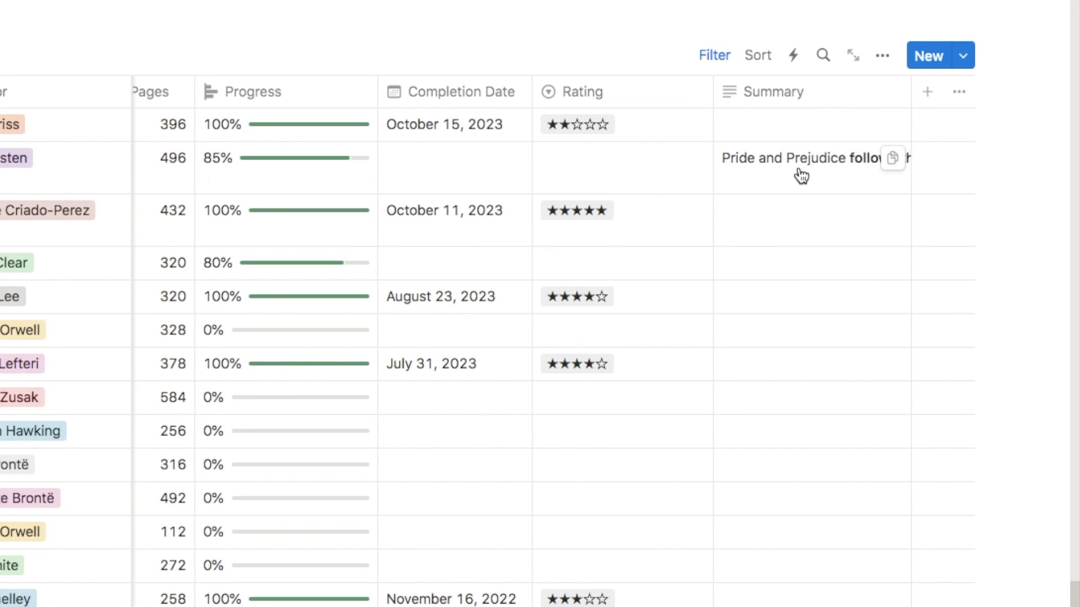
pyautogui.click(765, 168)
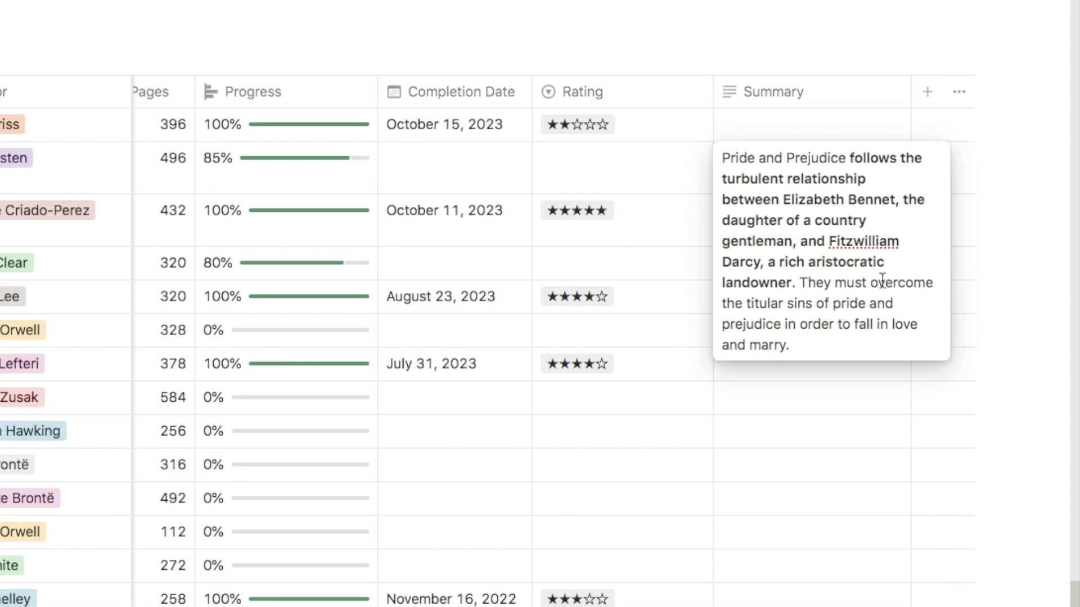
pyautogui.press('Escape')
pyautogui.hscroll(-15, 641, 364)
pyautogui.hscroll(-5, 641, 366)
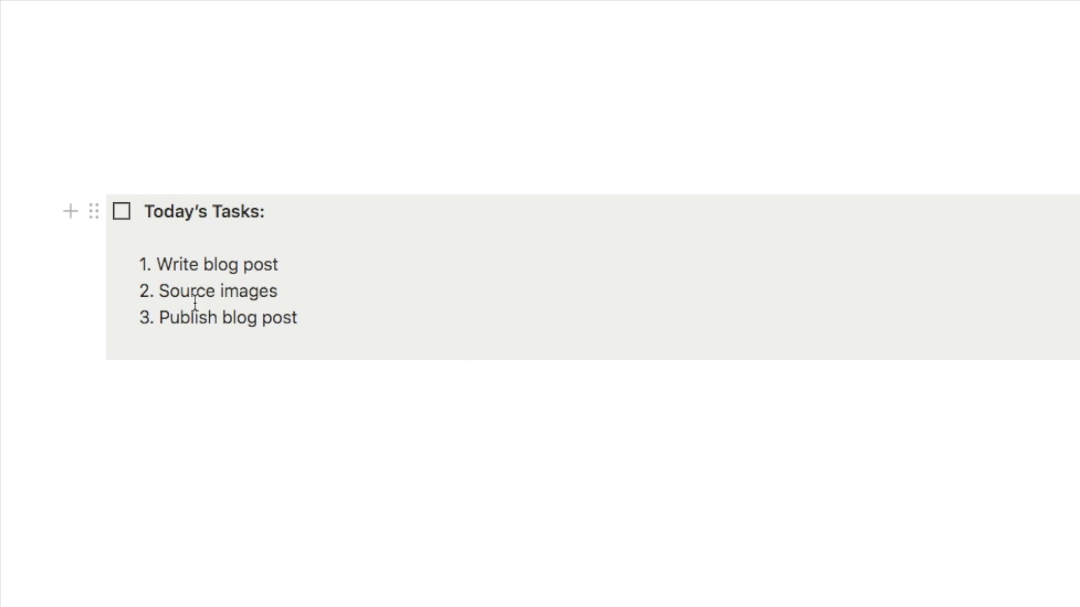
# - Tick and untick the Today's Tasks checkbox twice, leaving it unchecked
pyautogui.click(122, 214)
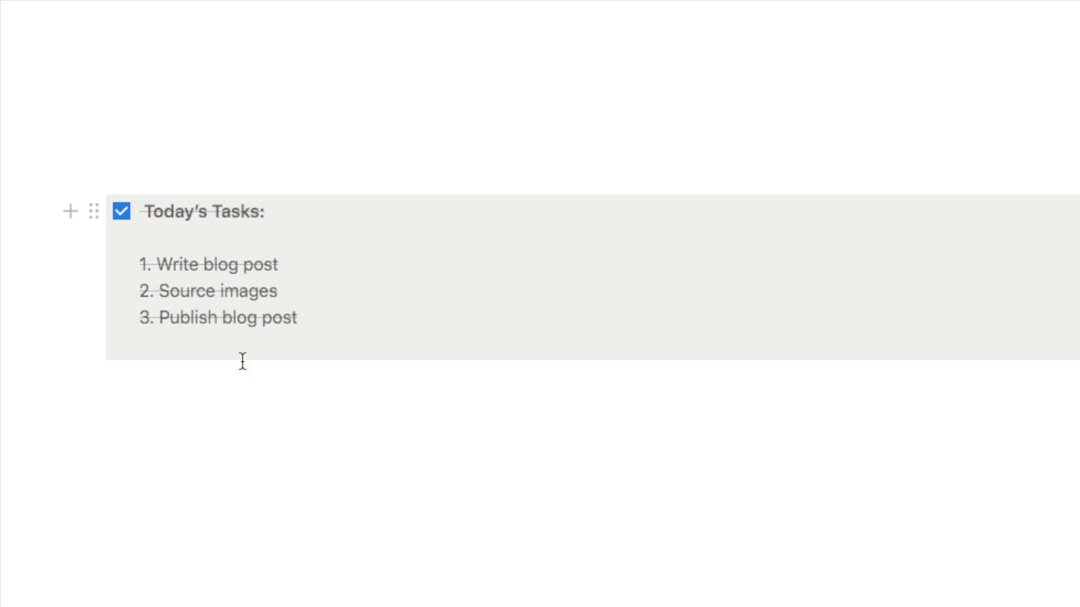
pyautogui.click(122, 213)
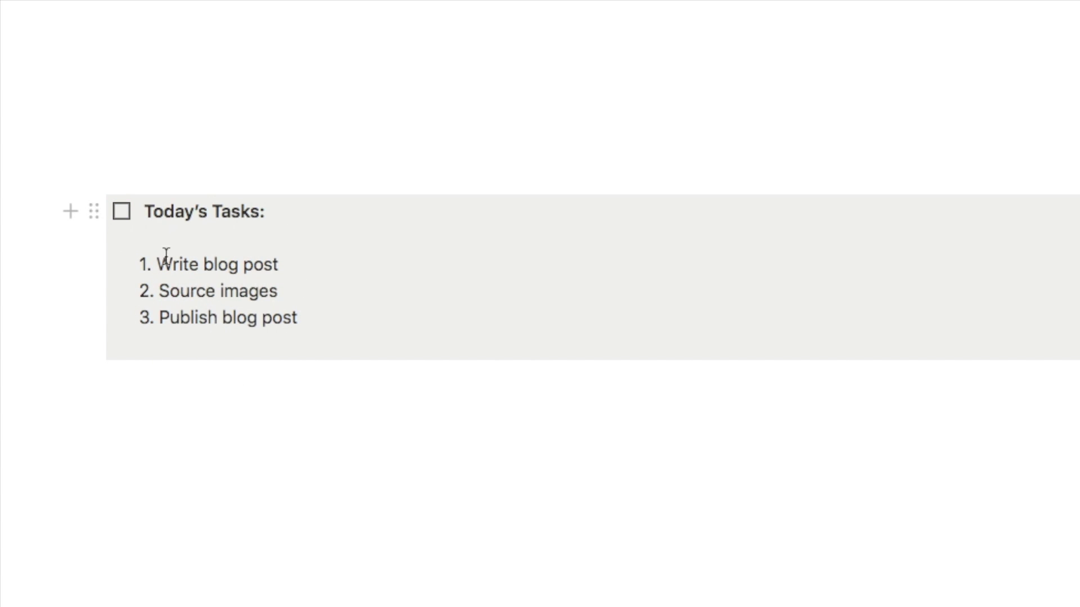
pyautogui.click(122, 213)
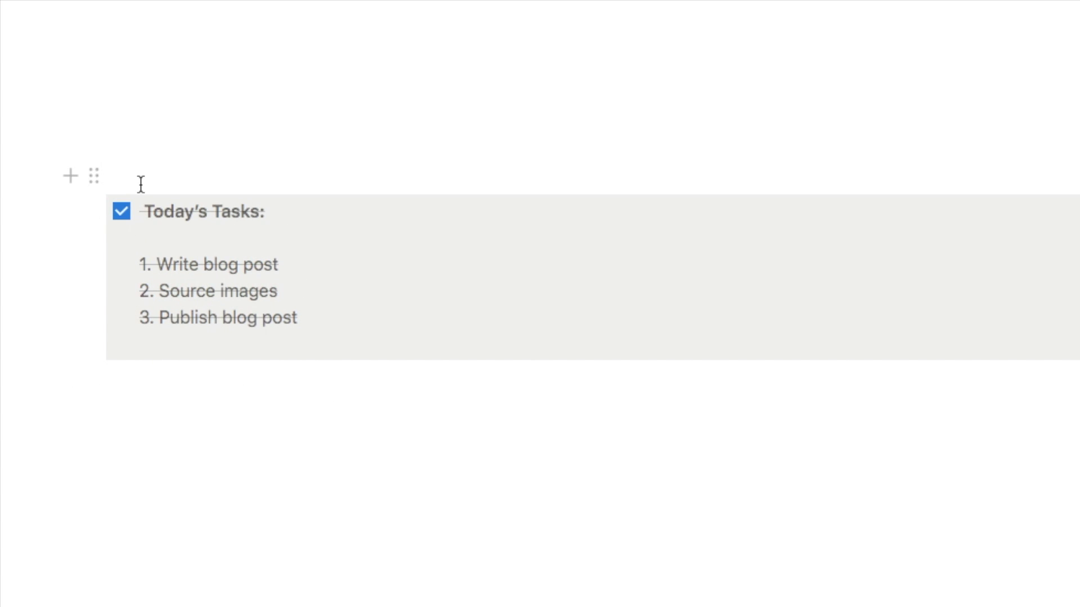
pyautogui.click(127, 217)
# - Add a new empty block below the grey Today's Tasks box
pyautogui.scroll(-1, 125, 217)
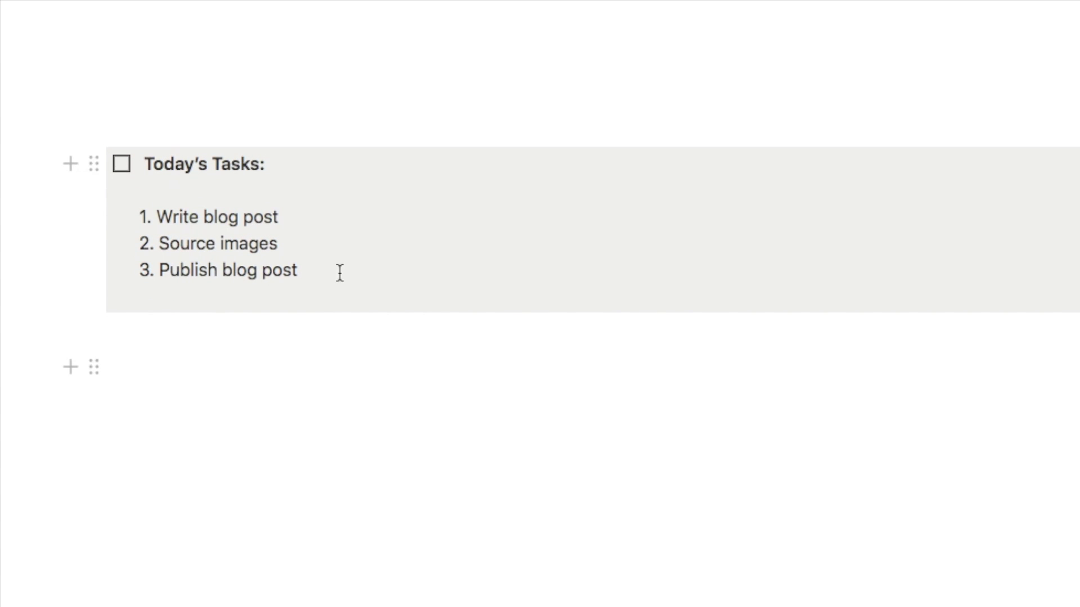
pyautogui.click(155, 375)
pyautogui.scroll(-2, 147, 315)
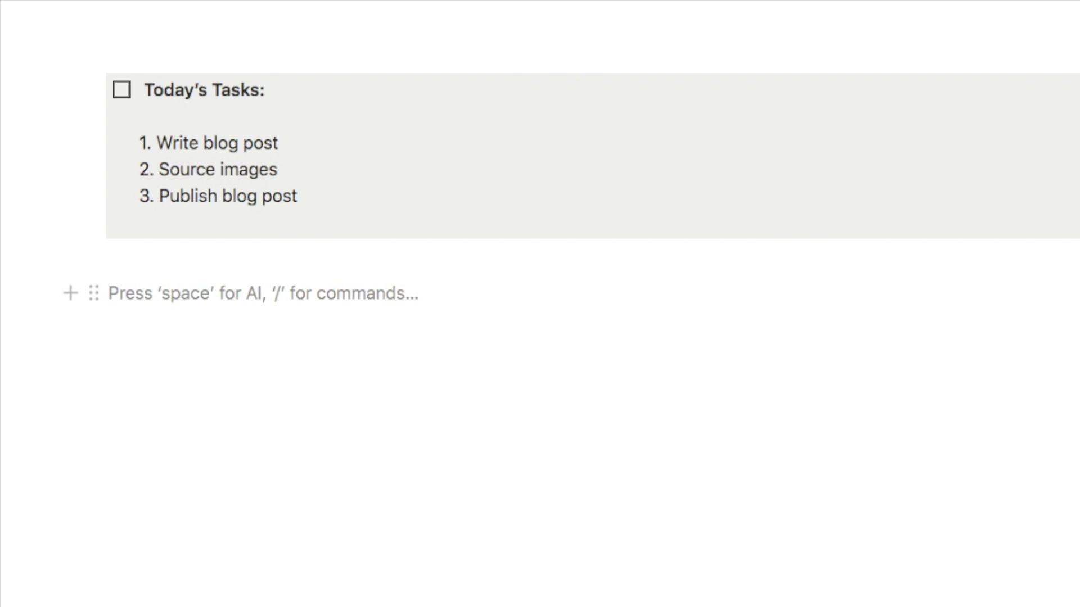
# - Add a new to-do block titled "Today's Tasks:" using /tod
pyautogui.write('/tod')
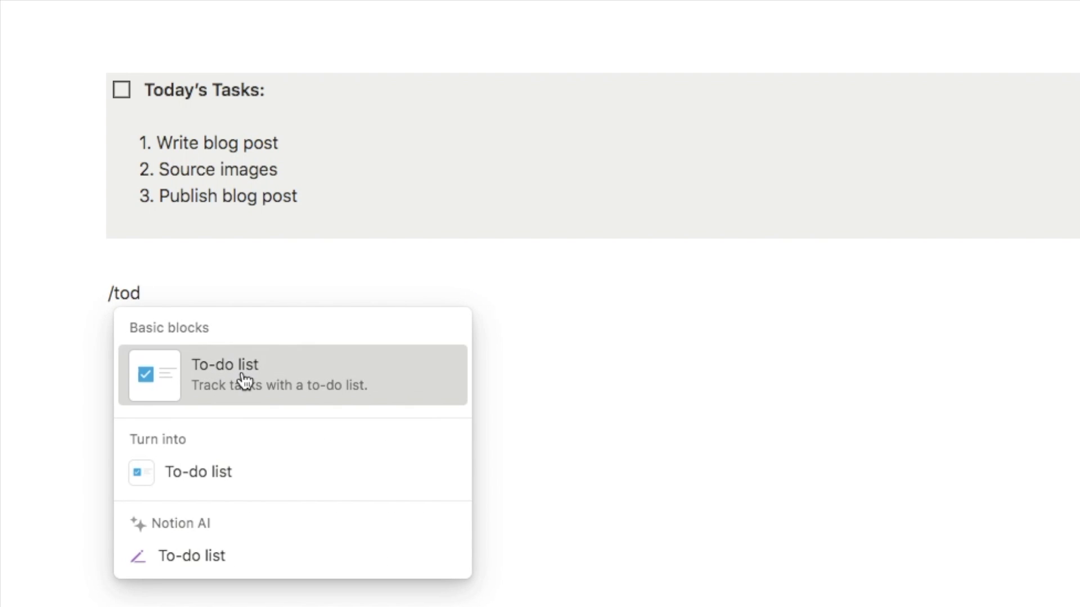
pyautogui.click(242, 382)
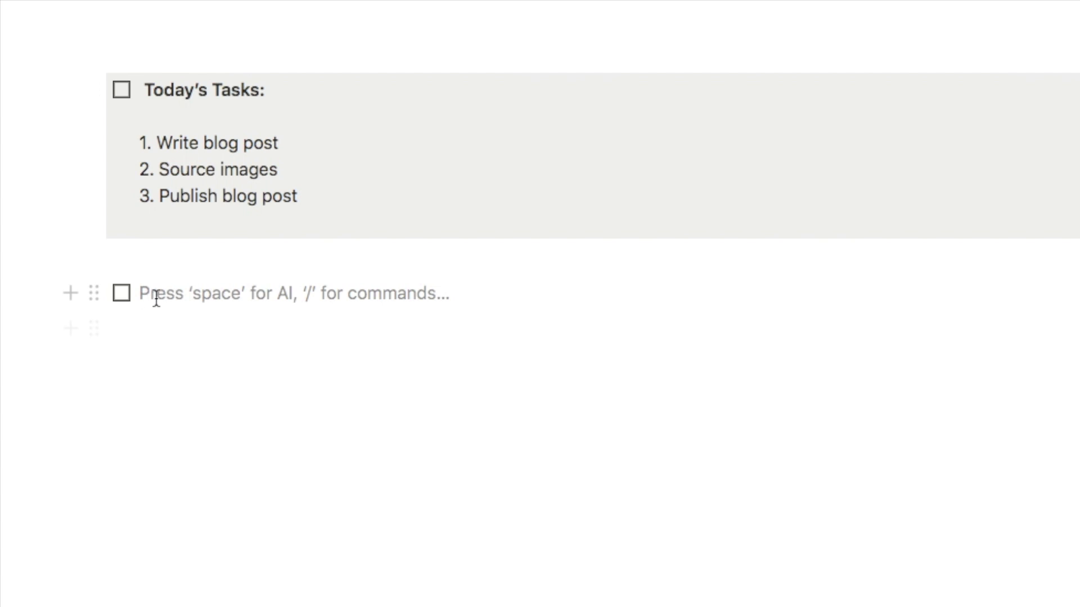
pyautogui.write("Today's Tasks:")
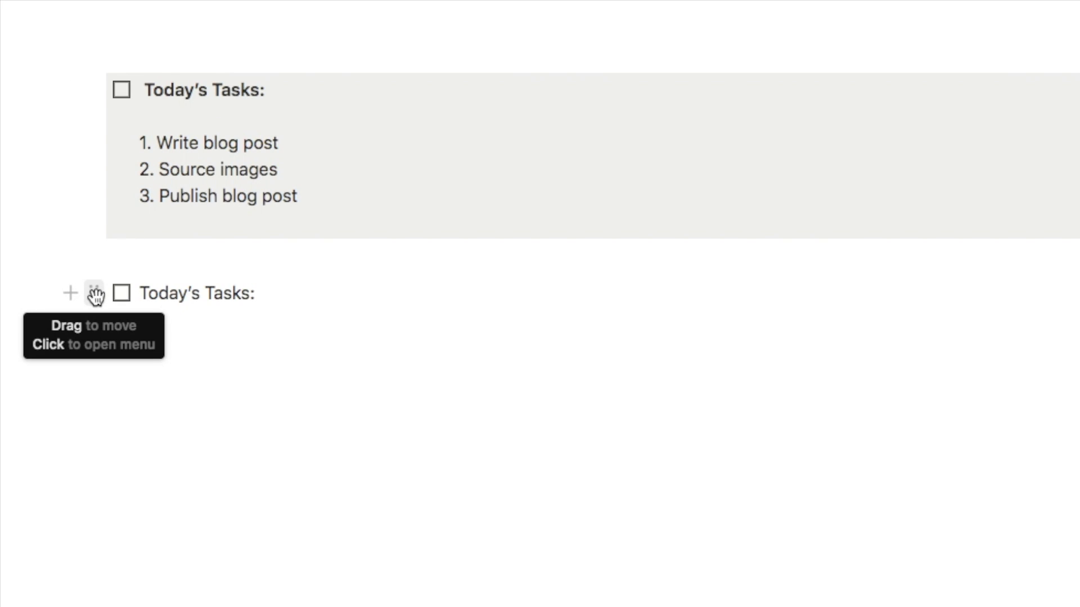
# - Give the Today's Tasks: to-do a gray background and make its heading bold
pyautogui.click(95, 294)
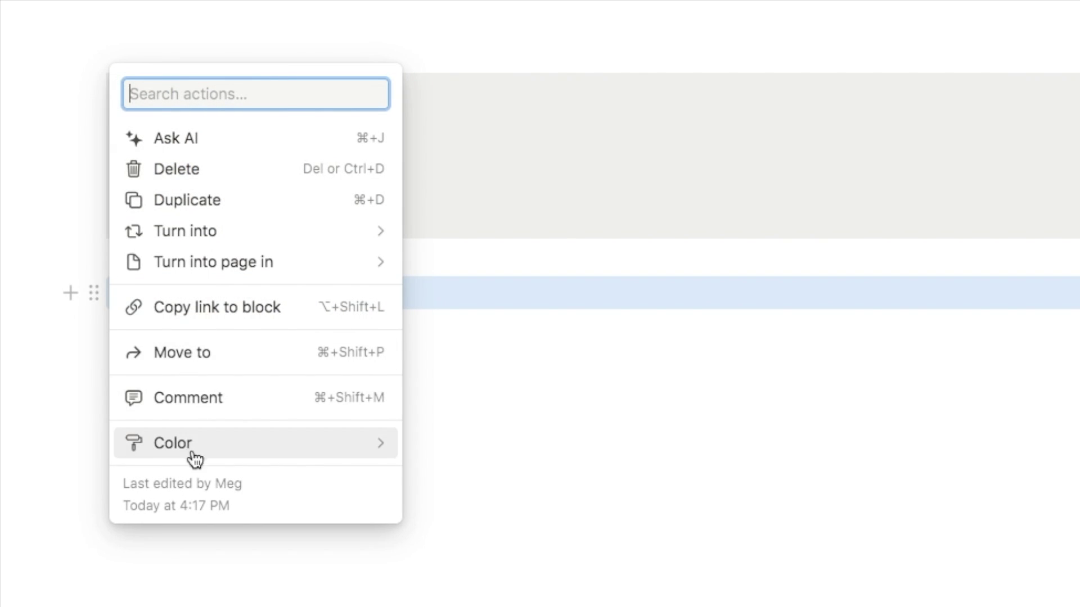
pyautogui.moveTo(197, 456)
pyautogui.scroll(-3, 472, 477)
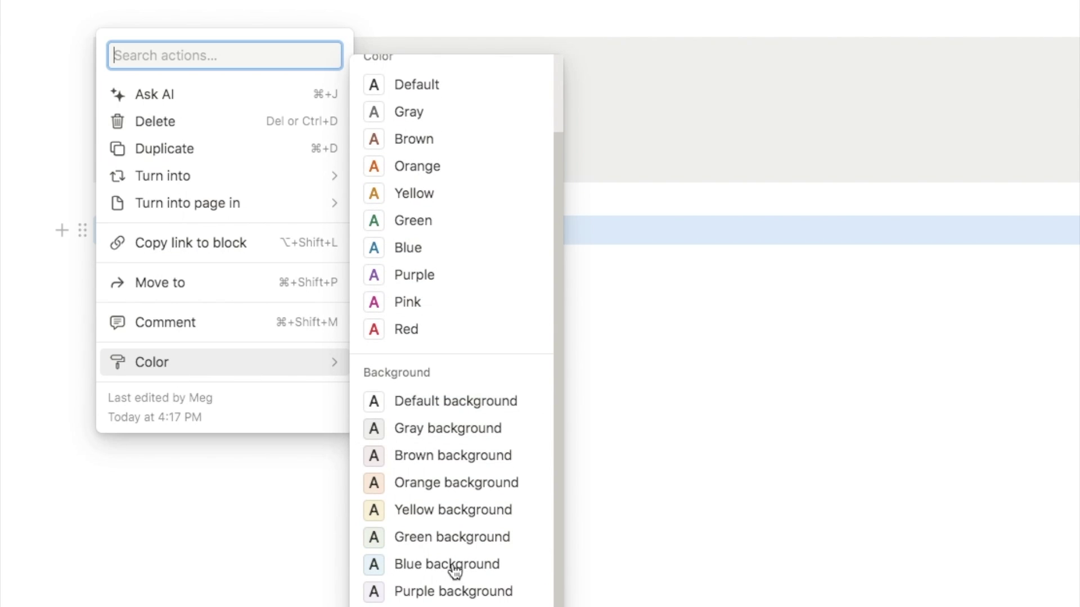
pyautogui.click(427, 433)
pyautogui.moveTo(219, 230); pyautogui.dragTo(167, 233)
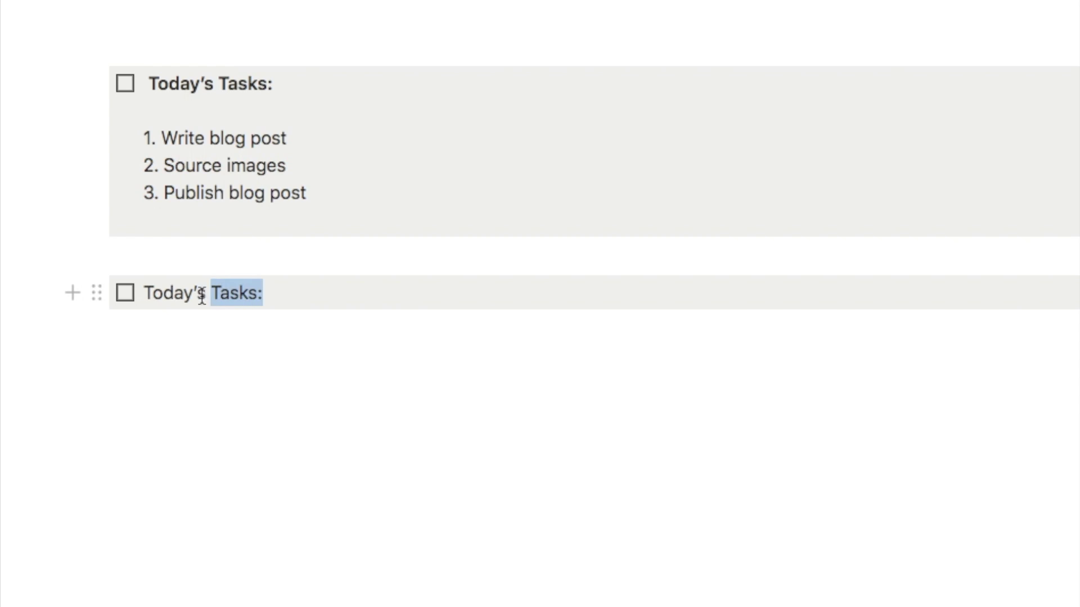
pyautogui.moveTo(201, 295); pyautogui.dragTo(145, 292)
pyautogui.click(494, 254)
pyautogui.click(277, 299)
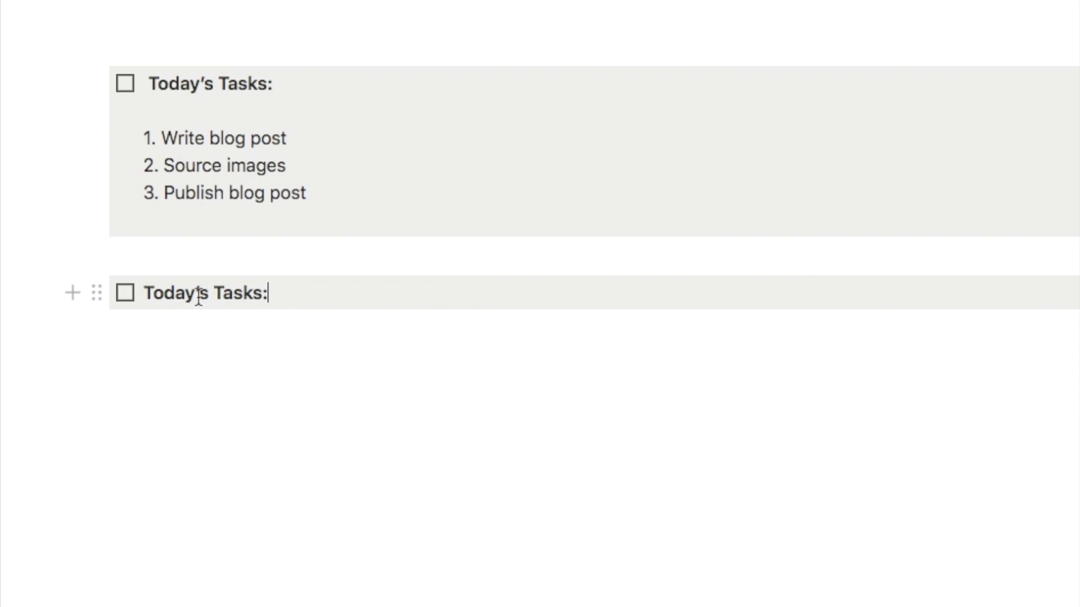
# - Add blank lines inside the Today's Tasks: to-do block with Shift+Enter
pyautogui.press('Return')
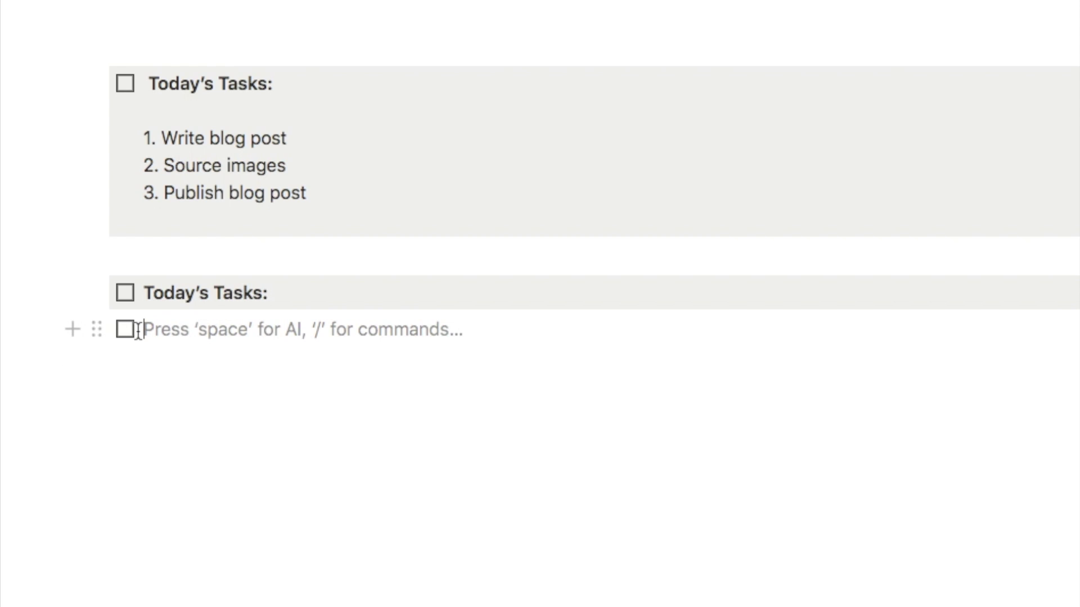
pyautogui.press('BackSpace')
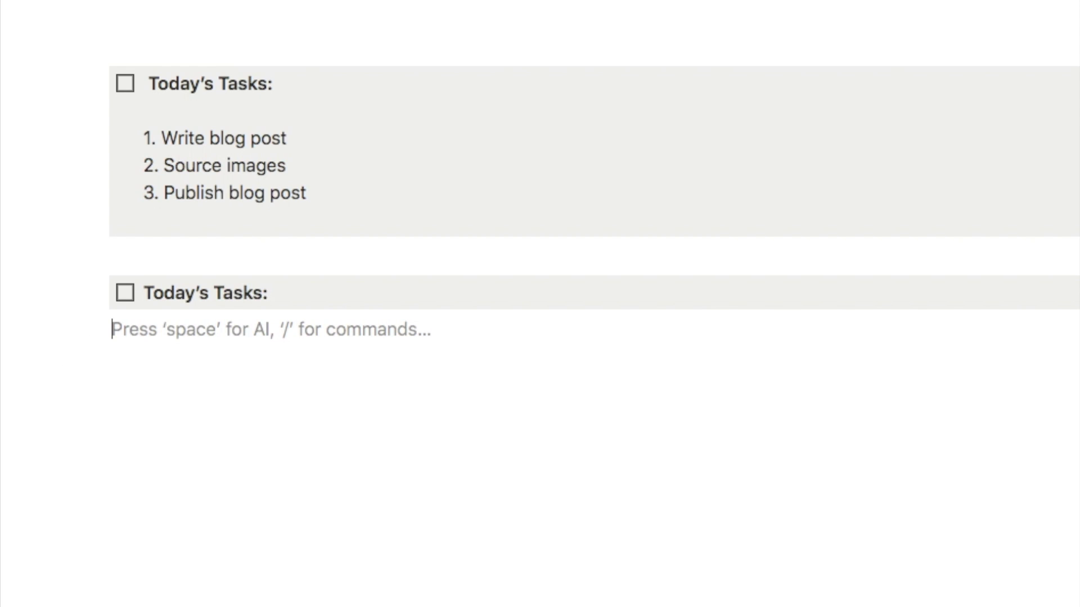
pyautogui.click(284, 294)
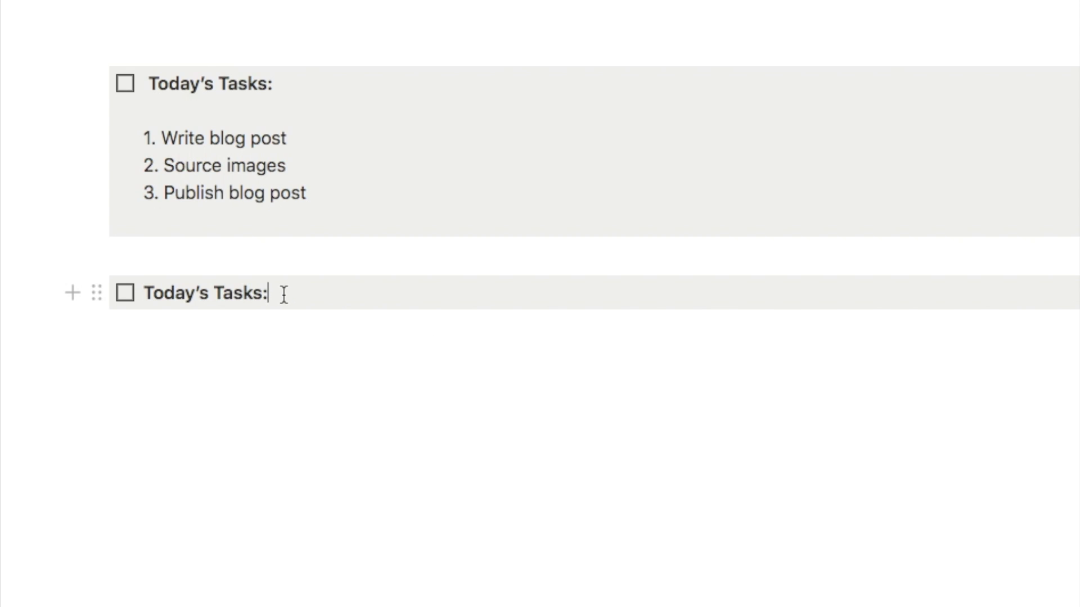
pyautogui.press('shift')
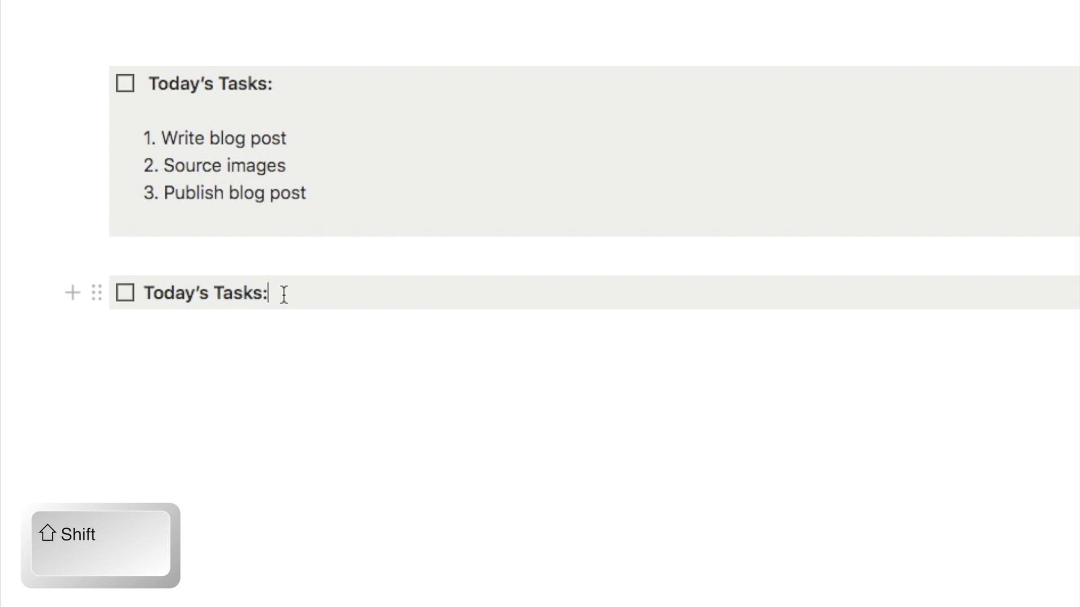
pyautogui.hotkey('shift', 'Return')
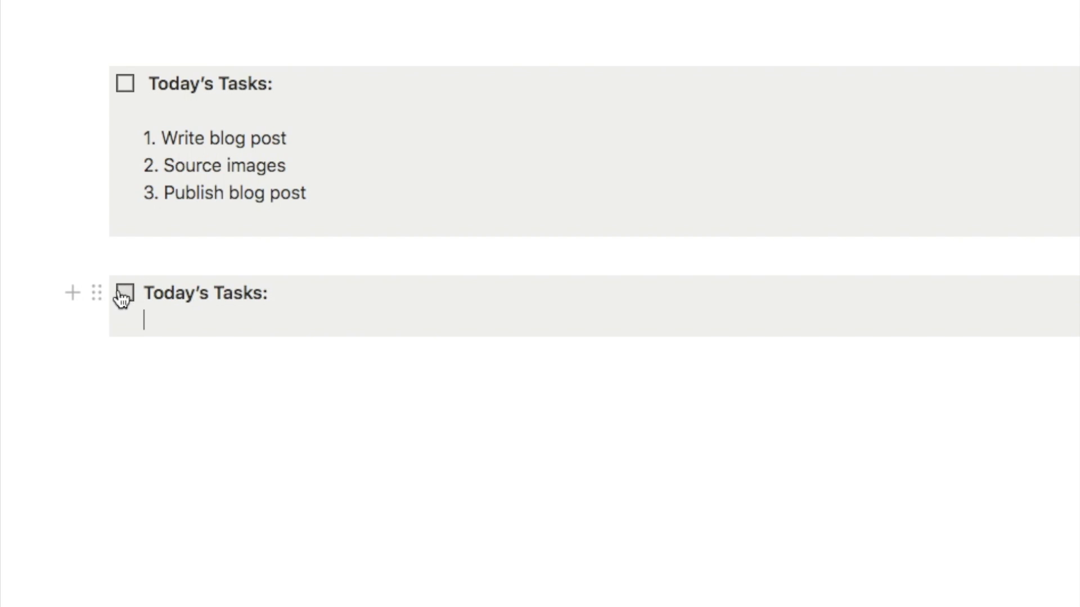
pyautogui.hotkey('shift', 'Return')
pyautogui.hotkey('shift', 'Return')
pyautogui.hotkey('shift', 'Return')
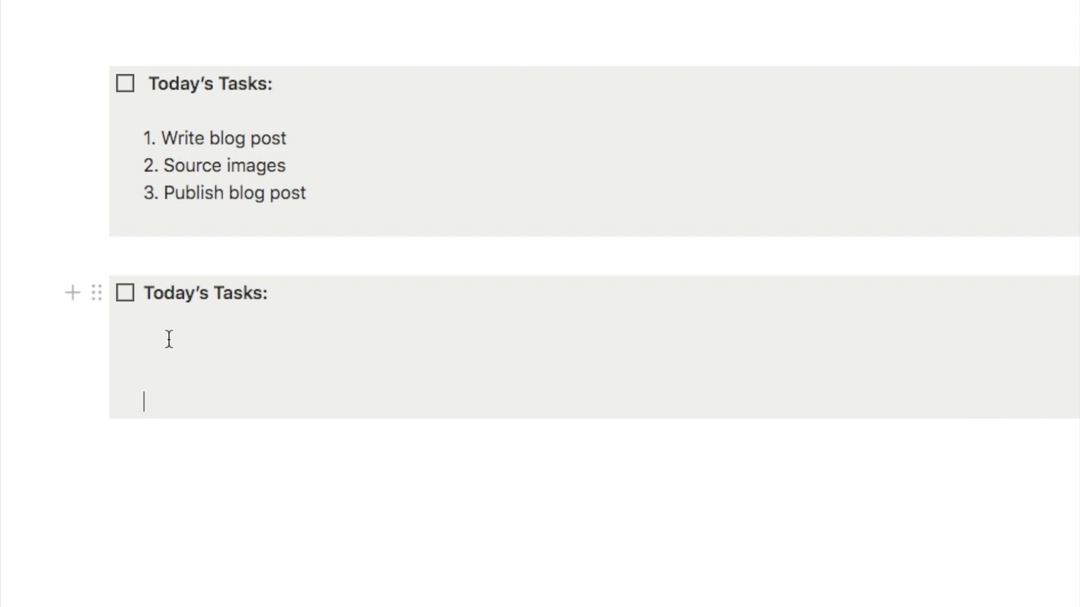
# - Type the tasks '1. Write blog post' and '2. Sou', then tick and untick the checkbox
pyautogui.write('1. Write blog post')
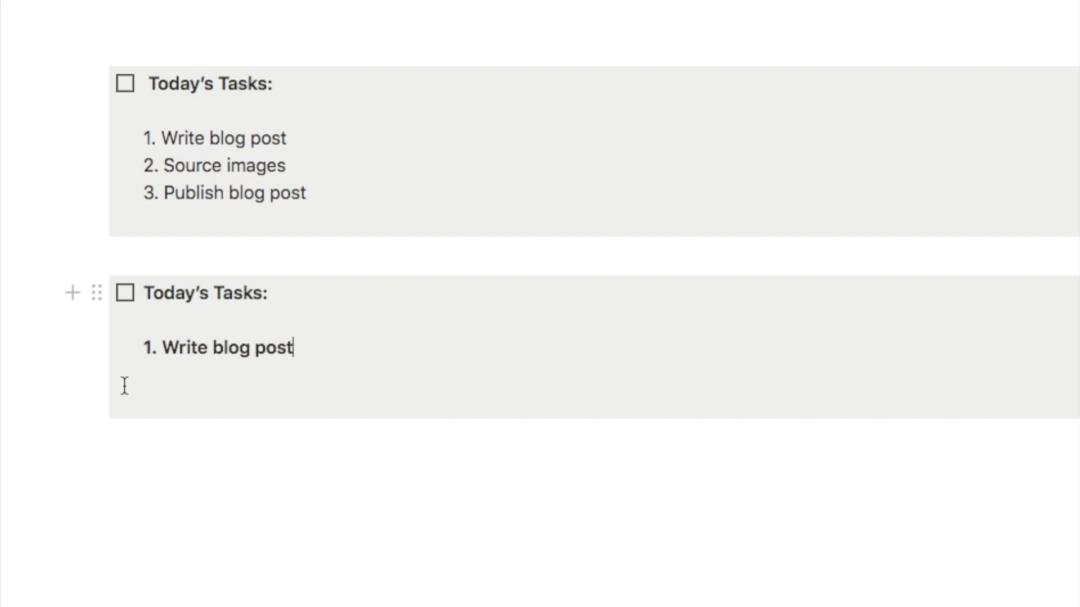
pyautogui.press('BackSpace')
pyautogui.press('Return')
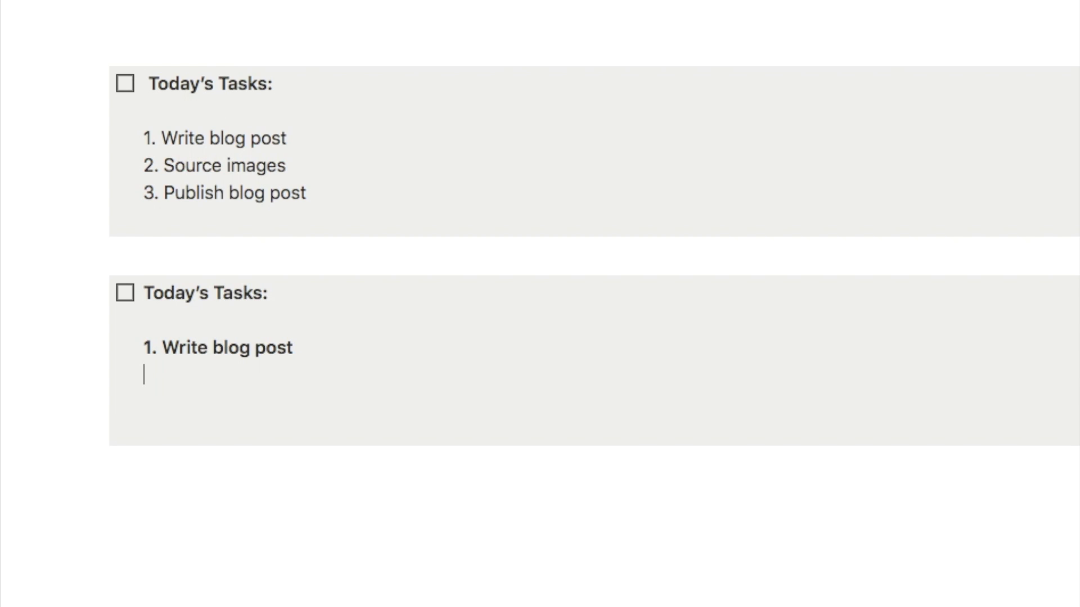
pyautogui.write('2. Source image')
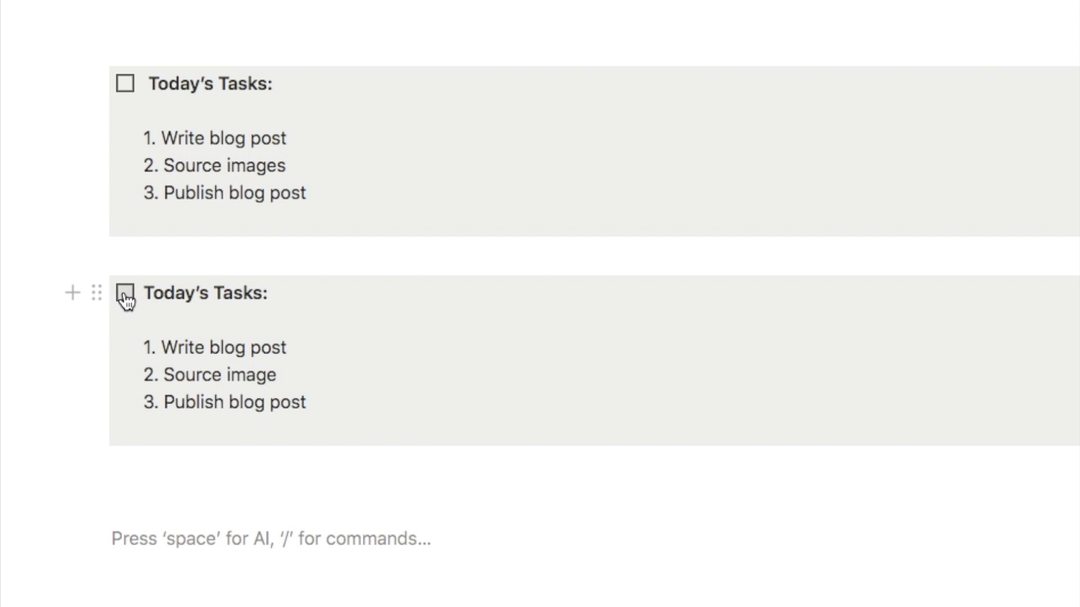
pyautogui.click(125, 295)
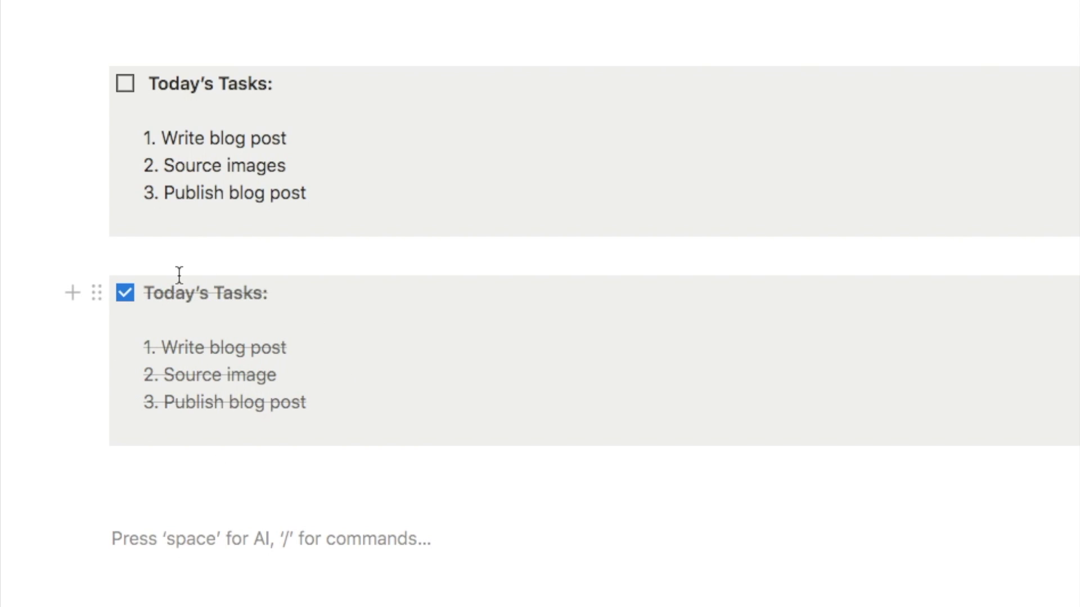
pyautogui.press('super+z')
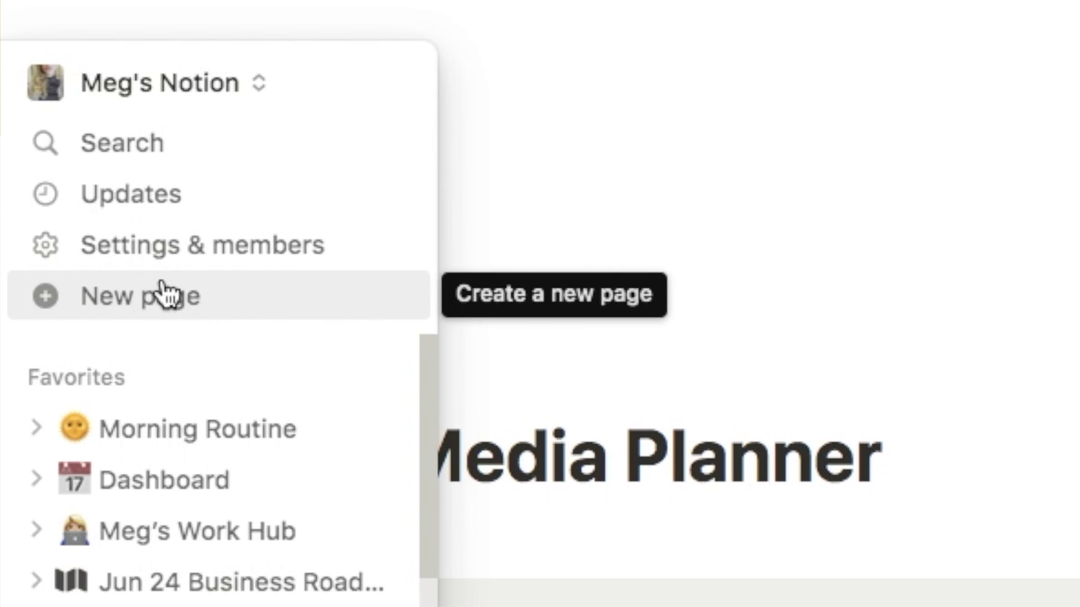
# - Create a new page and try the titles Habit Tracker, Recipe Book, then Notebook
pyautogui.click(163, 293)
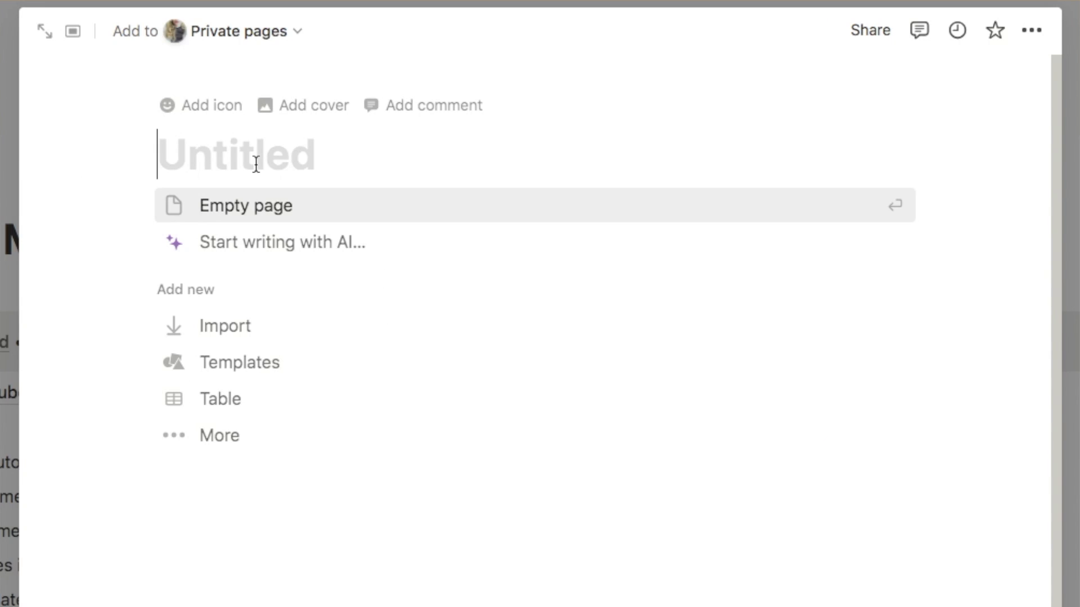
pyautogui.write('Habit Tracker')
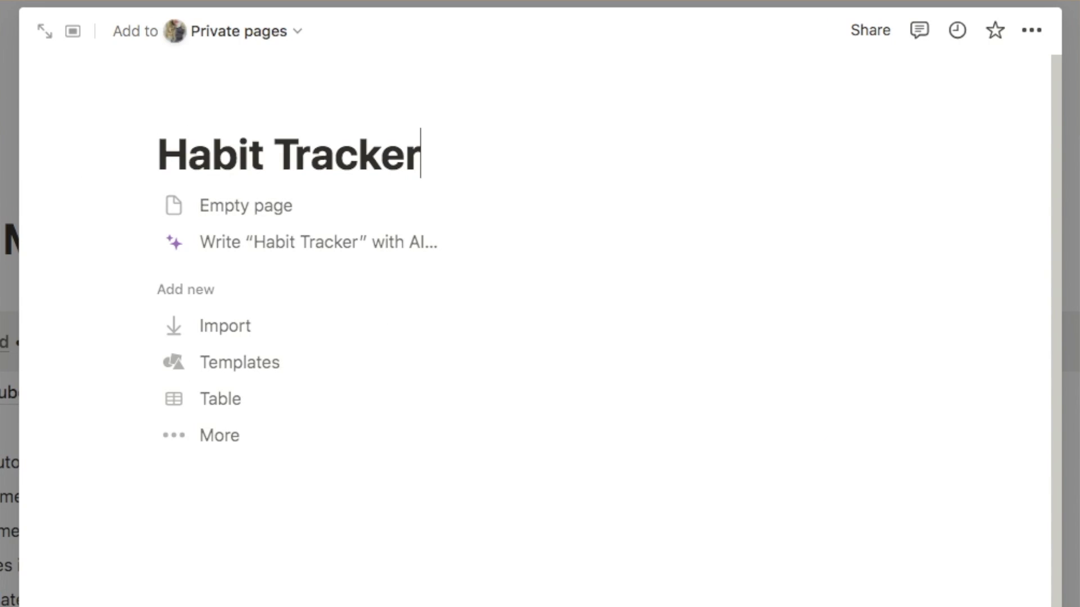
pyautogui.press('super+a')
pyautogui.press('BackSpace')
pyautogui.write('Recipe Book')
pyautogui.press('super+a')
pyautogui.press('BackSpace')
pyautogui.write('Notebook')
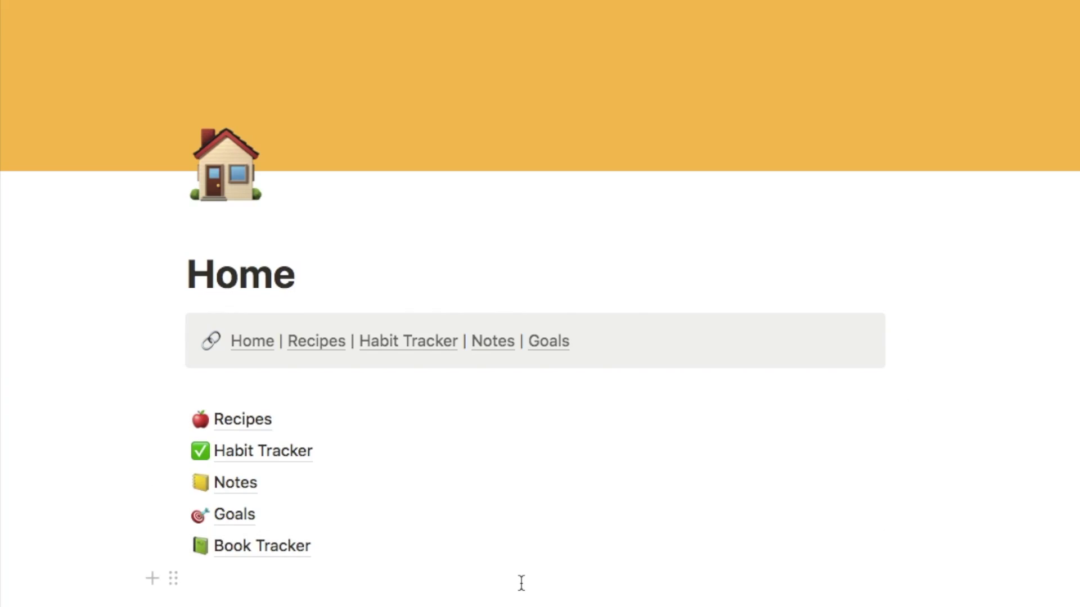
pyautogui.scroll(-4, 521, 583)
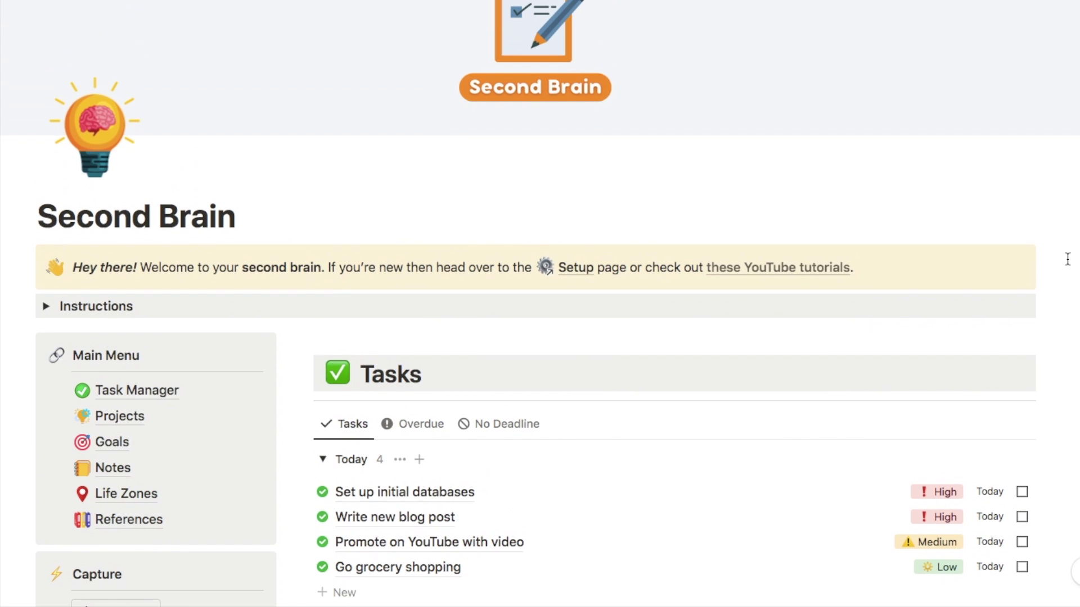
# - Scroll down the Second Brain dashboard through Tasks to the Projects and Goals galleries
pyautogui.scroll(-5, 1068, 259)
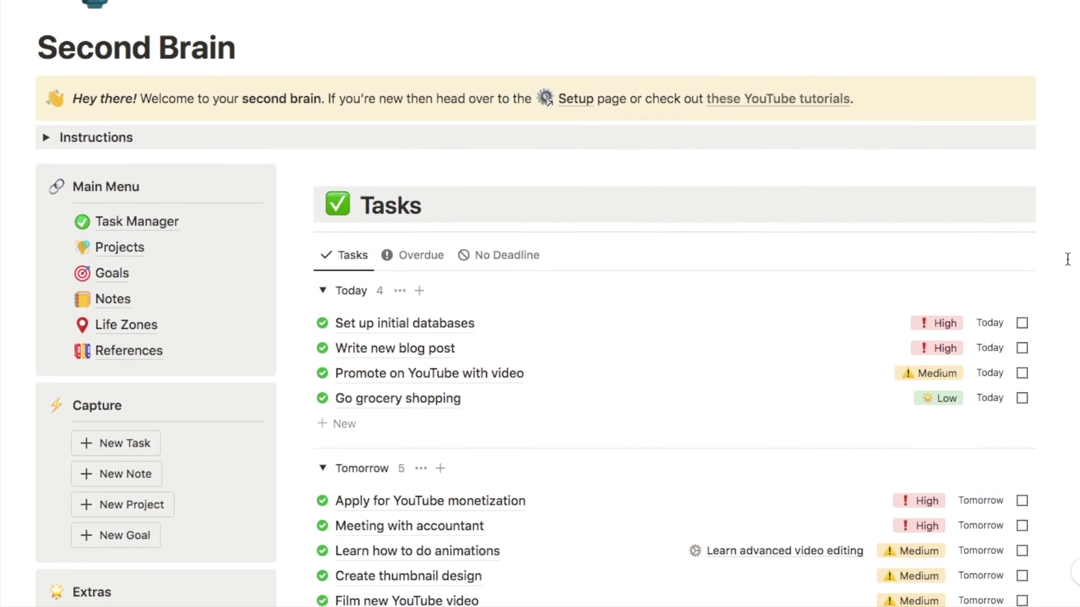
pyautogui.scroll(-2, 1066, 260)
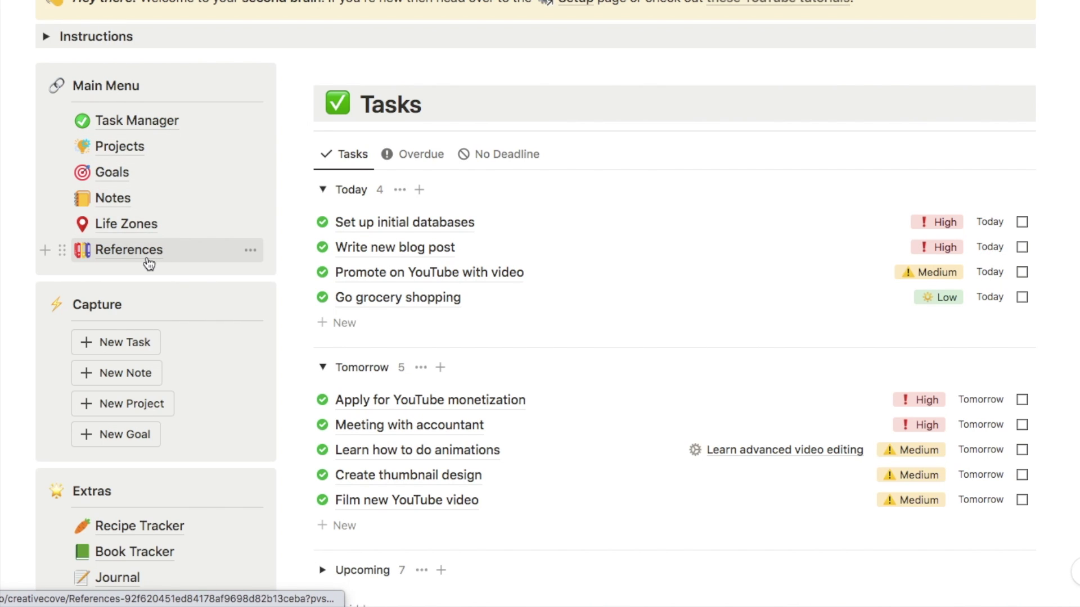
pyautogui.scroll(-15, 147, 262)
pyautogui.scroll(-13, 148, 262)
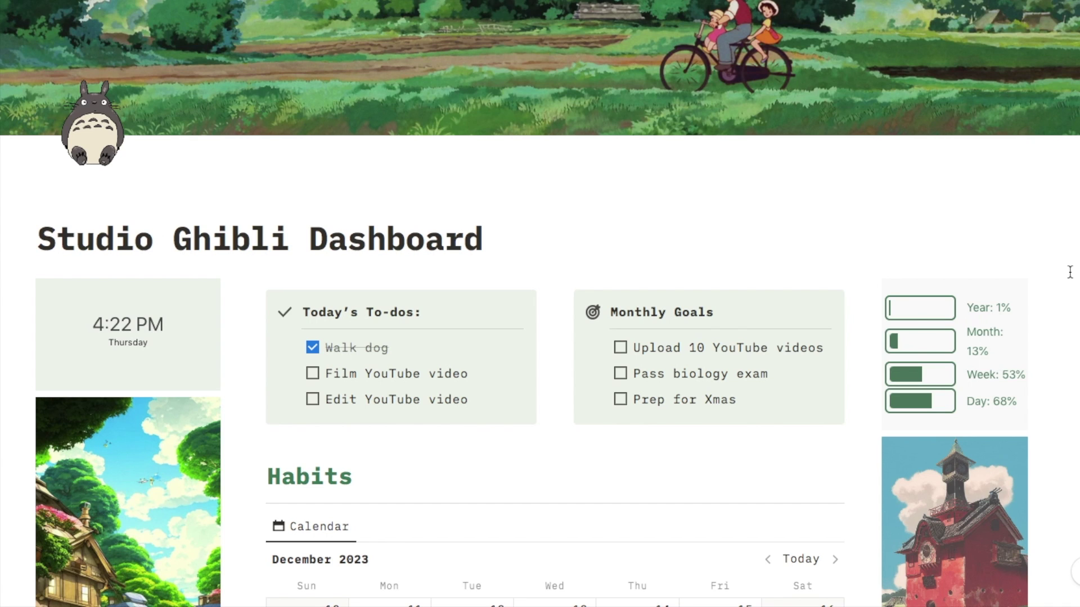
# - Scroll down the Studio Ghibli Dashboard to the Habits calendar and London weather widget, then back up
pyautogui.scroll(-8, 811, 240)
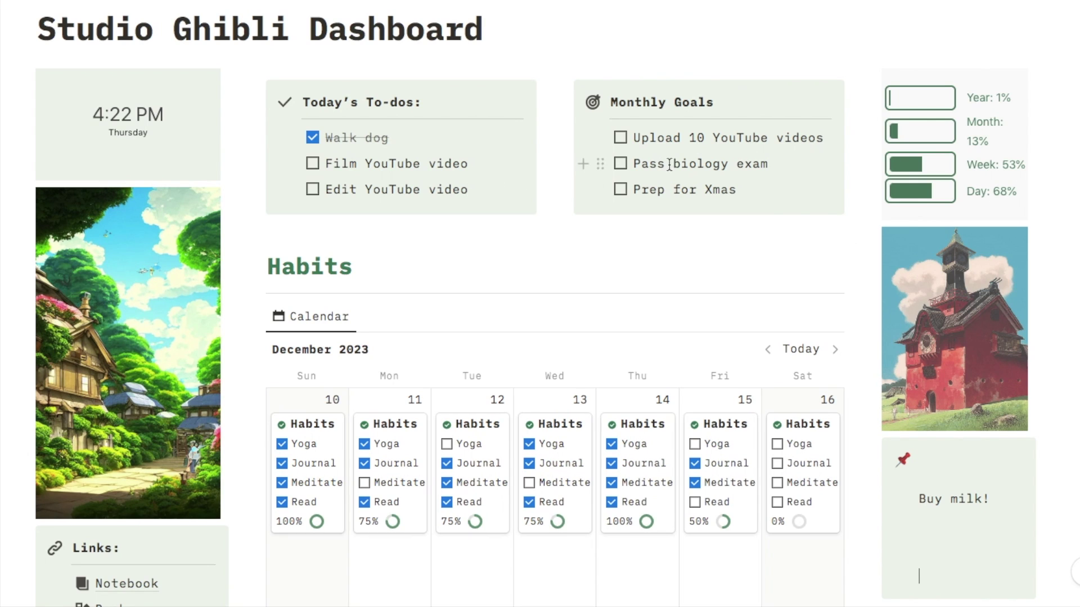
pyautogui.scroll(-1, 708, 233)
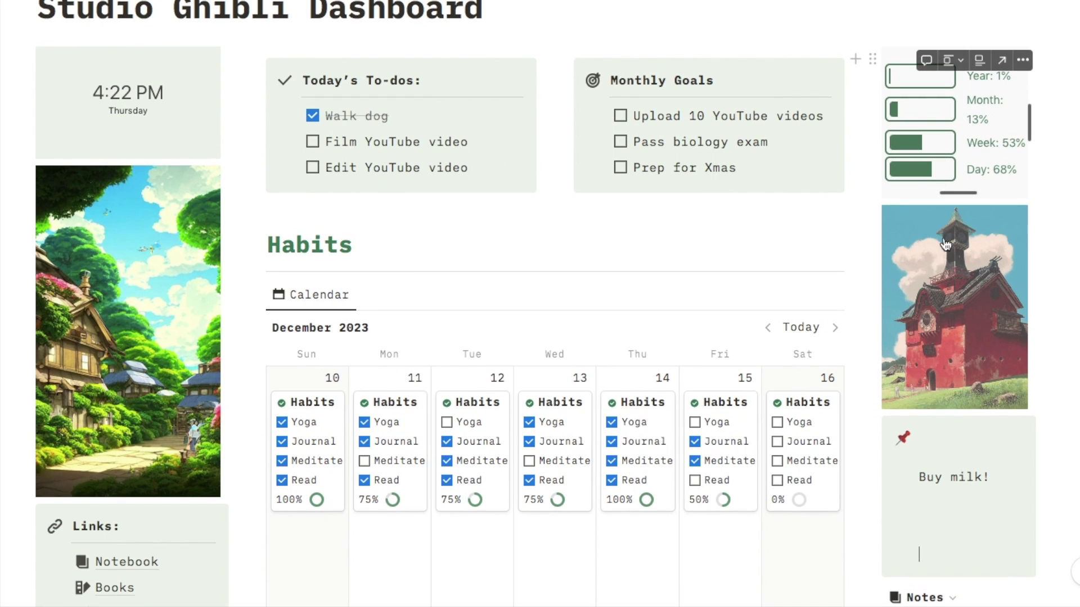
pyautogui.scroll(-5, 942, 322)
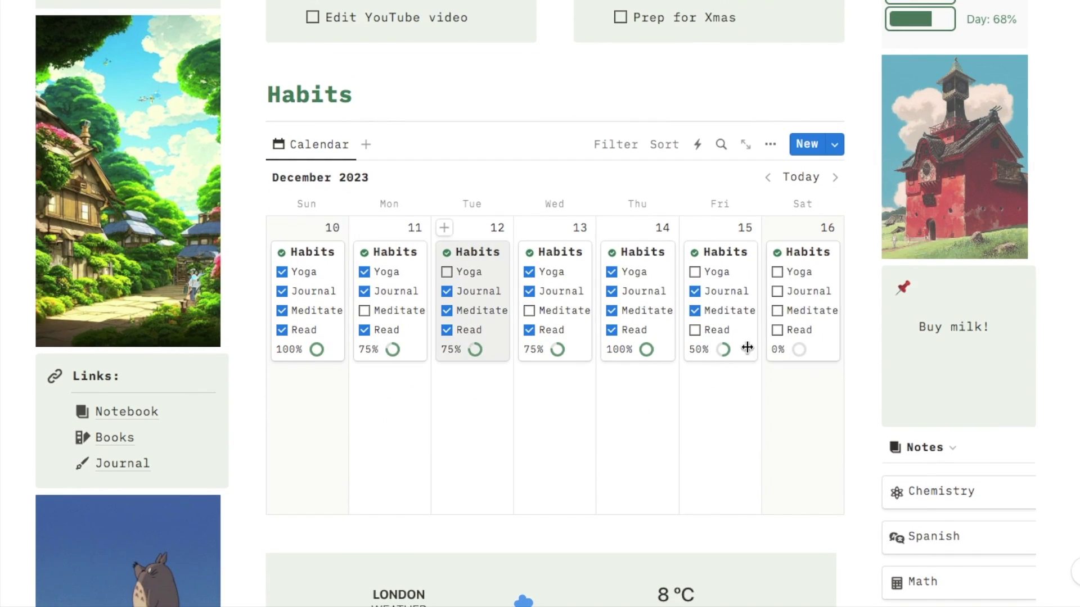
pyautogui.scroll(-8, 653, 329)
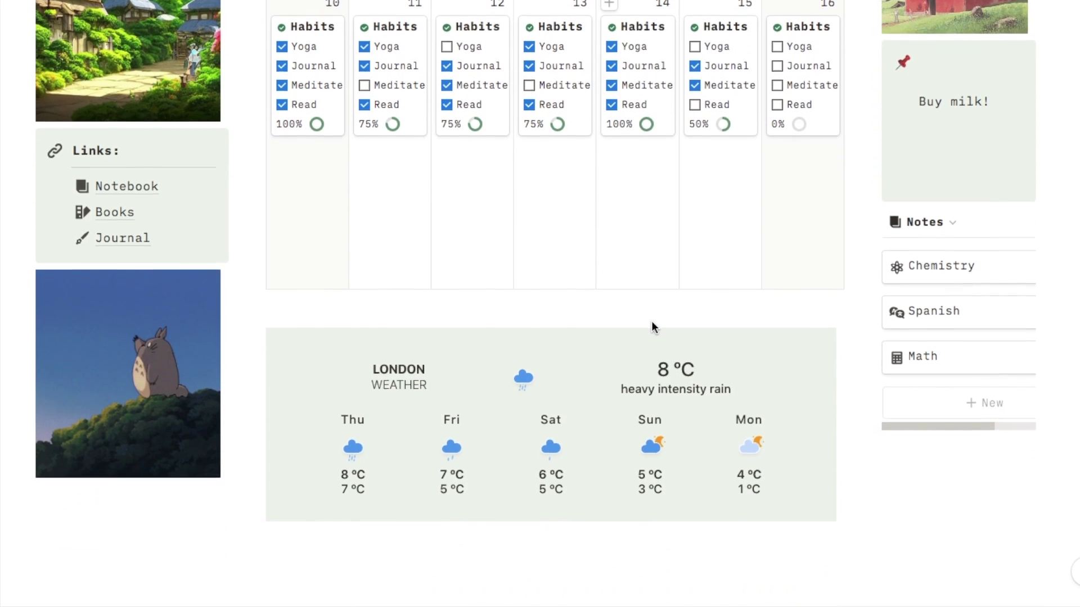
pyautogui.moveTo(651, 325)
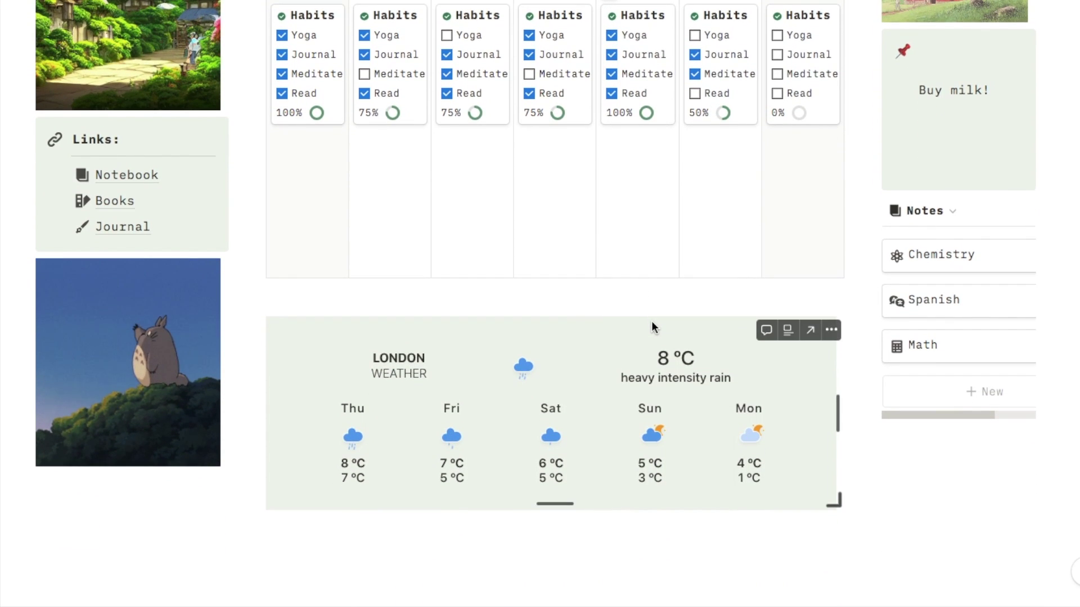
pyautogui.scroll(10, 1052, 357)
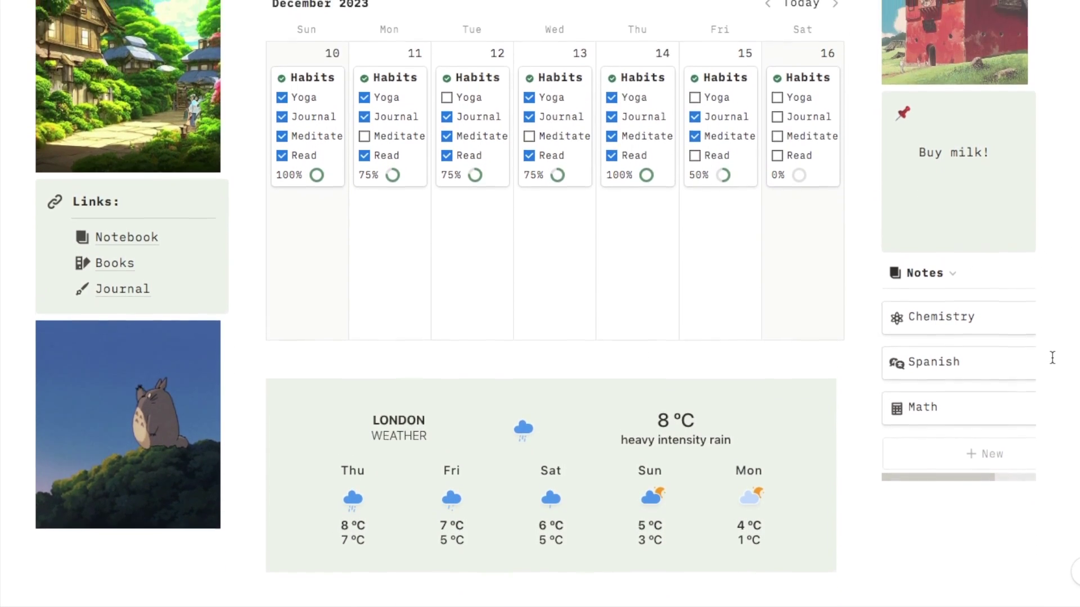